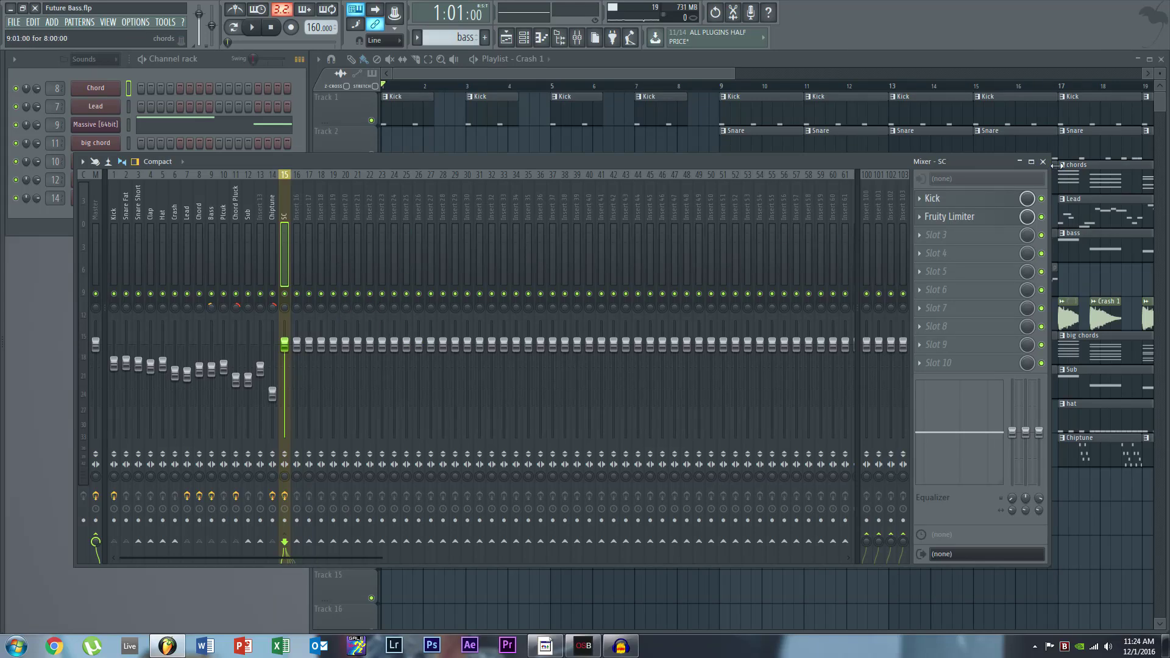
Close the mixer and play the Future Bass arrangement end to end, following along the playlist, then stop.
click(1042, 161)
drag(607, 73, 408, 76)
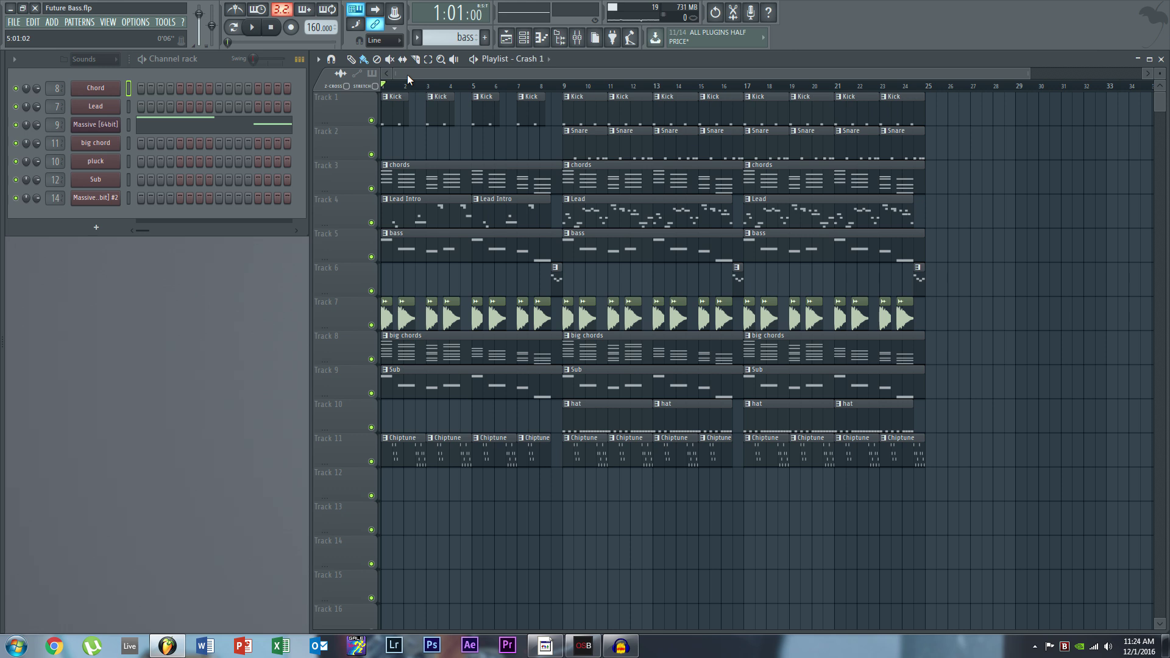
key(space)
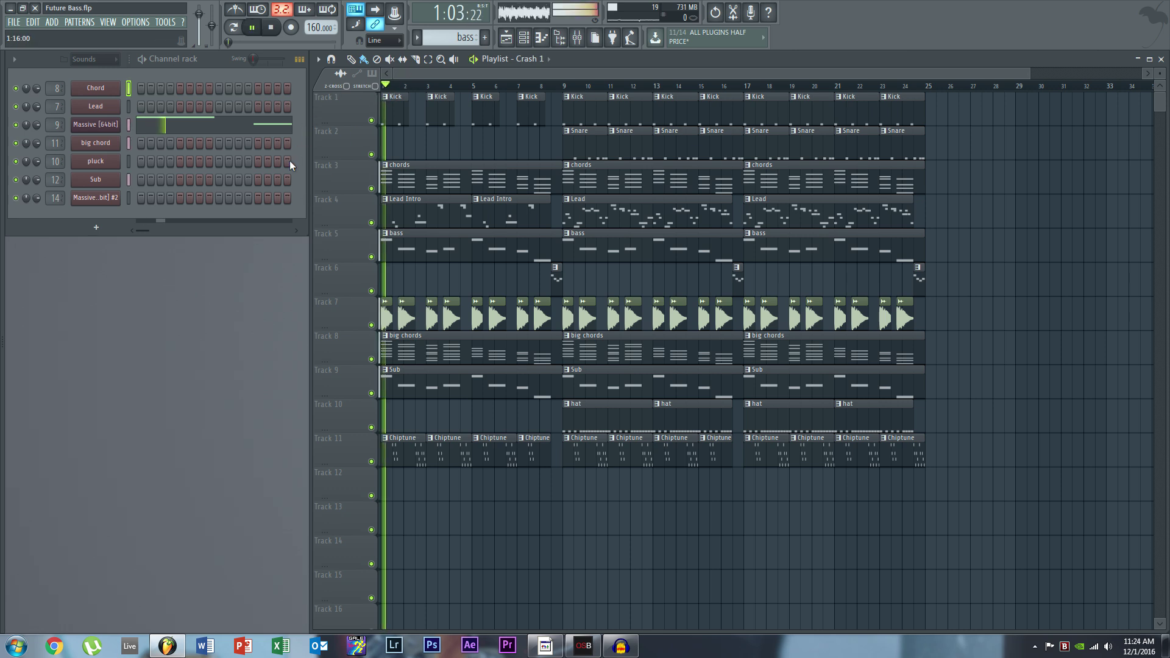
scroll(498, 244, down, 2)
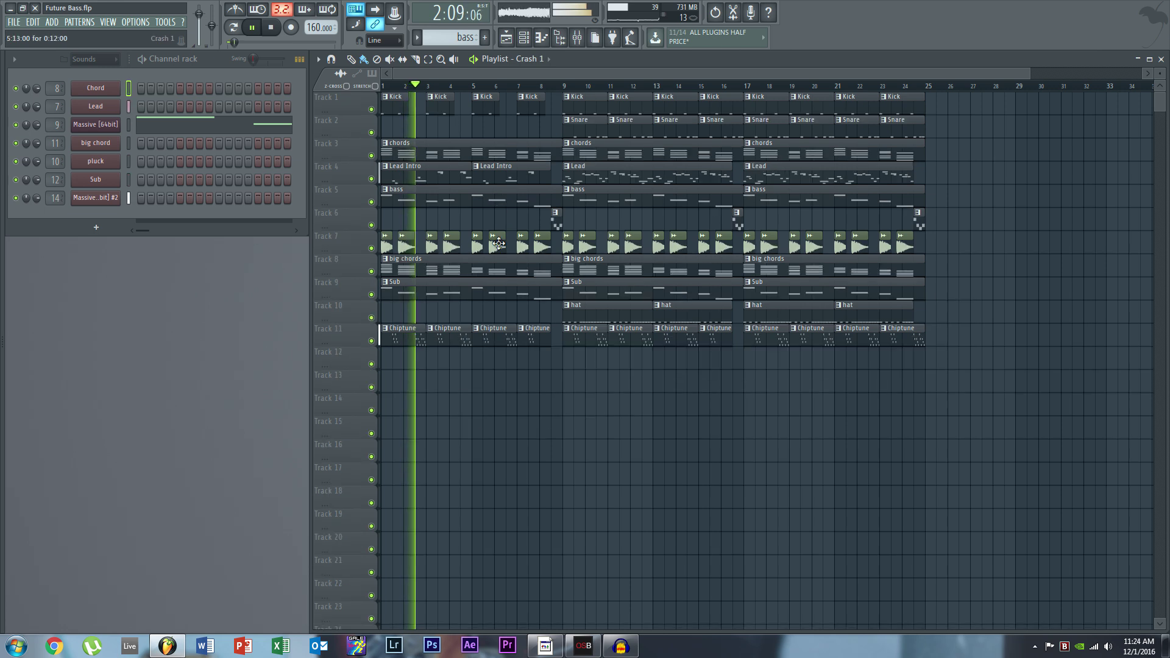
scroll(500, 232, up, 2)
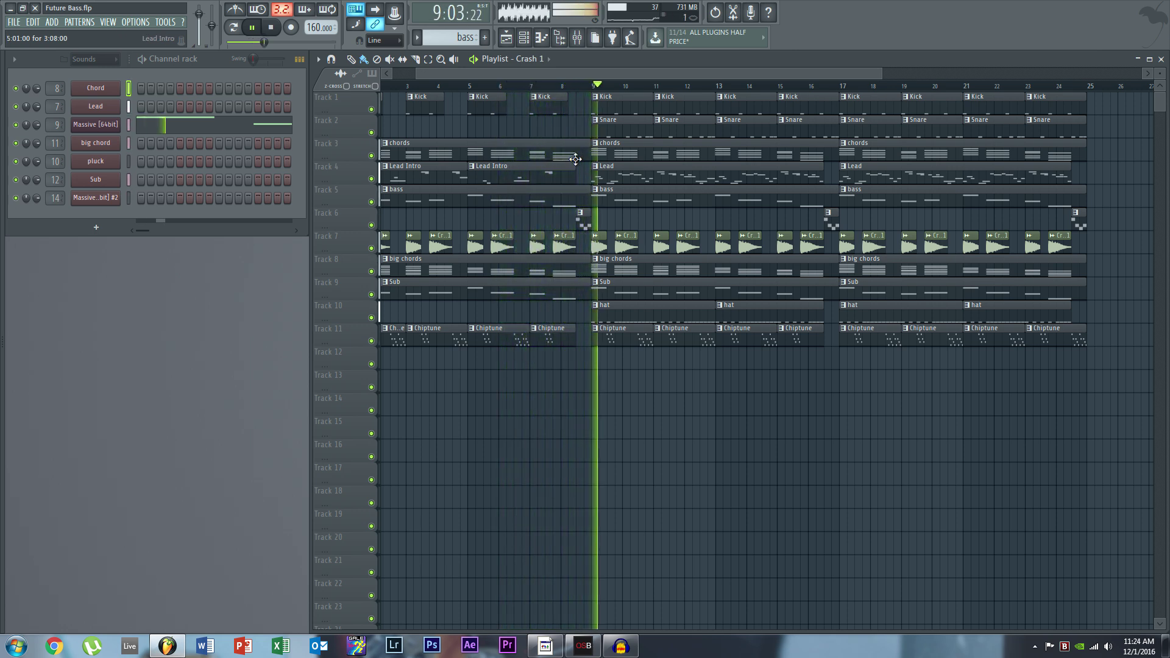
drag(614, 74, 686, 74)
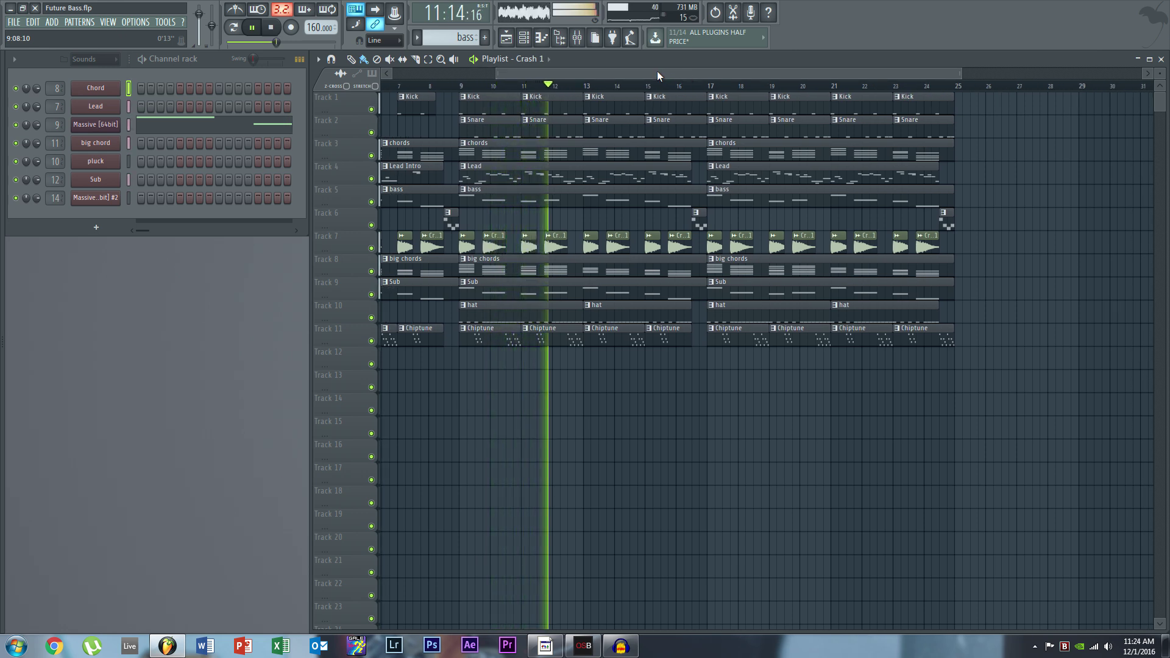
drag(660, 70, 698, 73)
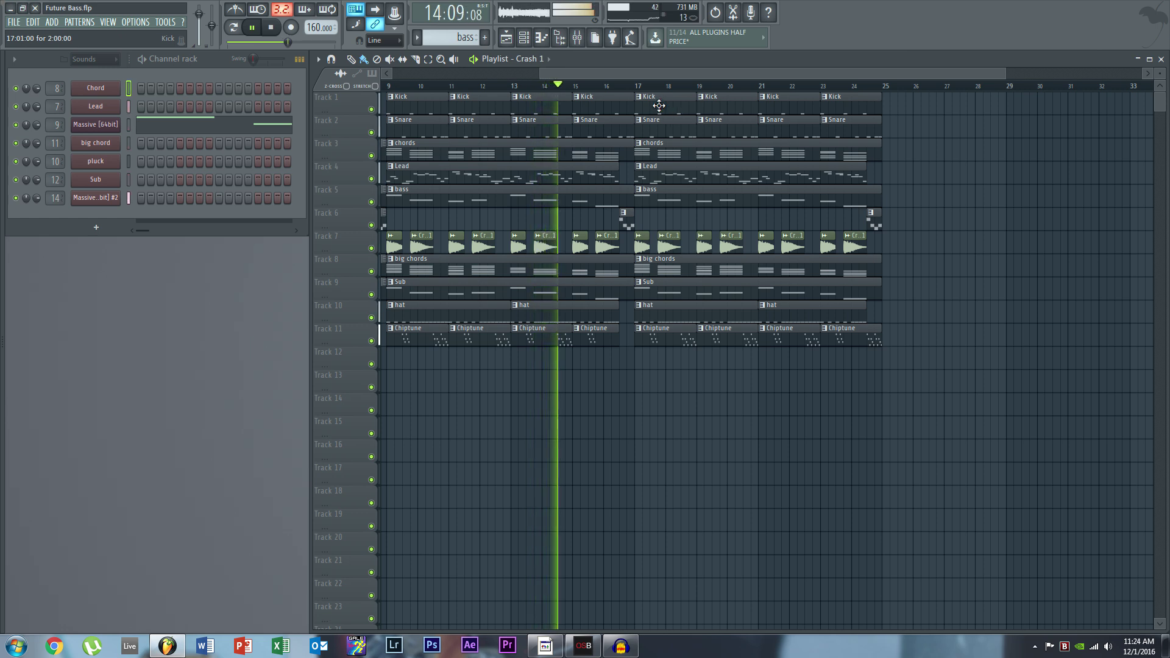
drag(648, 74, 687, 73)
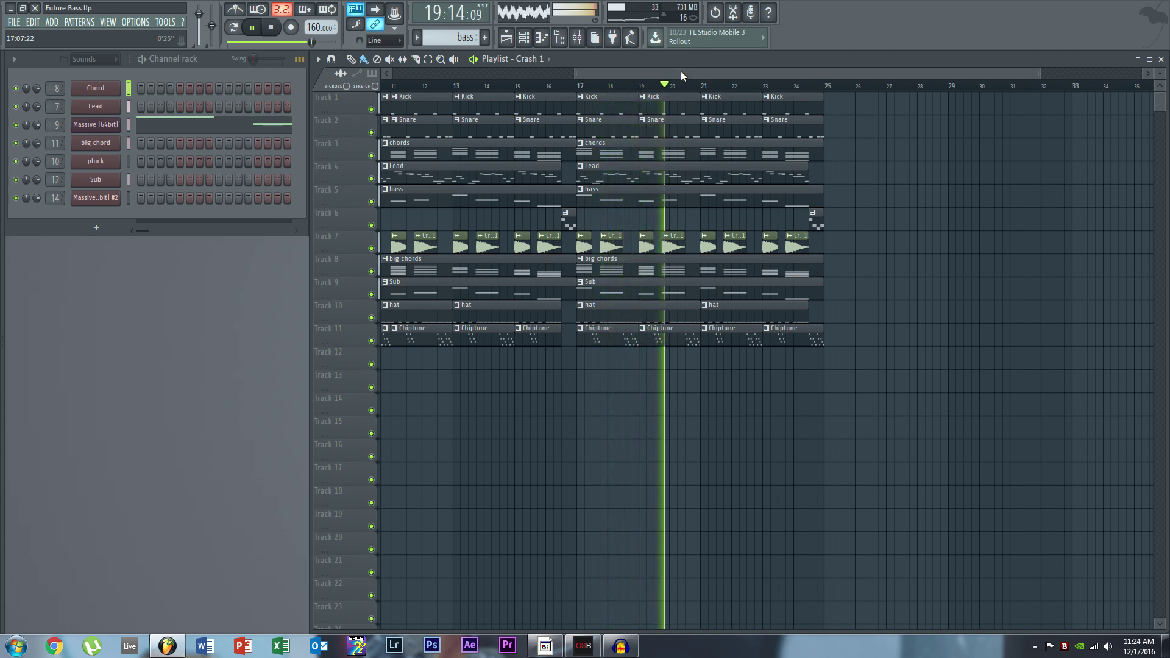
drag(681, 71, 524, 75)
key(space)
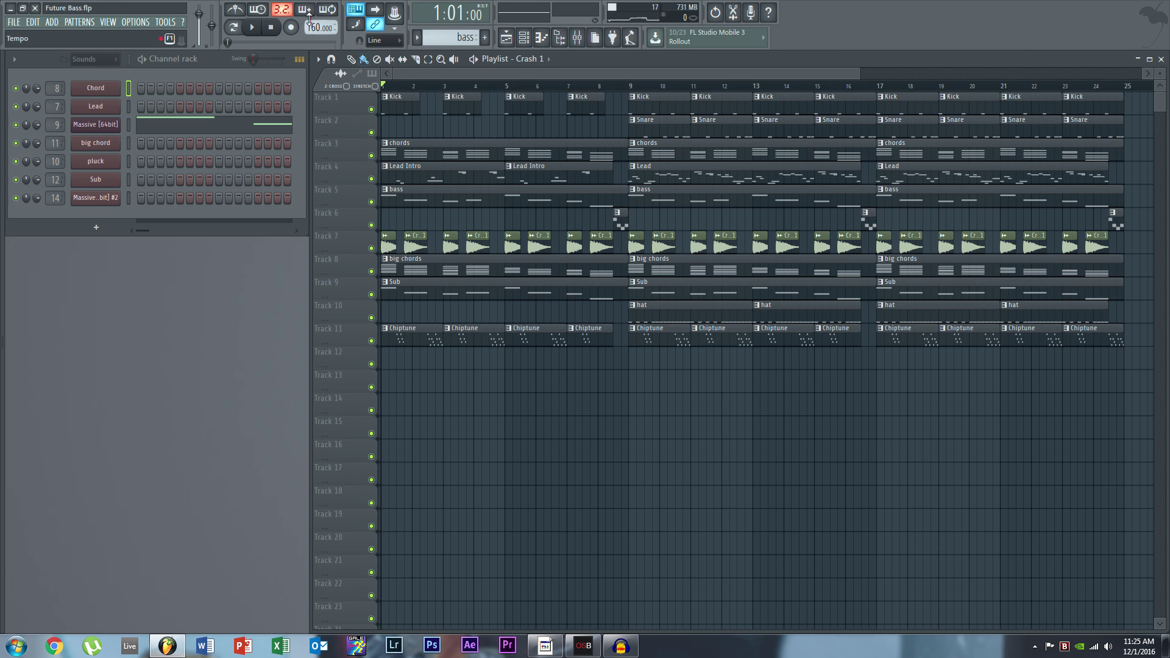
Open the mixer, lower it to show more tracks, and select the Sub and Kick inserts.
click(577, 37)
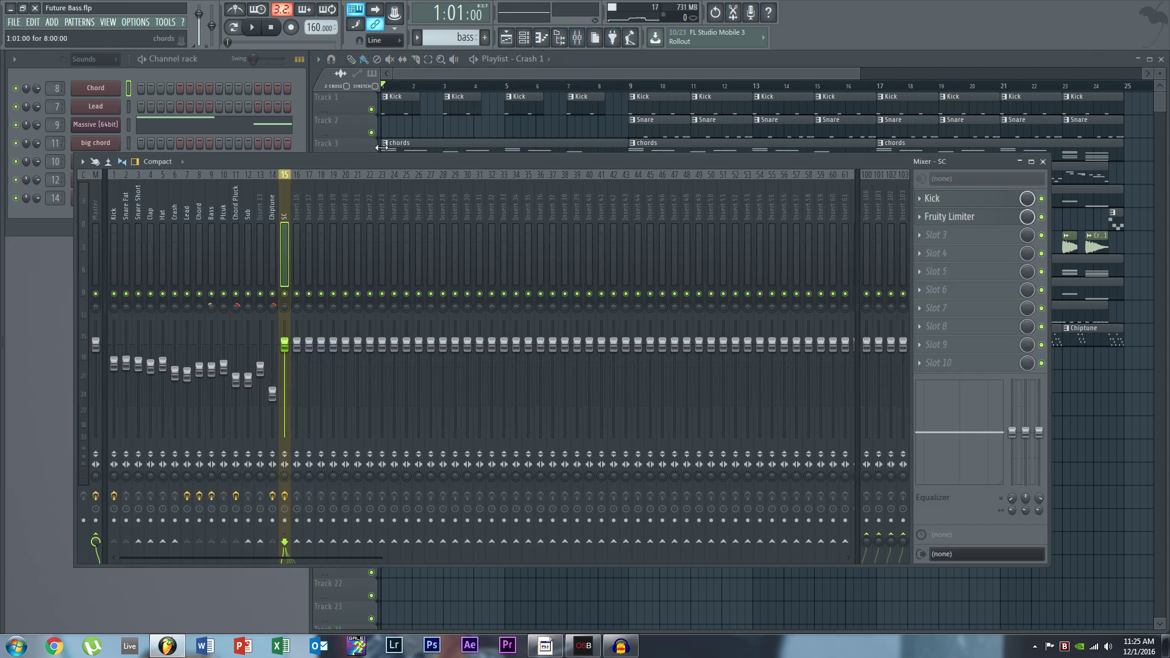
drag(364, 162, 360, 176)
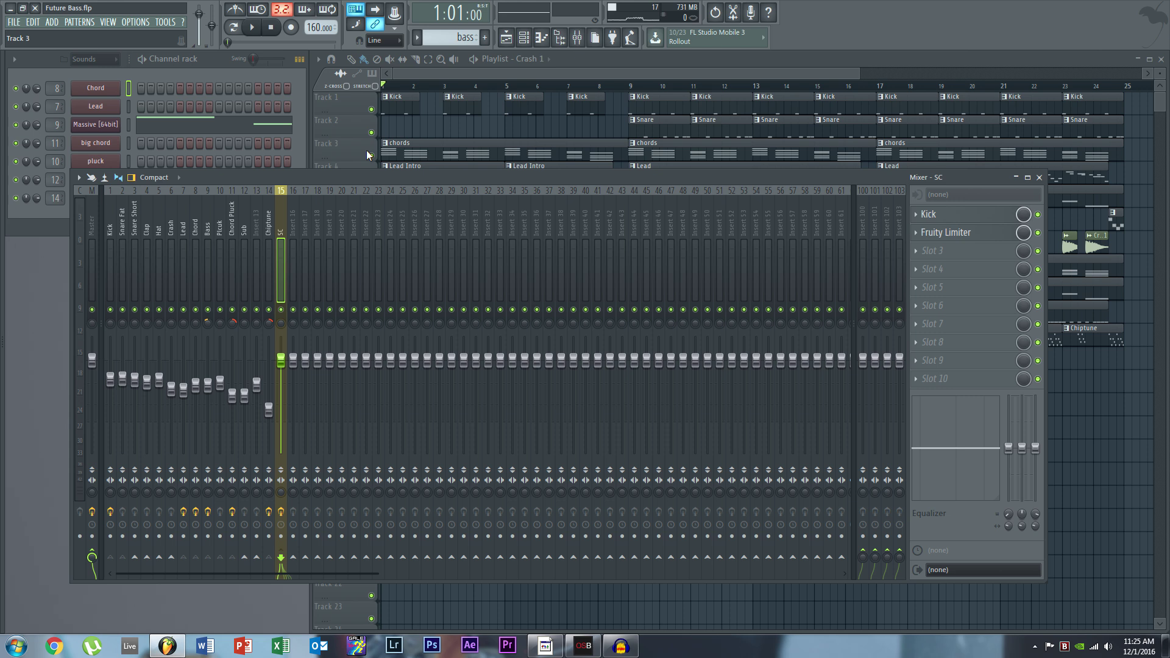
click(243, 217)
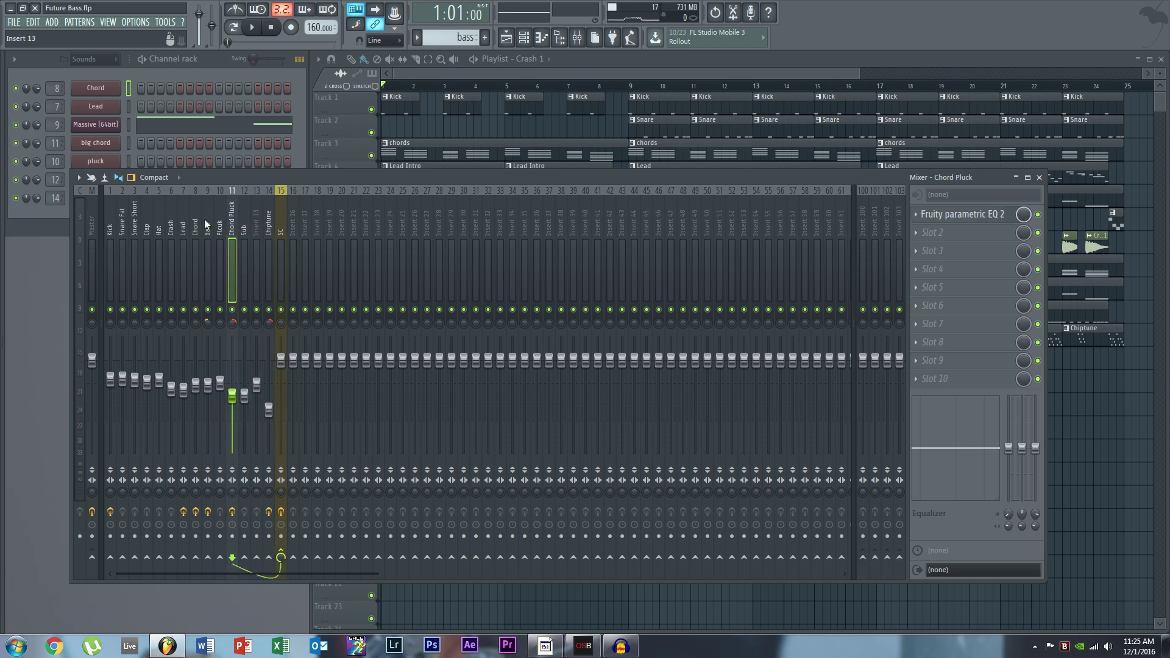
click(114, 225)
key(Right)
key(Right)
key(Right)
key(Right)
key(Right)
key(Right)
key(Right)
key(Right)
key(Right)
key(Right)
key(Right)
key(Right)
key(Right)
key(Right)
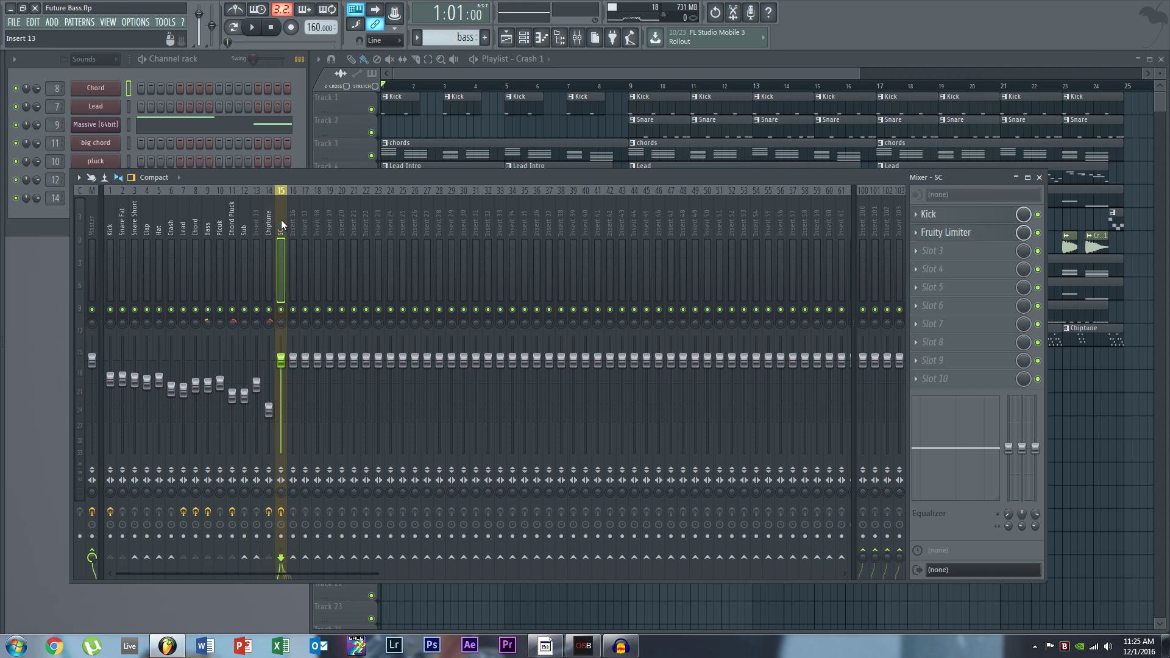
click(89, 64)
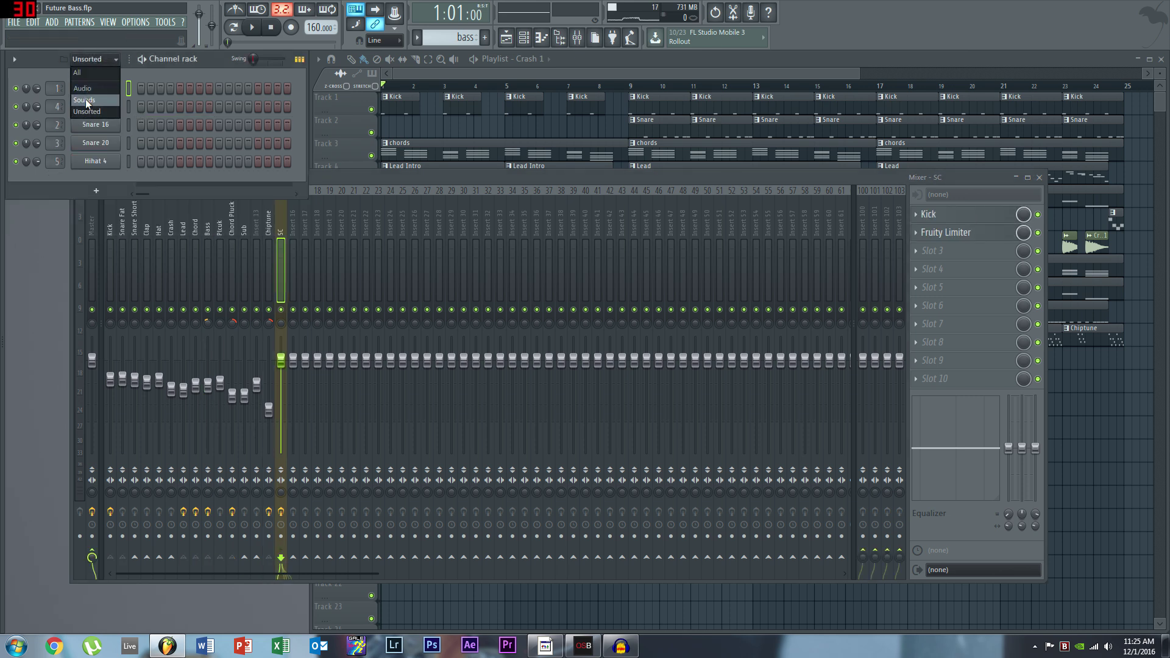
Step through the Snare Fat, Hat and SC inserts, then inspect Chord Pluck, Sub and Chord routing.
click(401, 177)
key(Left)
key(Left)
key(Left)
key(Left)
key(Left)
key(Left)
key(Left)
key(Left)
key(Left)
key(Left)
key(Left)
key(Left)
key(Left)
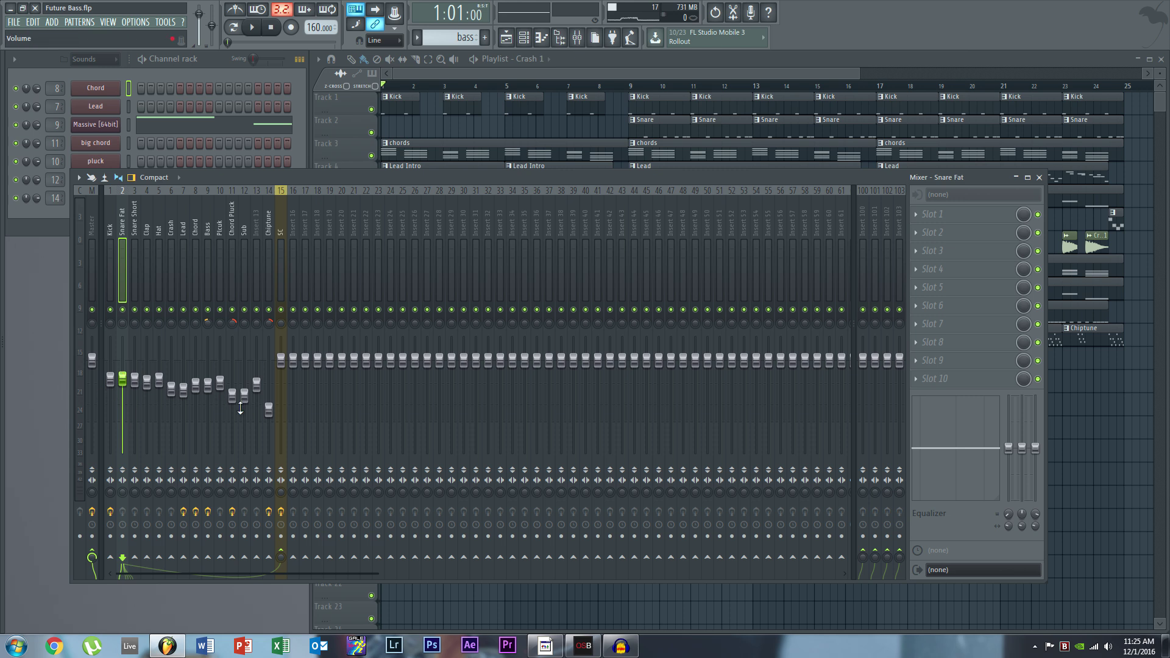
key(Left)
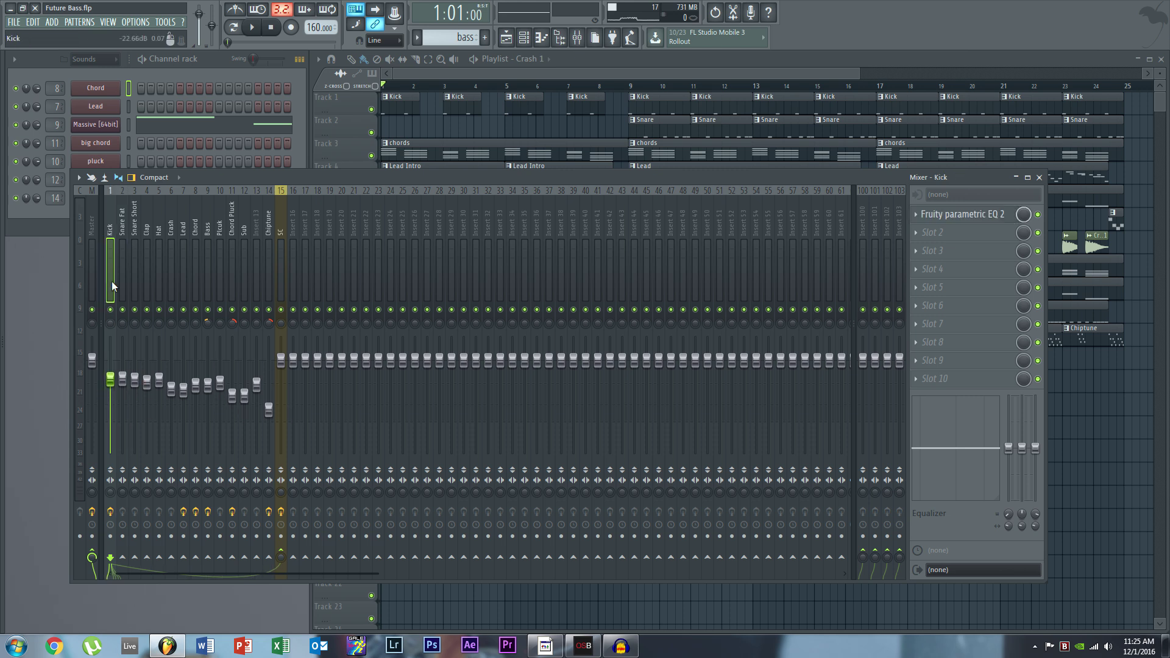
key(Right)
key(Right)
key(Right)
key(Right)
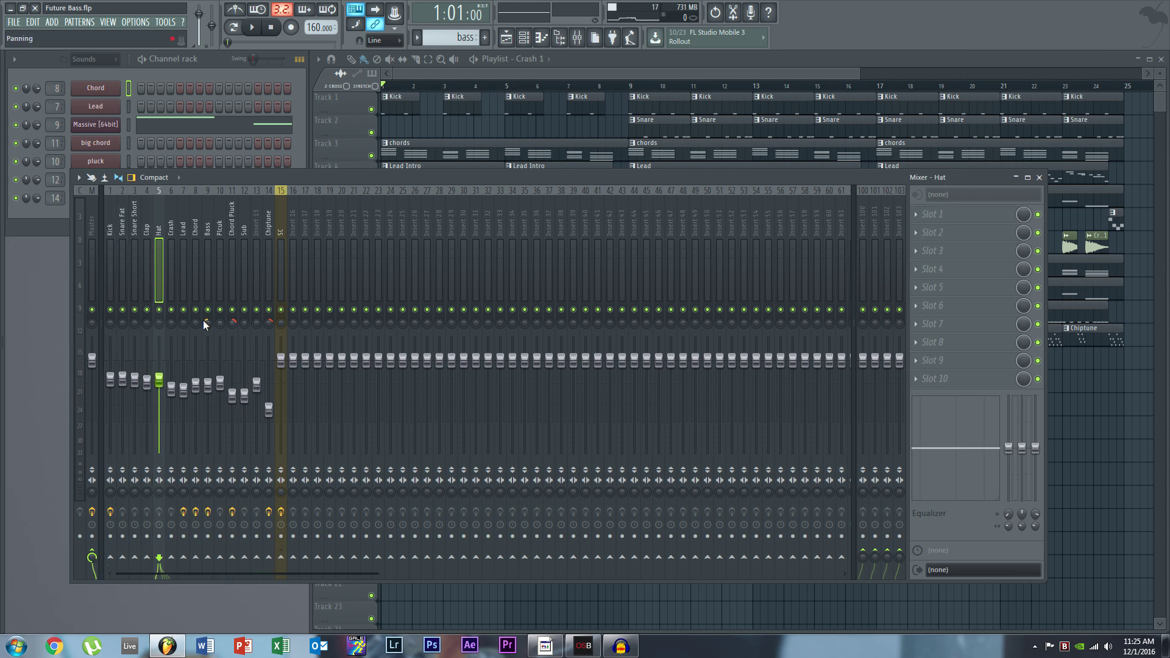
click(288, 259)
click(286, 261)
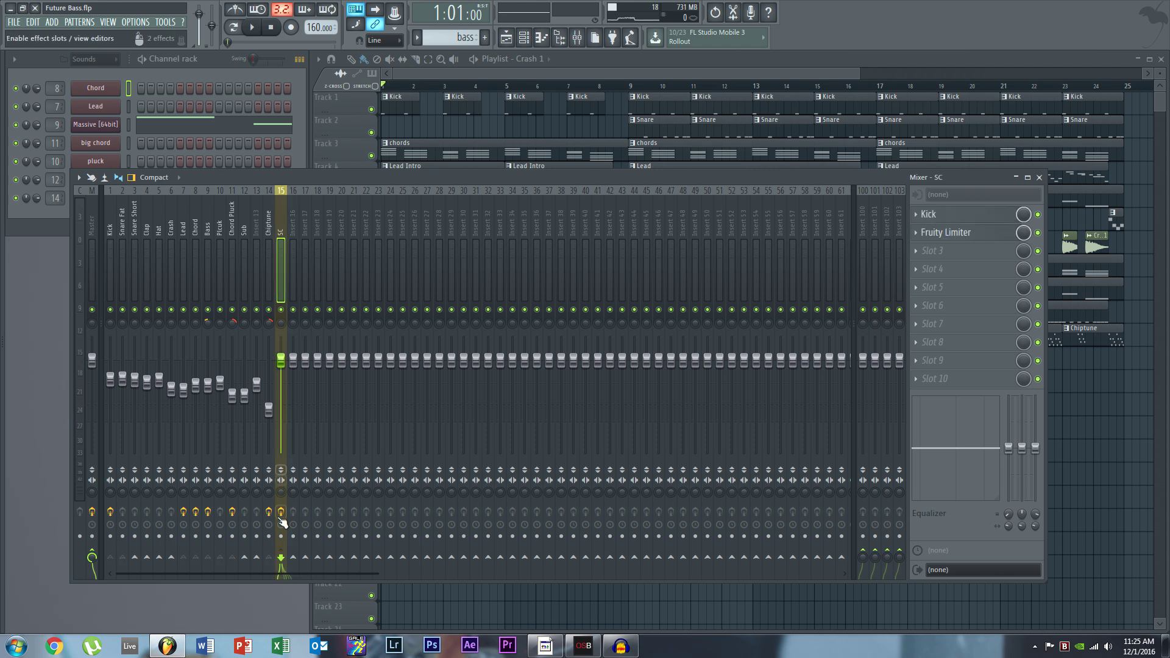
click(261, 268)
click(231, 271)
click(240, 269)
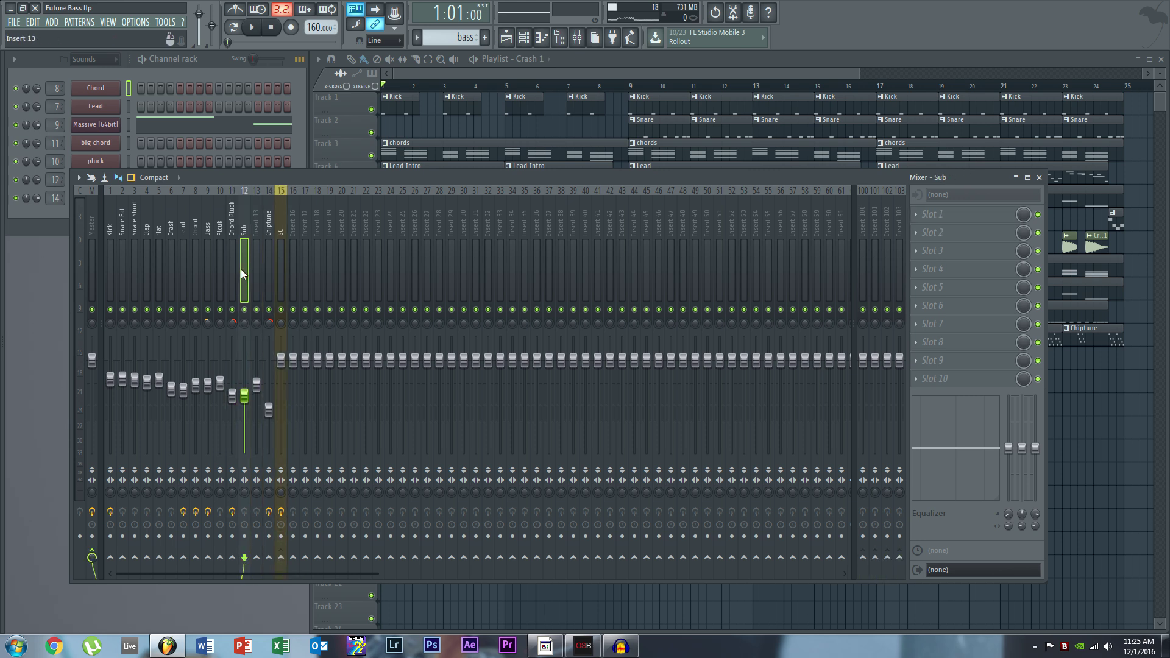
Check the Hat, Lead, Chord, Sub and Bass inserts' sends to the SC bus.
click(195, 270)
click(157, 272)
key(Left)
key(Left)
key(Right)
key(Right)
key(Right)
key(Right)
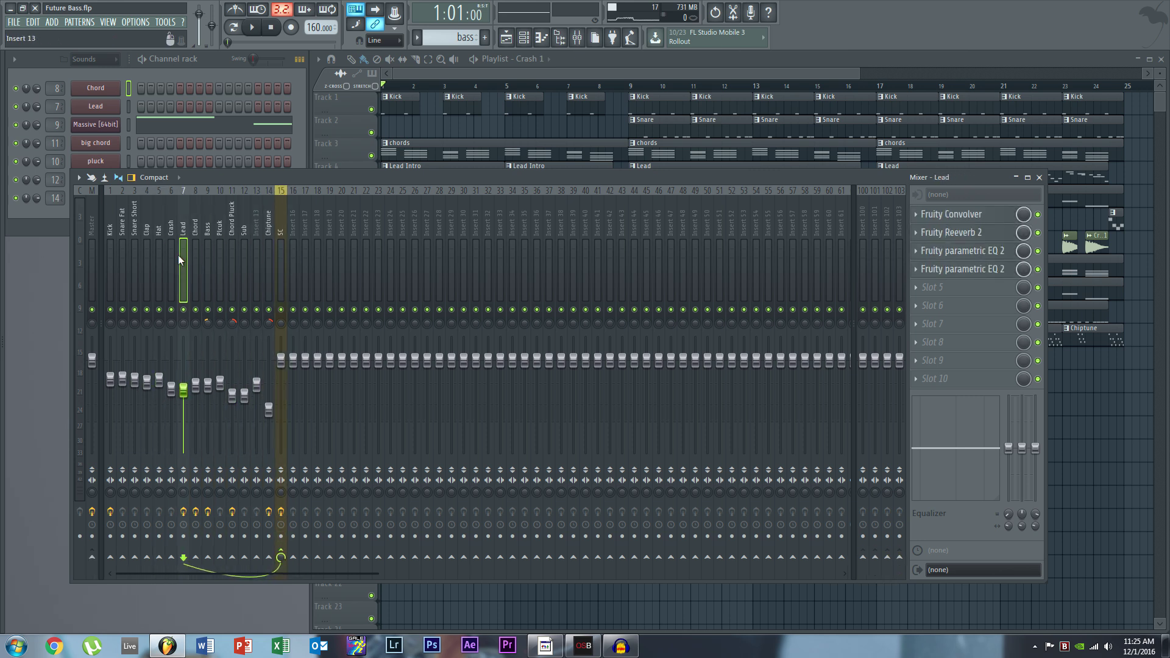
click(193, 256)
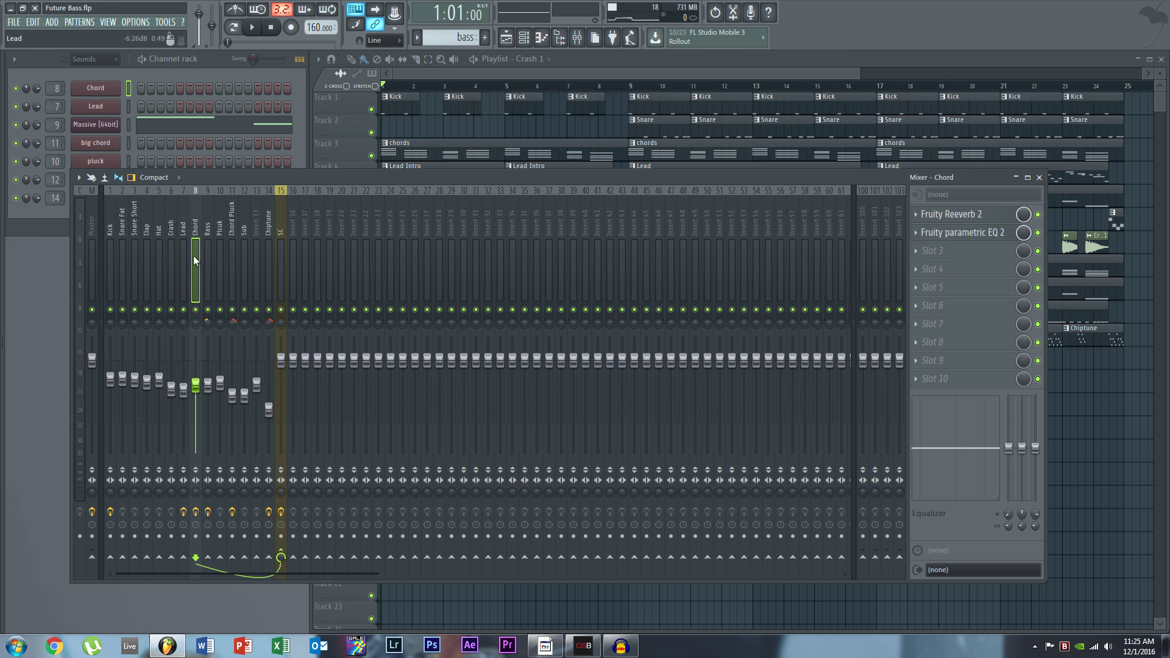
click(189, 268)
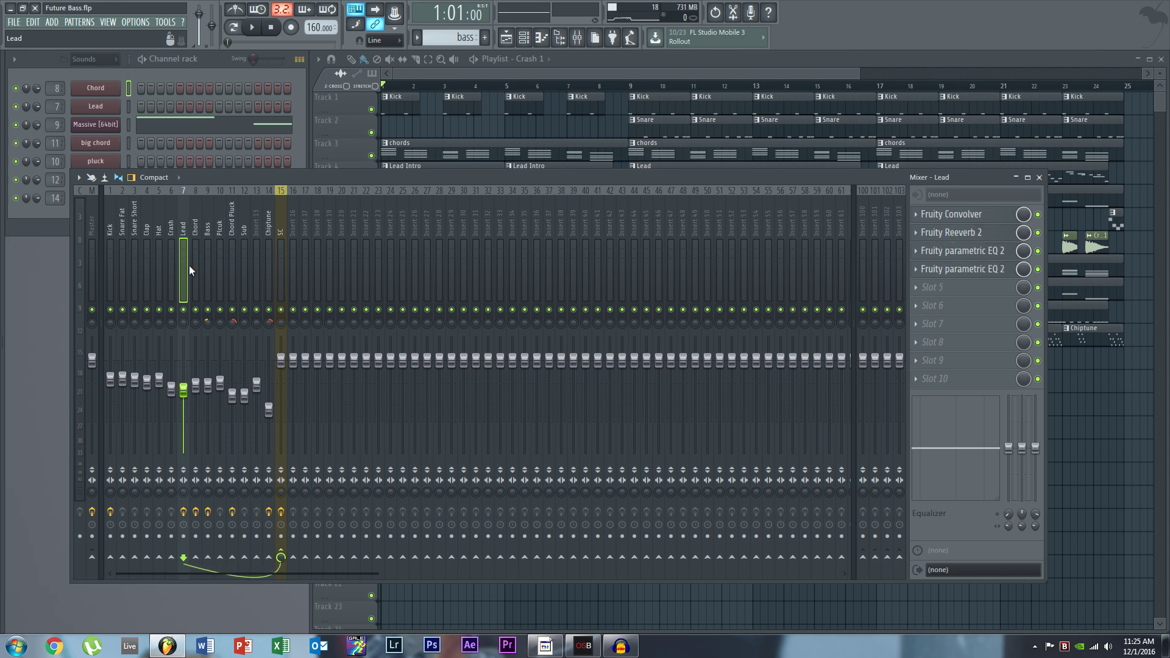
click(196, 269)
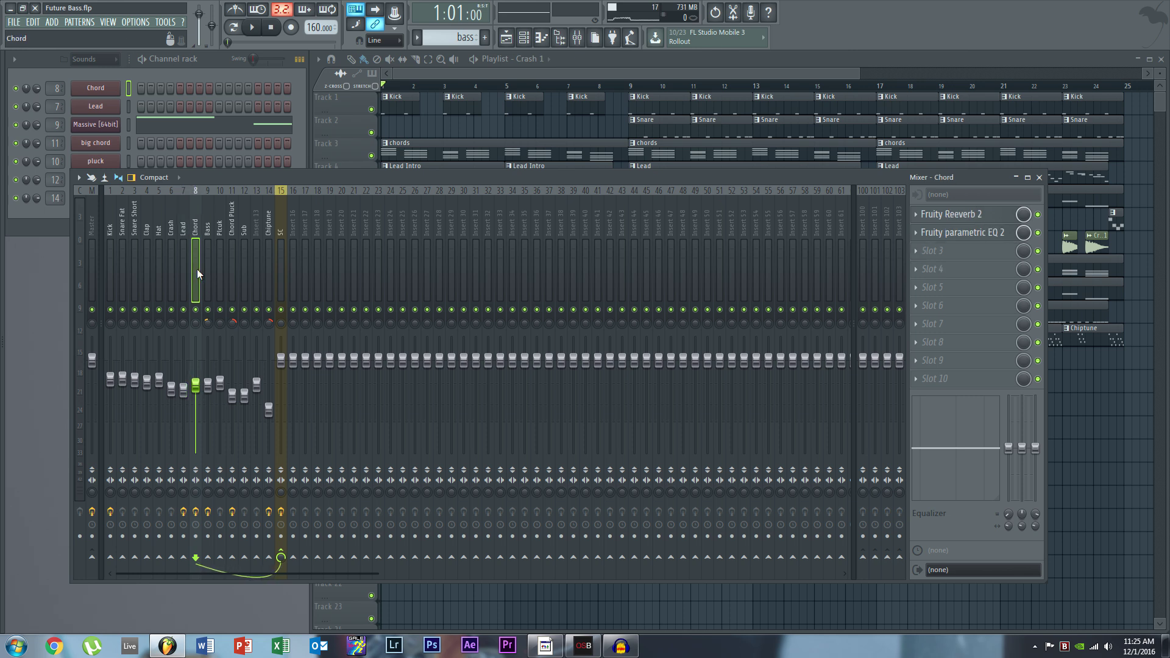
click(245, 264)
key(Left)
key(Left)
key(Left)
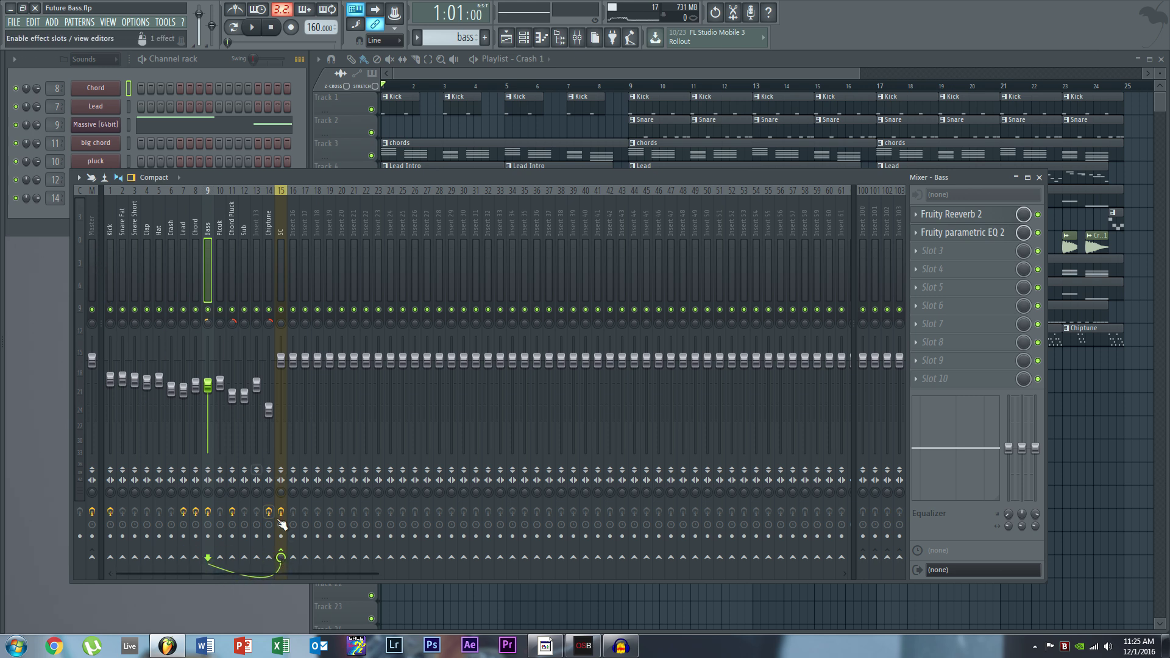
Set the Lead insert to route only to the SC bus.
right_click(281, 558)
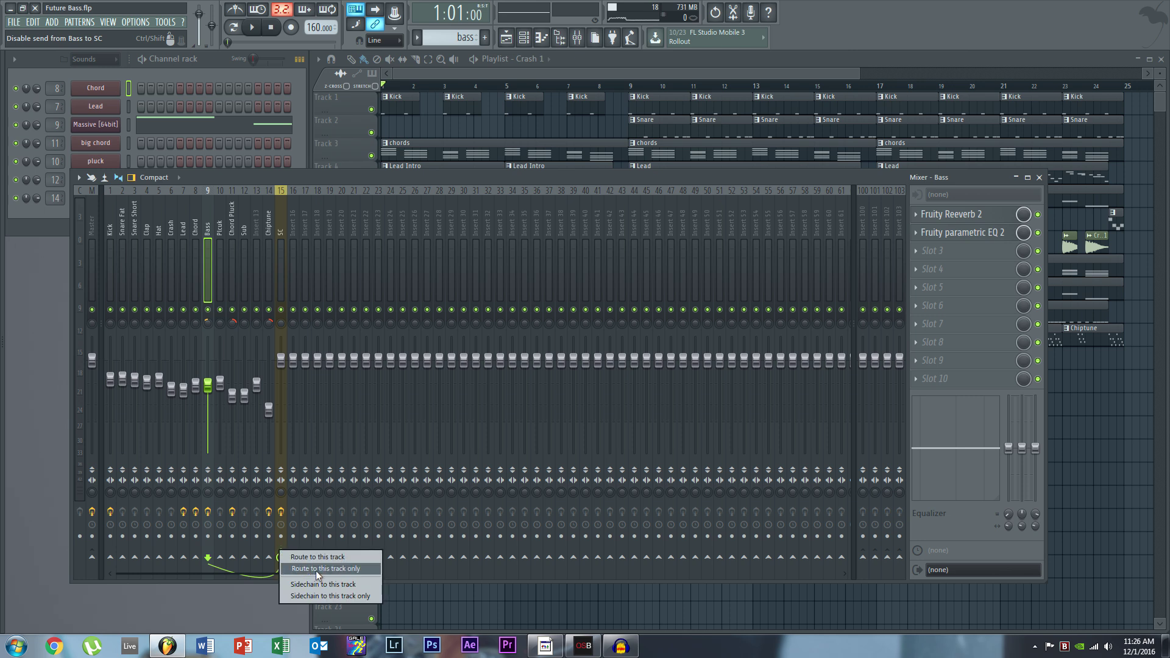
click(207, 228)
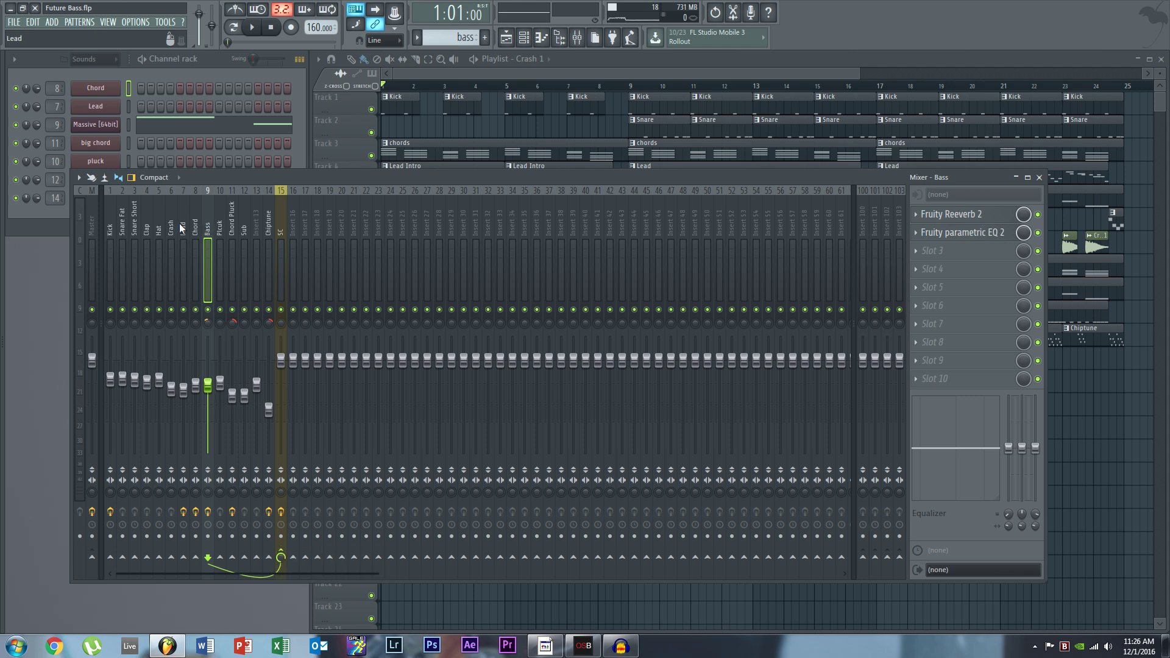
click(181, 228)
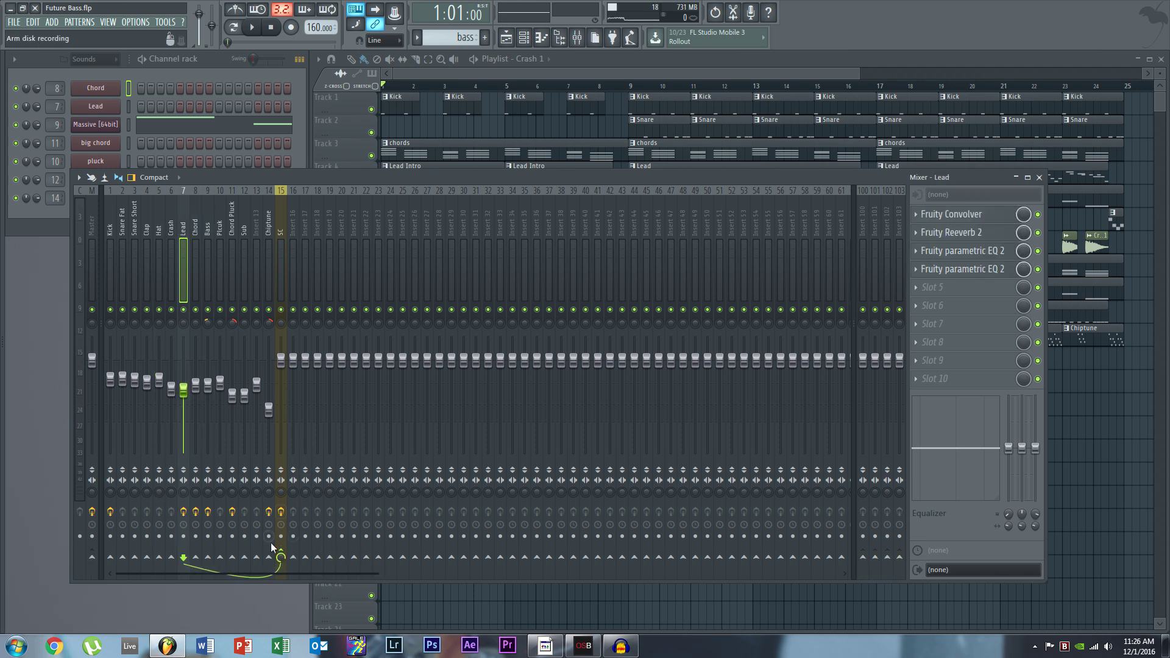
right_click(280, 555)
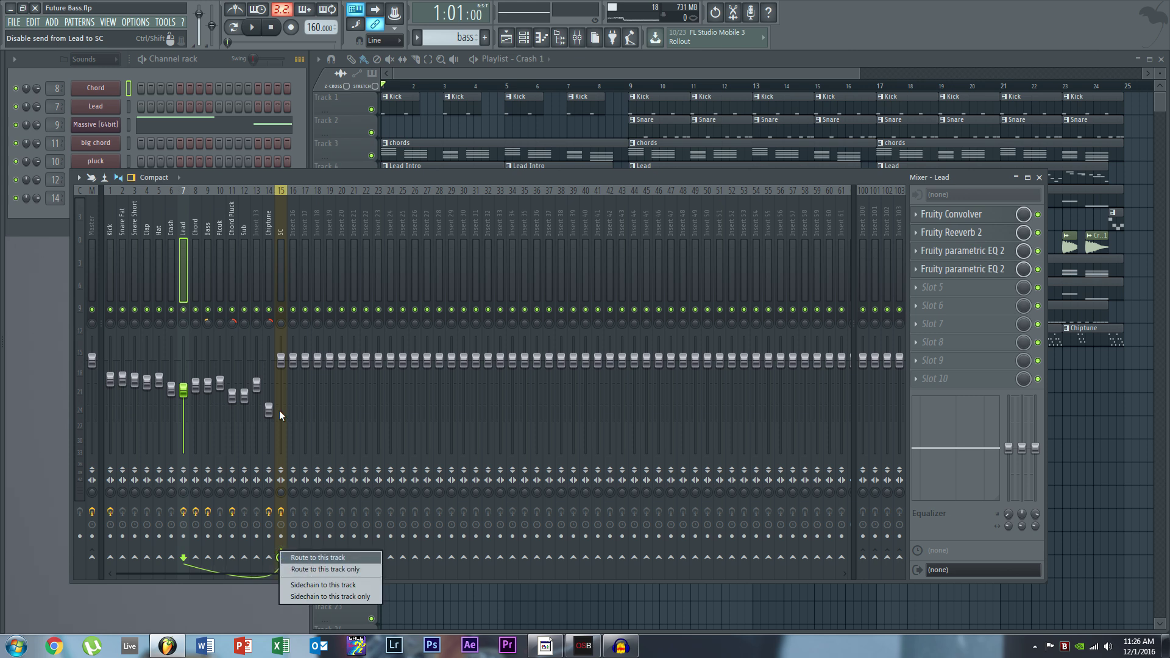
click(313, 571)
Check the Kick insert's routing options to SC without changes, then close the mixer.
click(121, 232)
key(Left)
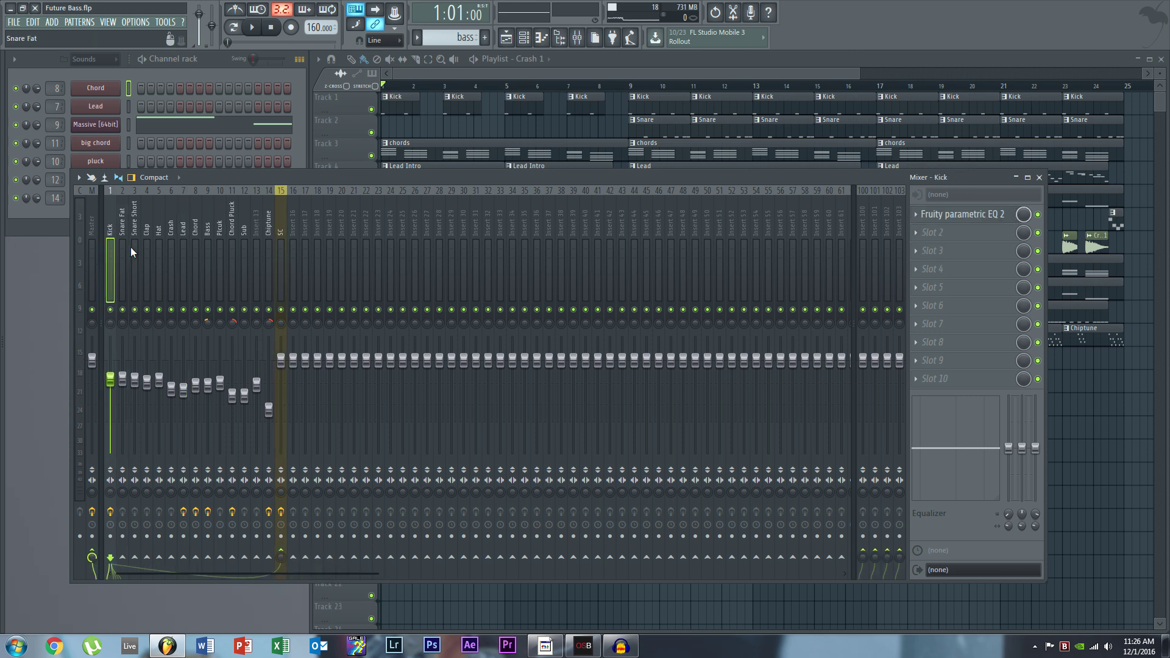
right_click(285, 547)
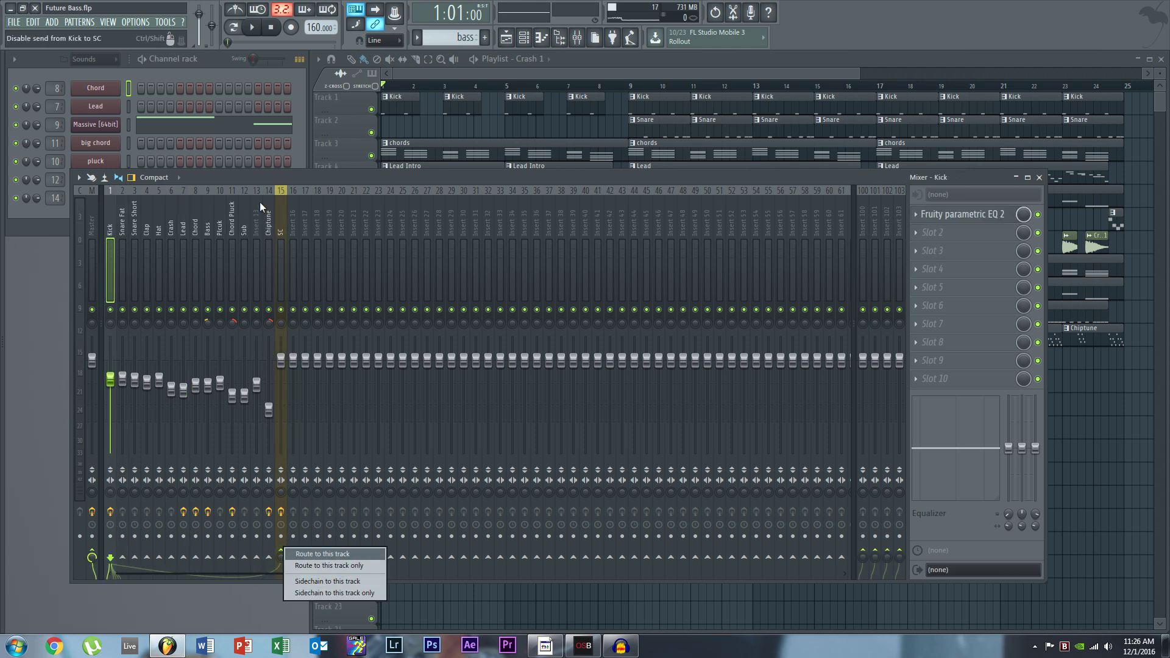
click(277, 222)
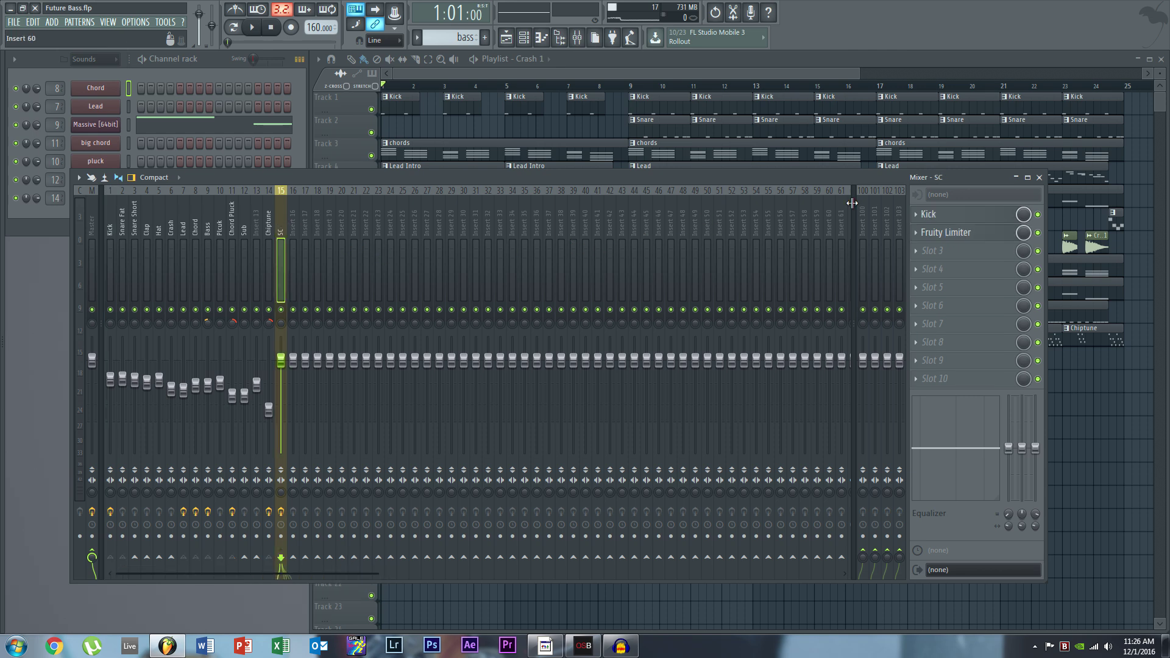
click(1038, 177)
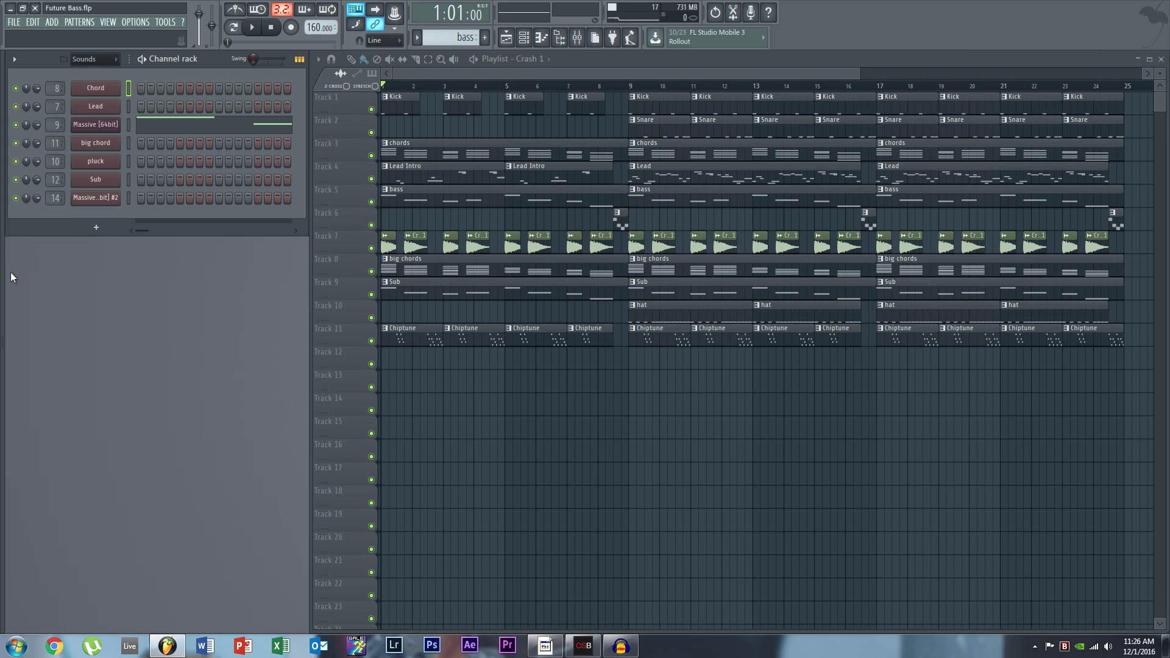
Set the channel rack filter to the Unsorted group.
mouse_move(7, 350)
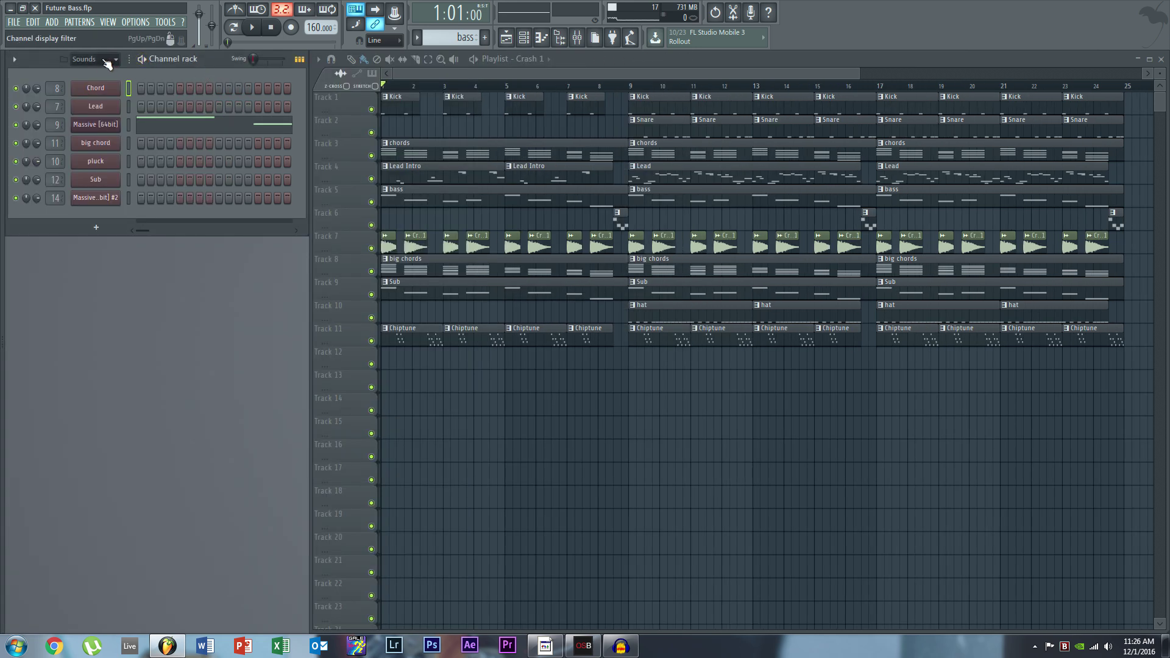
click(106, 62)
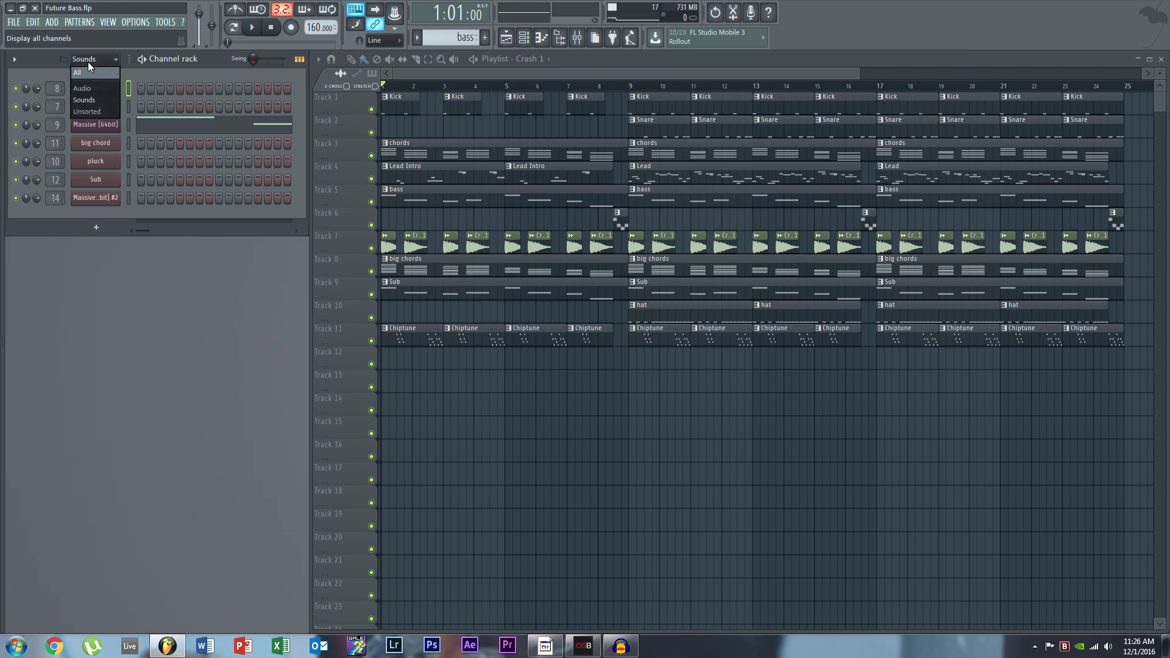
click(91, 61)
right_click(90, 61)
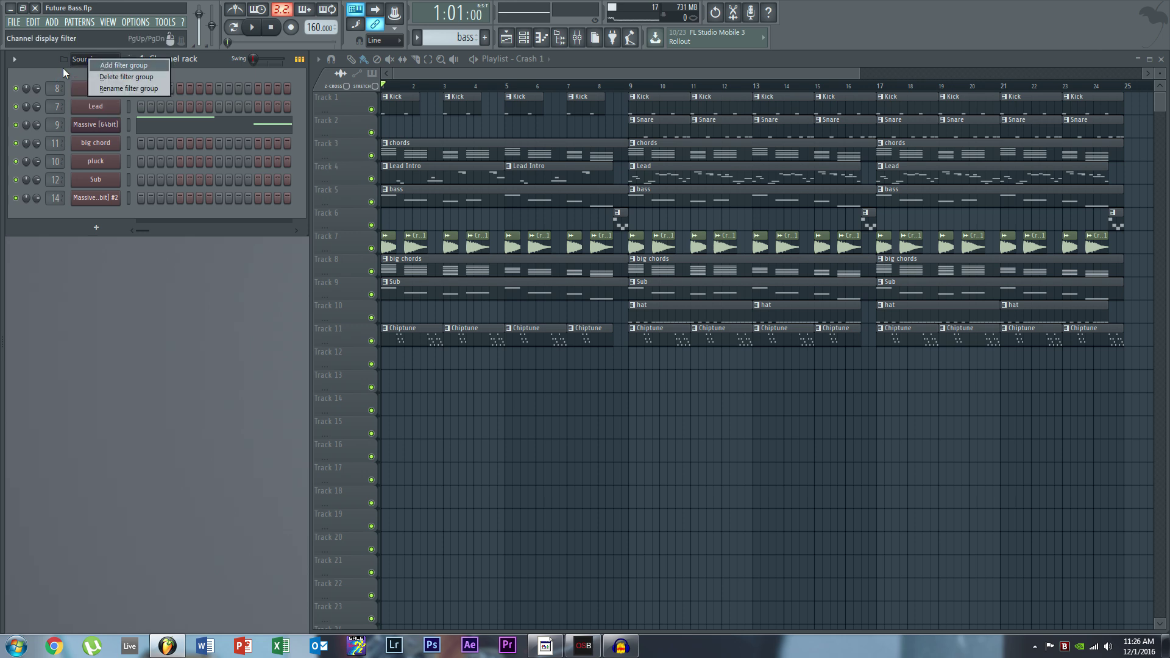
click(78, 61)
click(84, 111)
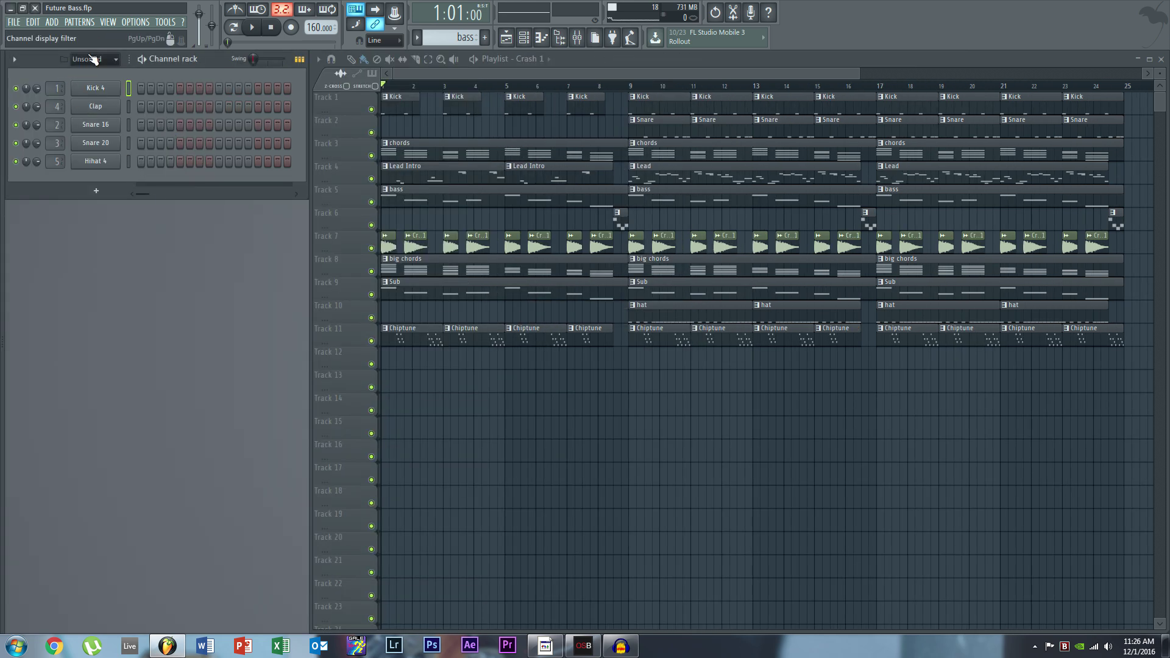
Rename the Unsorted filter group to 'drums'.
right_click(99, 63)
click(114, 98)
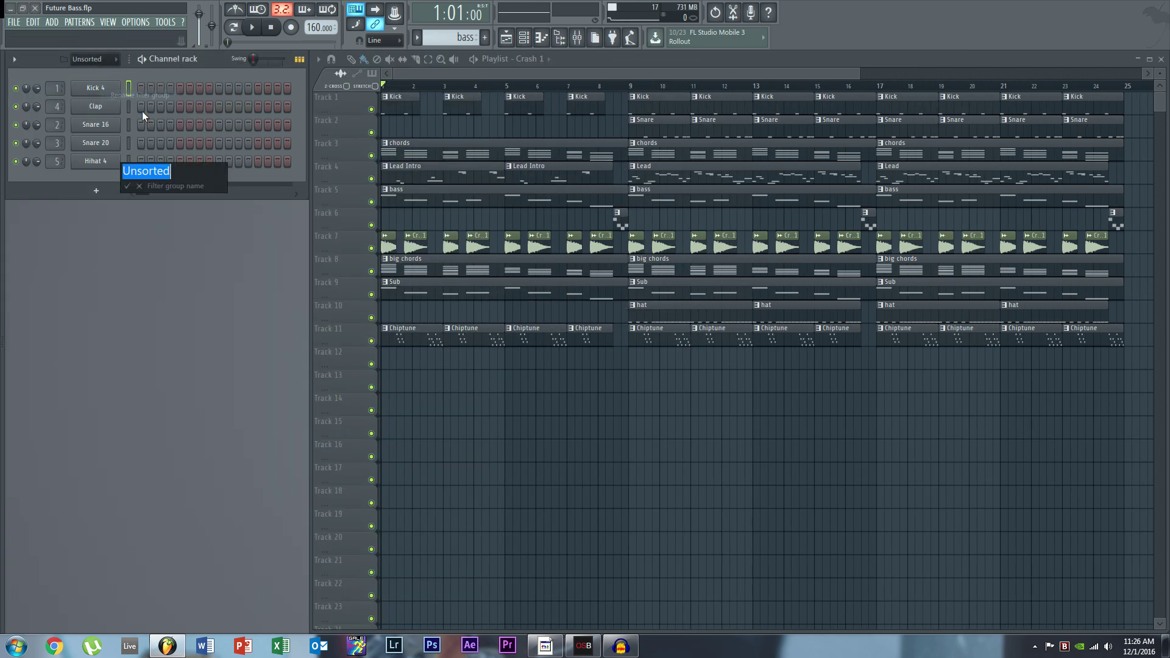
text(drus)
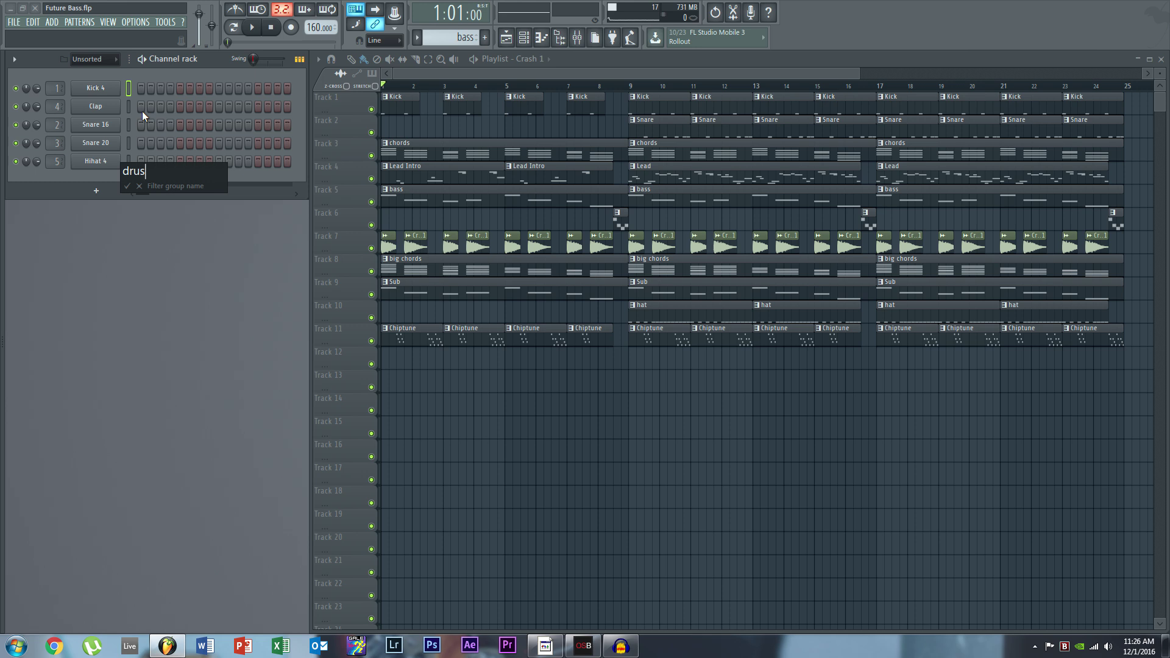
text(m)
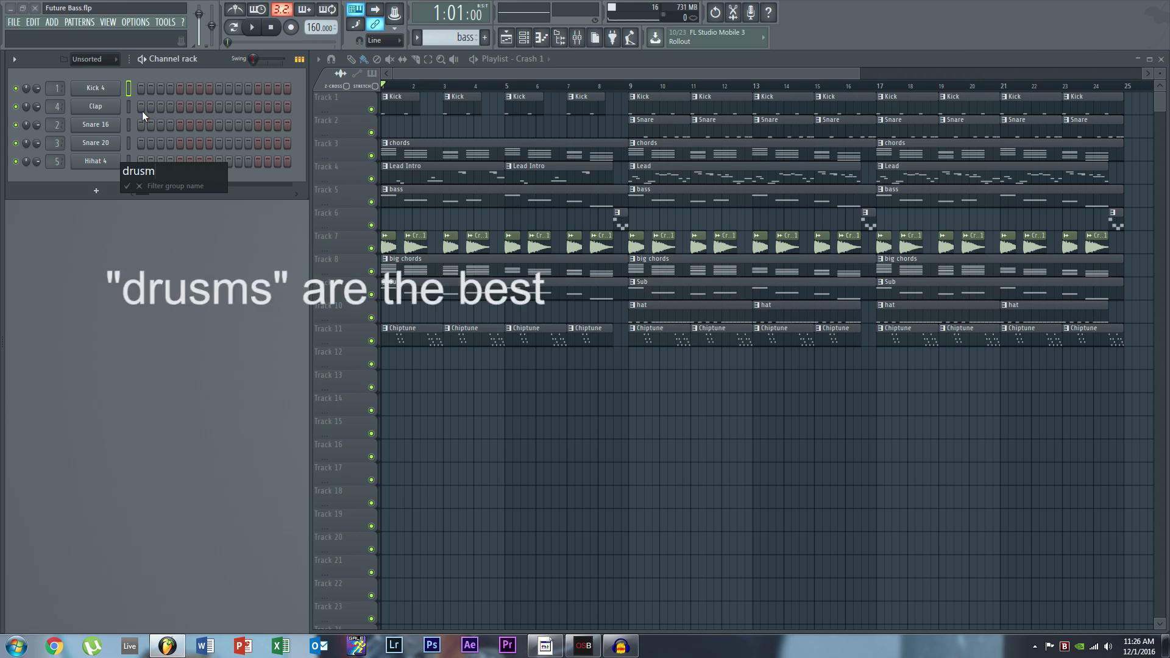
key(BackSpace)
key(BackSpace)
text(ms)
key(Return)
In the Browser, expand the trap sample pack, open its Kicks folder and preview a kick.
key(alt+F8)
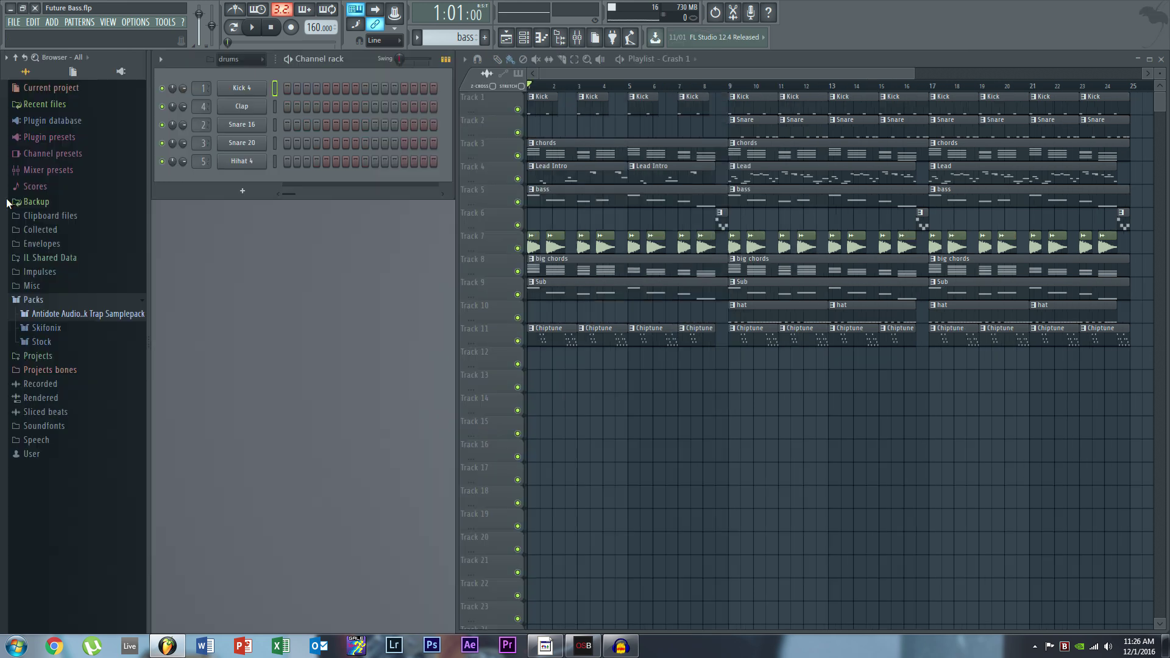
click(68, 314)
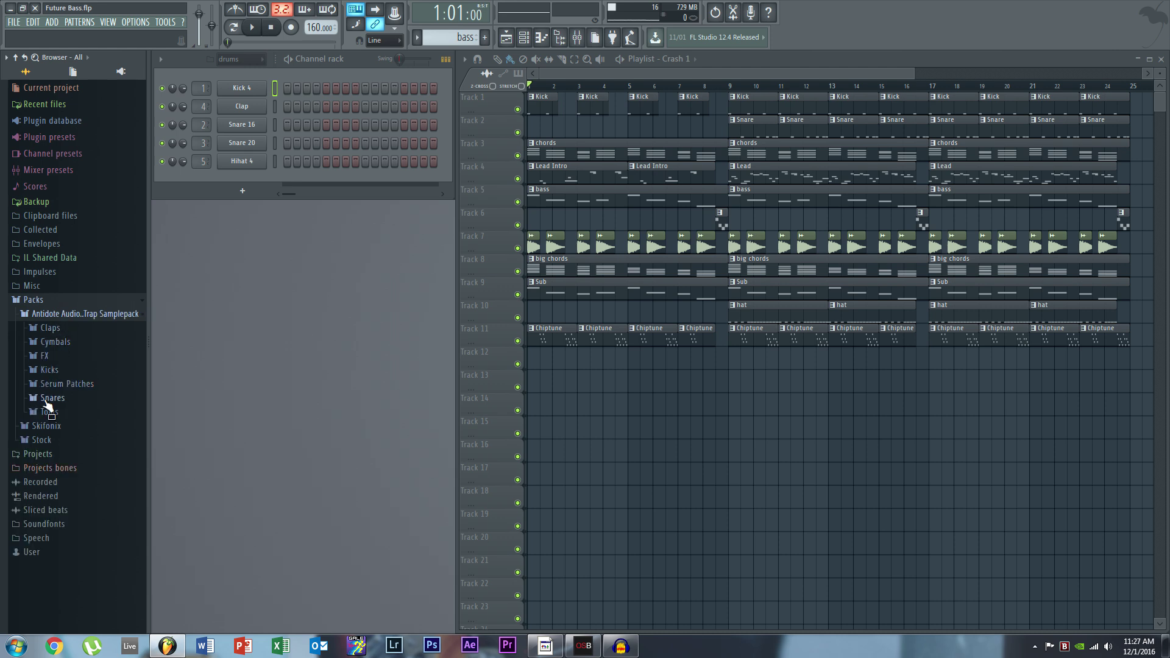
click(42, 359)
click(44, 356)
click(49, 369)
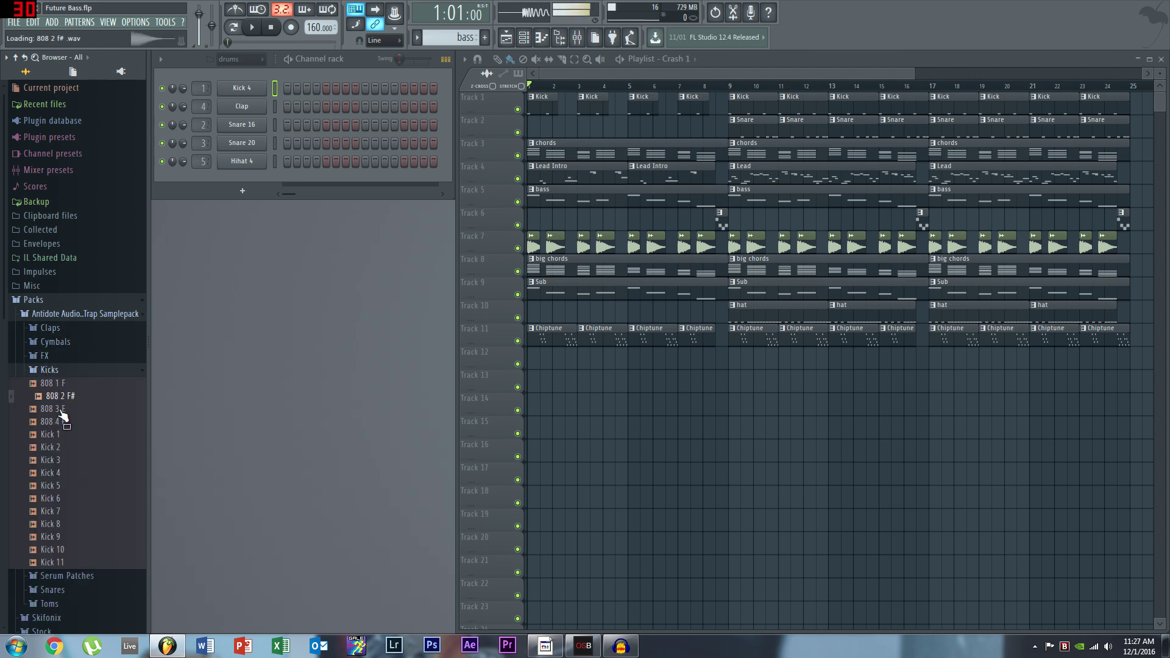
click(56, 474)
Close the sample browser and review the Kick 4 and Clap channel settings.
click(48, 369)
key(alt+F8)
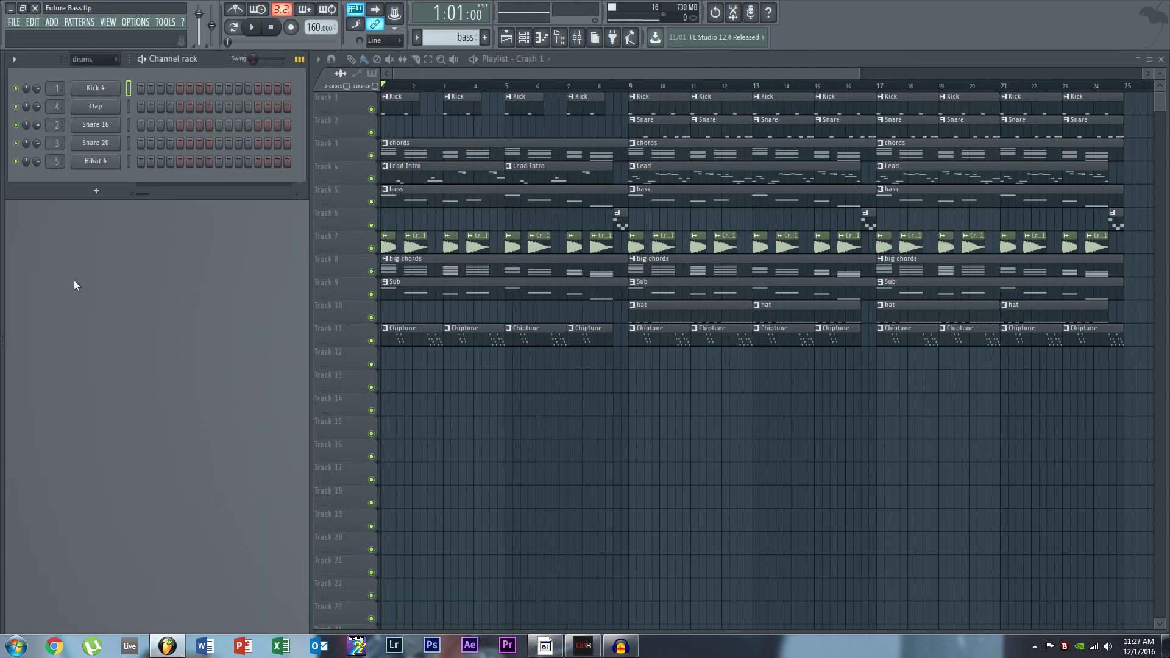
click(105, 92)
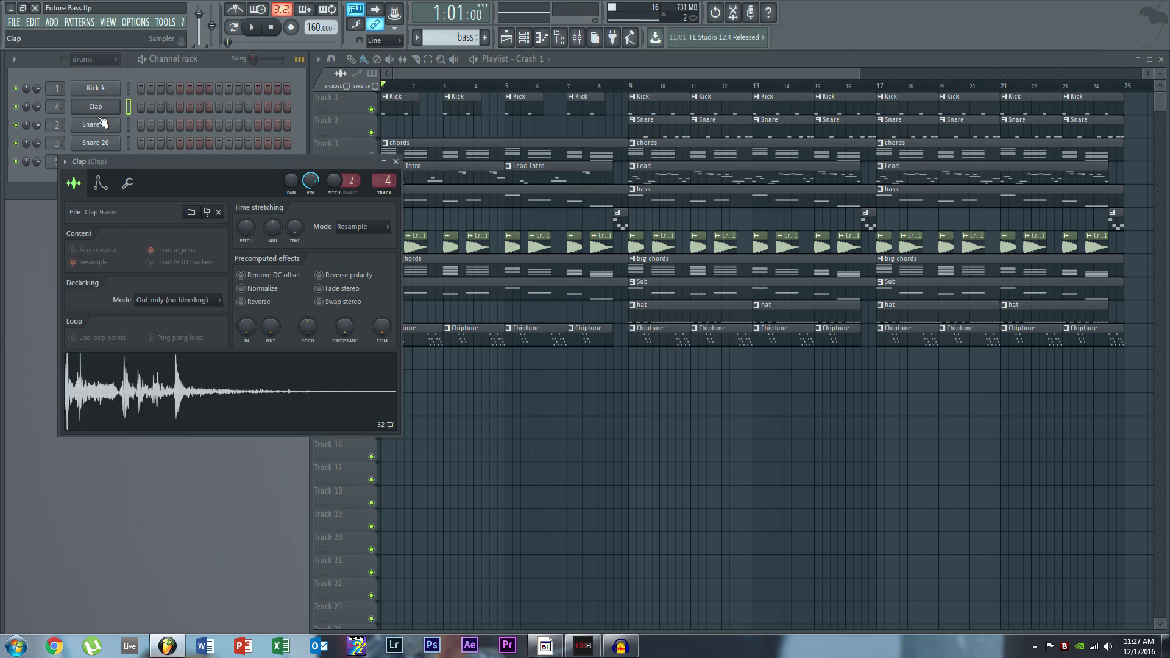
key(Down)
click(395, 161)
Review the Snare 16, Snare 20 and Hihat 4 channel settings, closing each window.
click(95, 124)
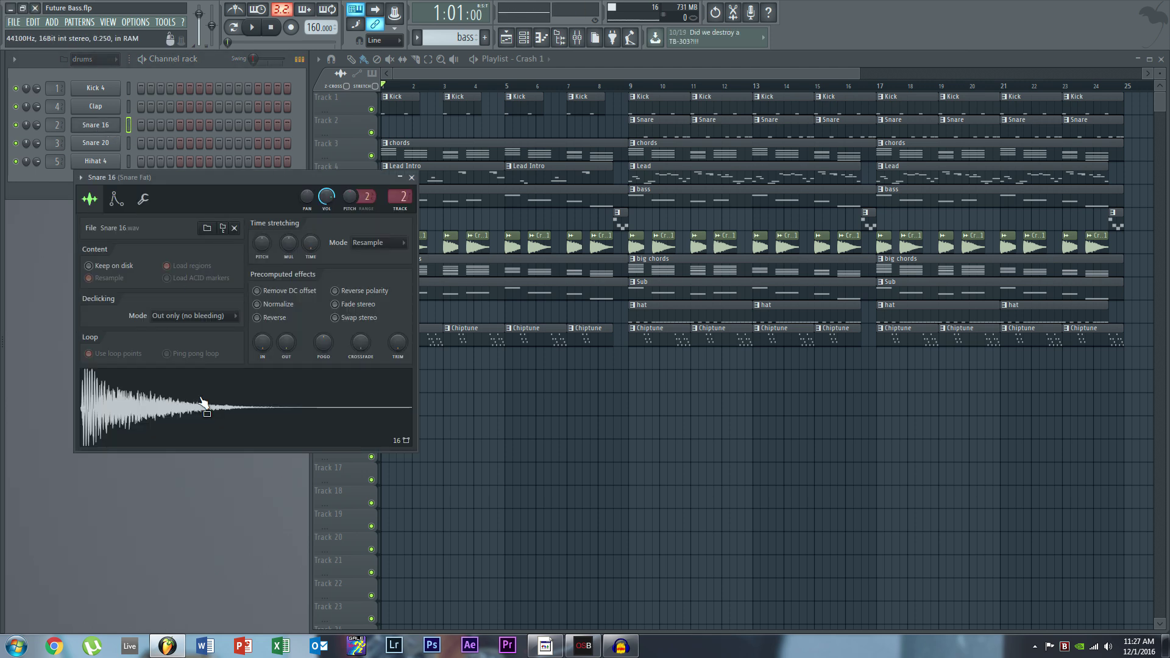
click(413, 178)
click(96, 143)
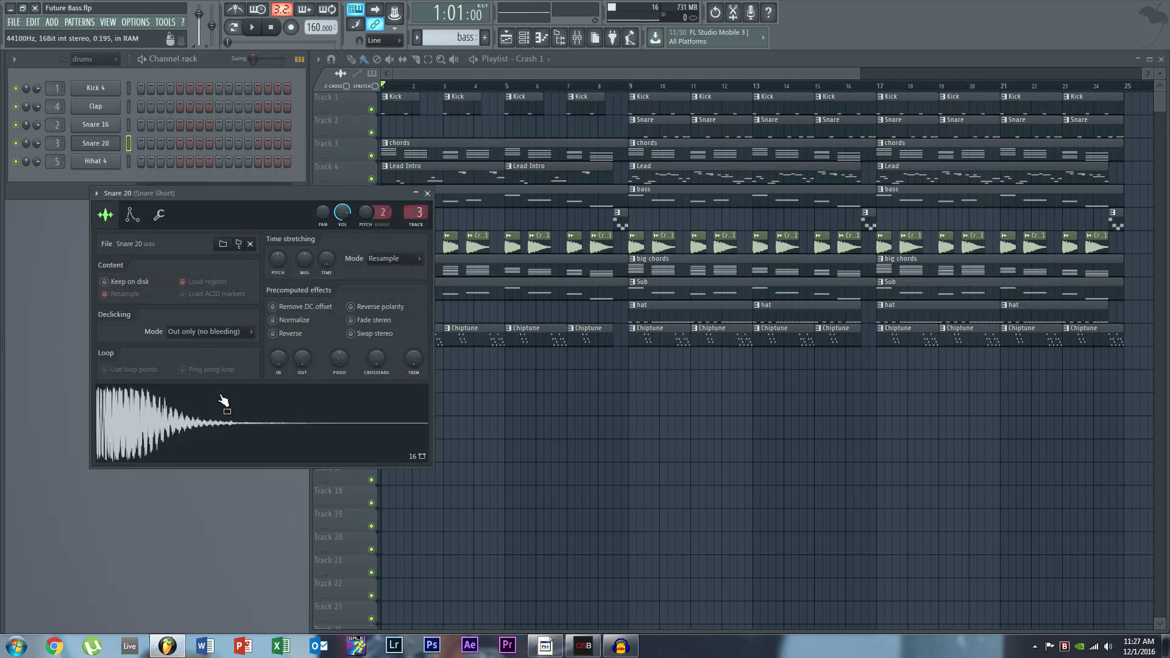
click(427, 193)
click(112, 161)
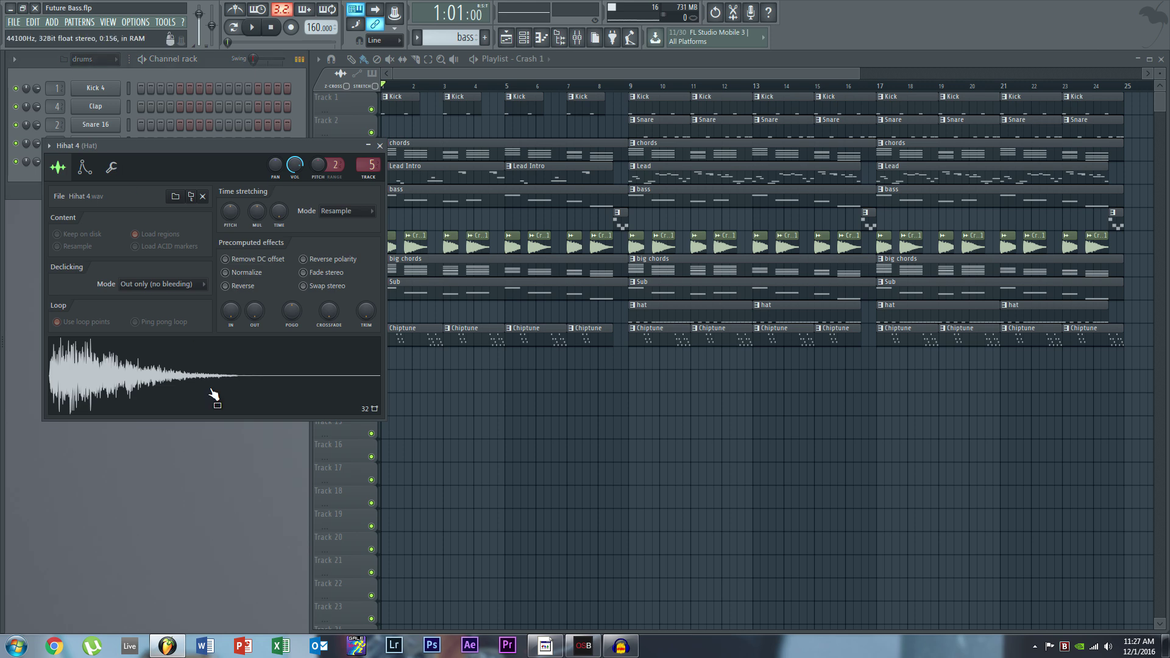
click(380, 146)
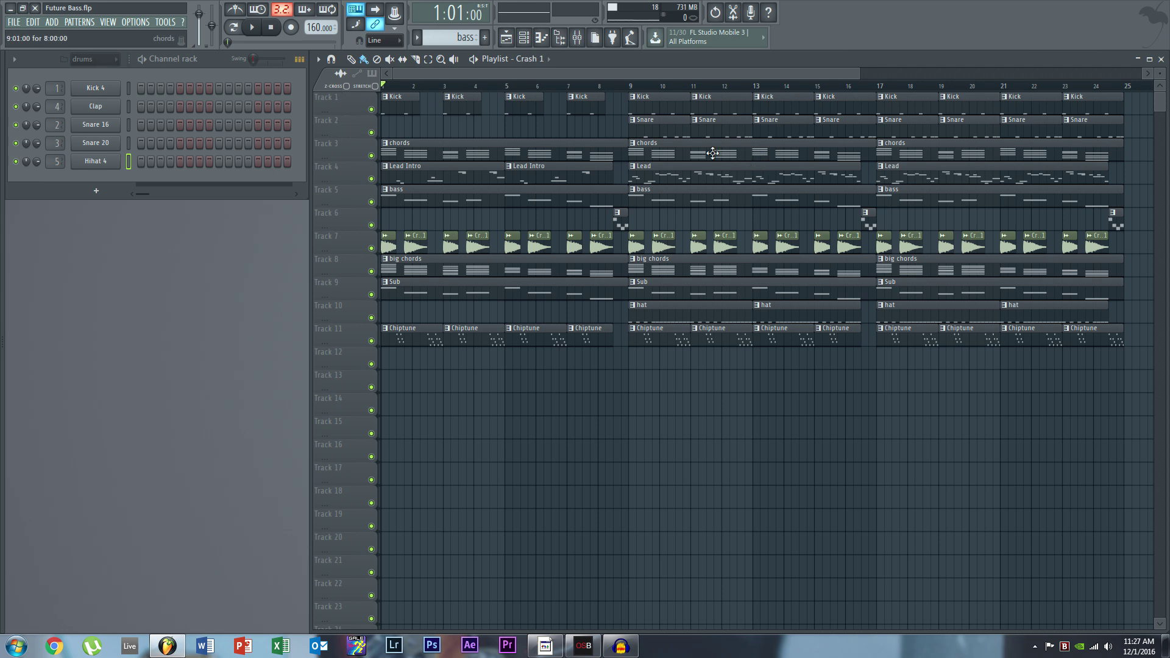
Solo Track 7's Crash 1, unmute Track 1's Kick, and play them together briefly.
scroll(410, 117, up, 3)
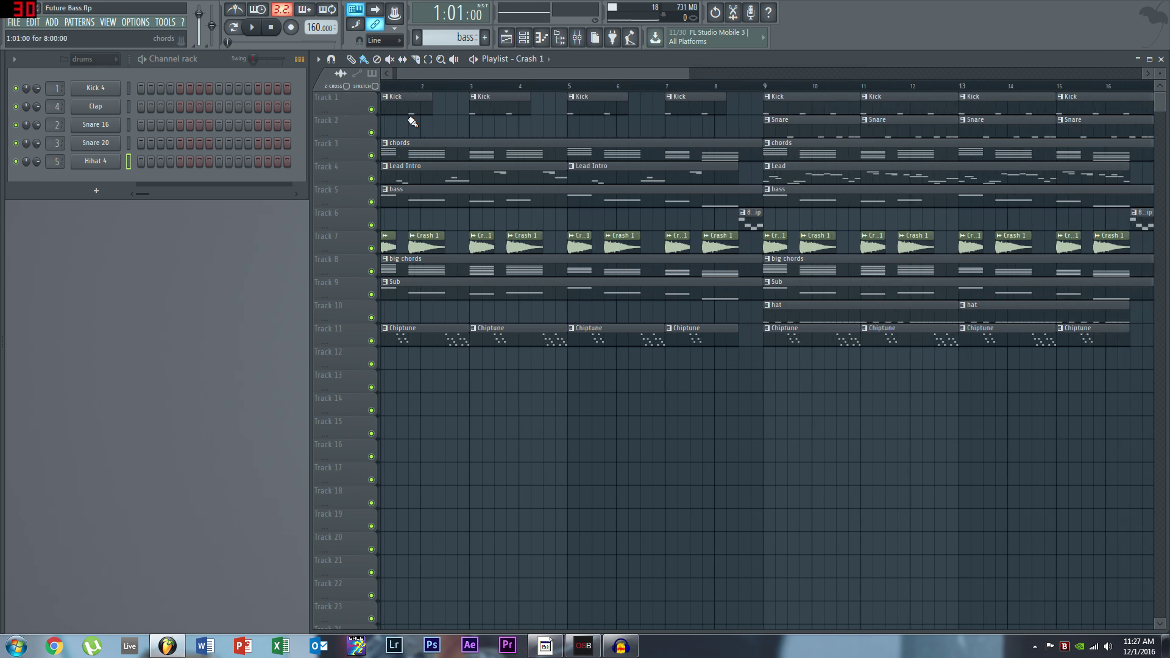
drag(421, 73, 409, 74)
right_click(371, 246)
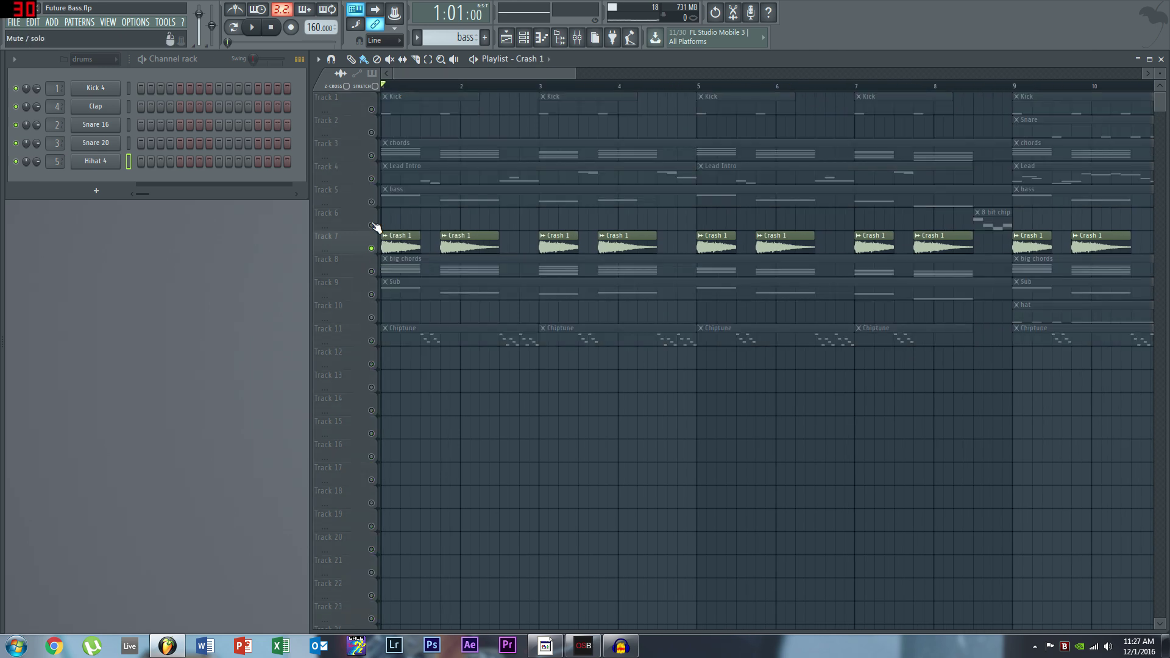
click(372, 111)
key(space)
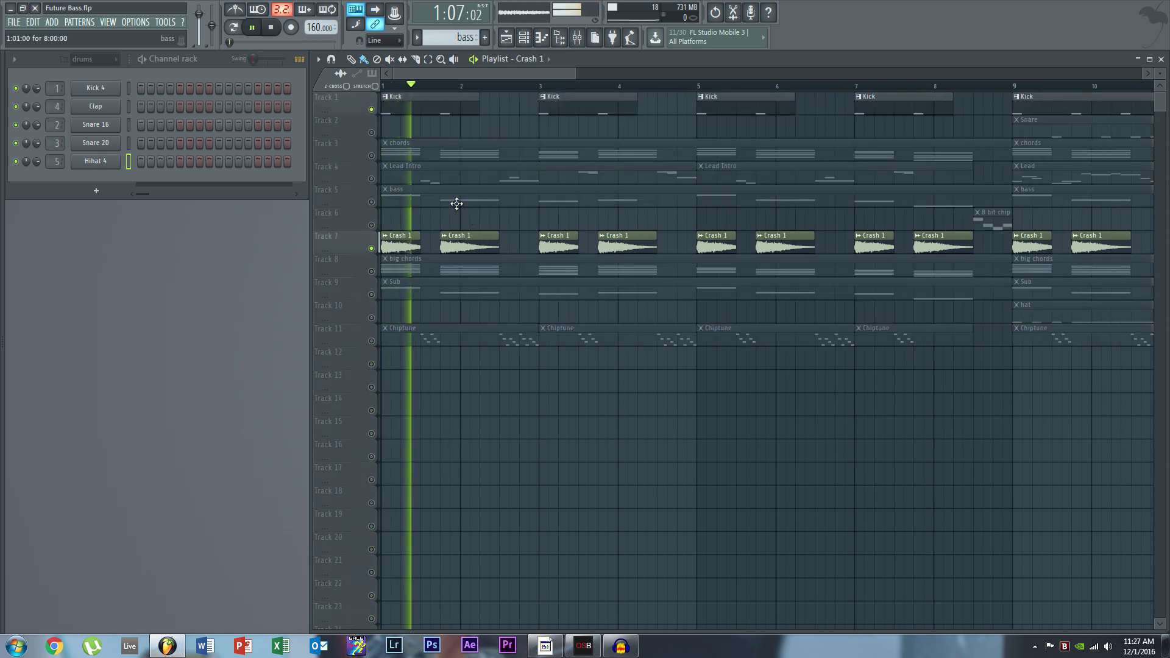
key(space)
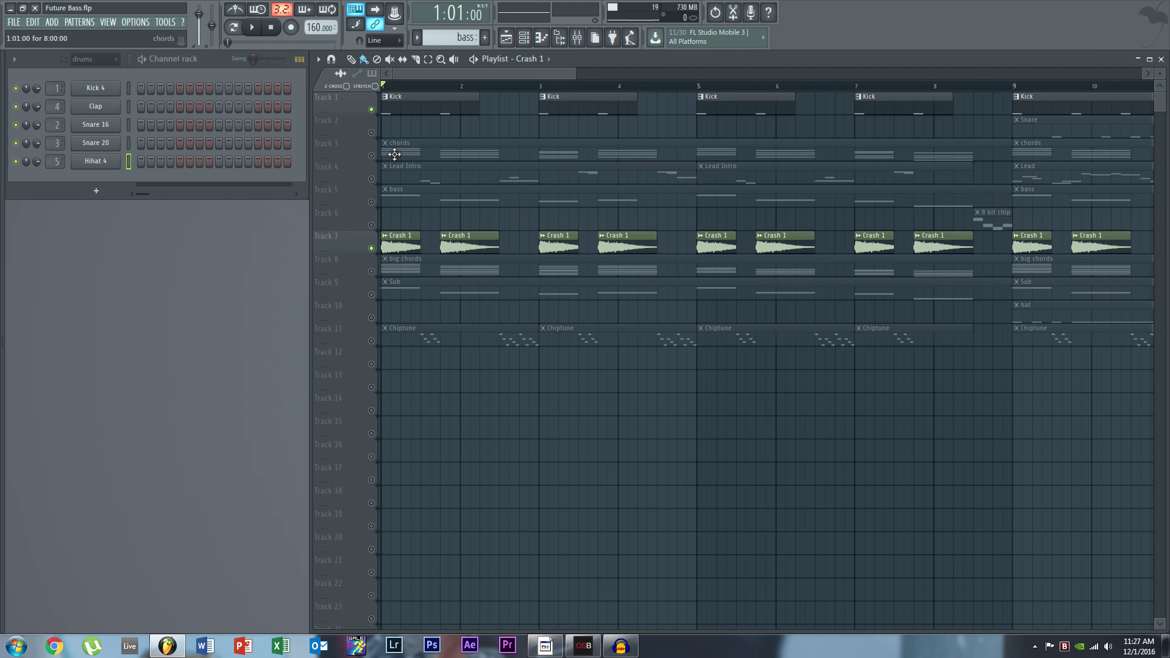
Check Crash 1 in the Audio group and Snare 16 in the drums group.
click(96, 68)
click(93, 86)
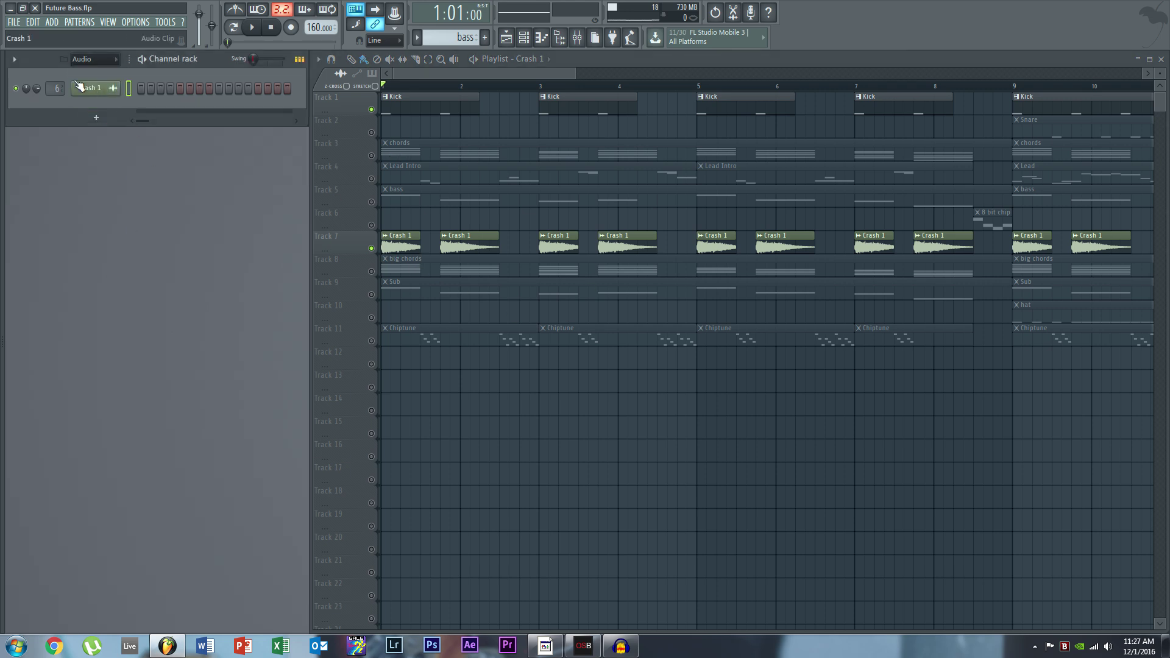
click(79, 87)
click(395, 161)
click(92, 59)
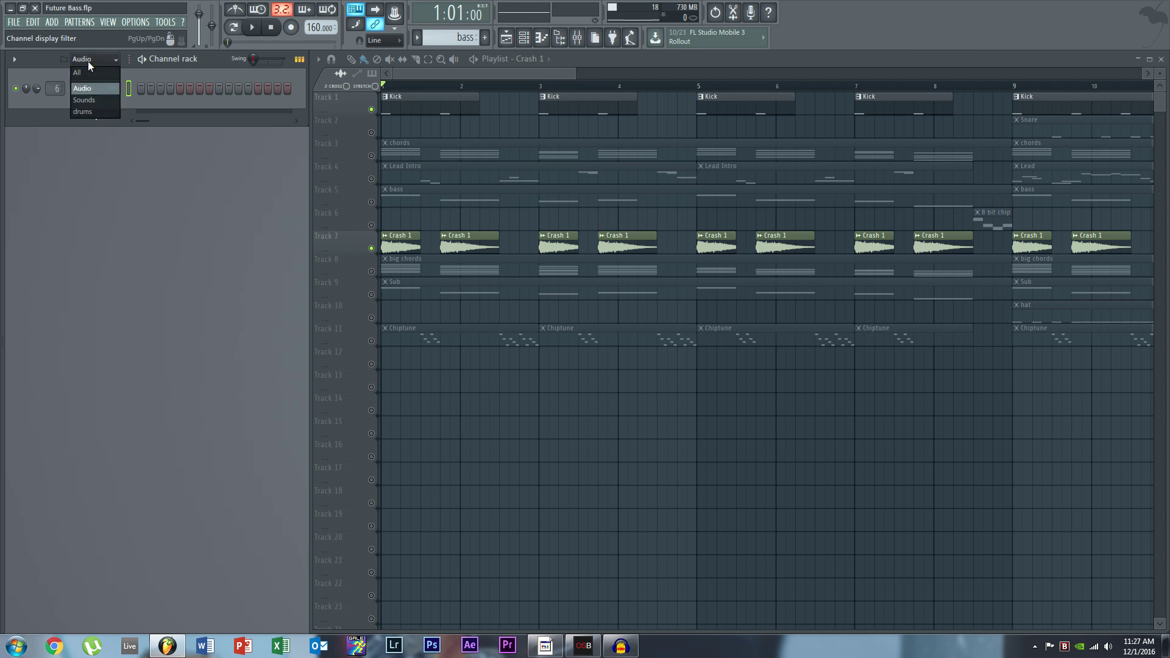
click(83, 111)
click(107, 125)
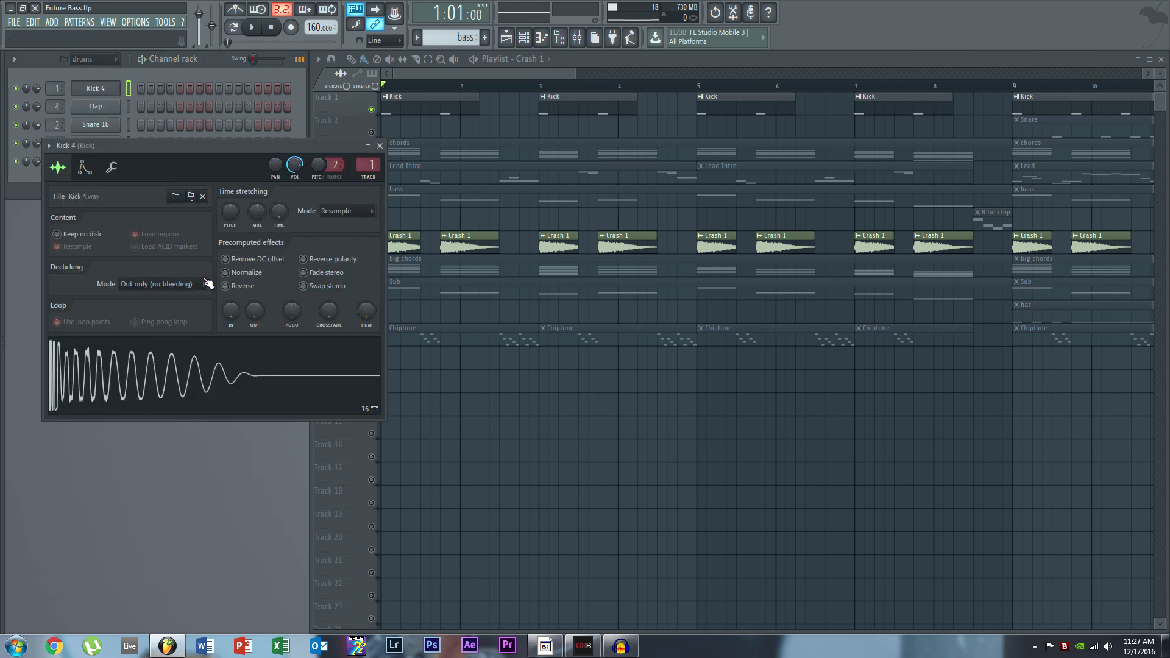
click(373, 154)
Play the song from a position inside bar 1, then stop.
scroll(394, 232, up, 3)
scroll(394, 232, up, 4)
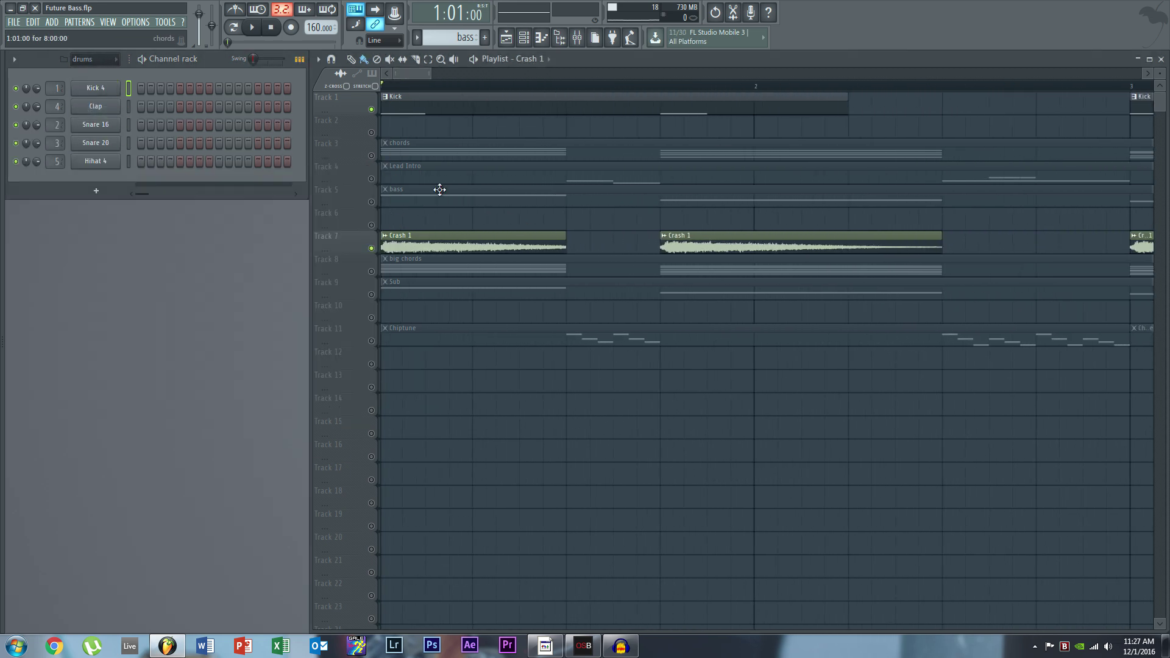
click(567, 87)
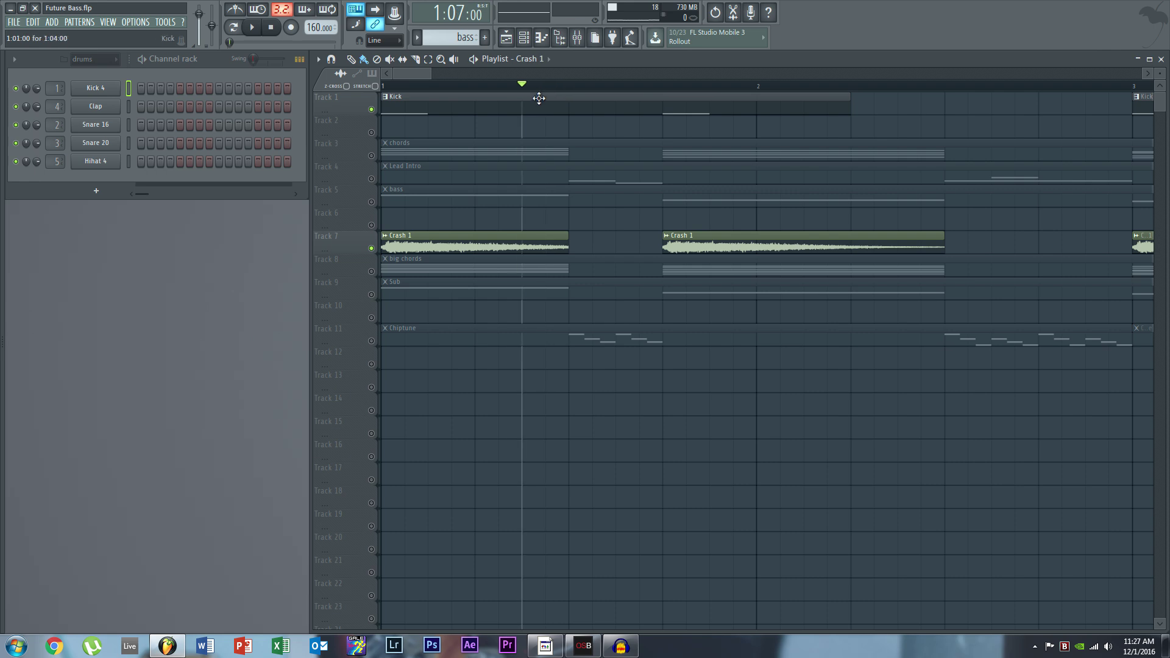
drag(522, 86, 548, 96)
key(space)
click(547, 93)
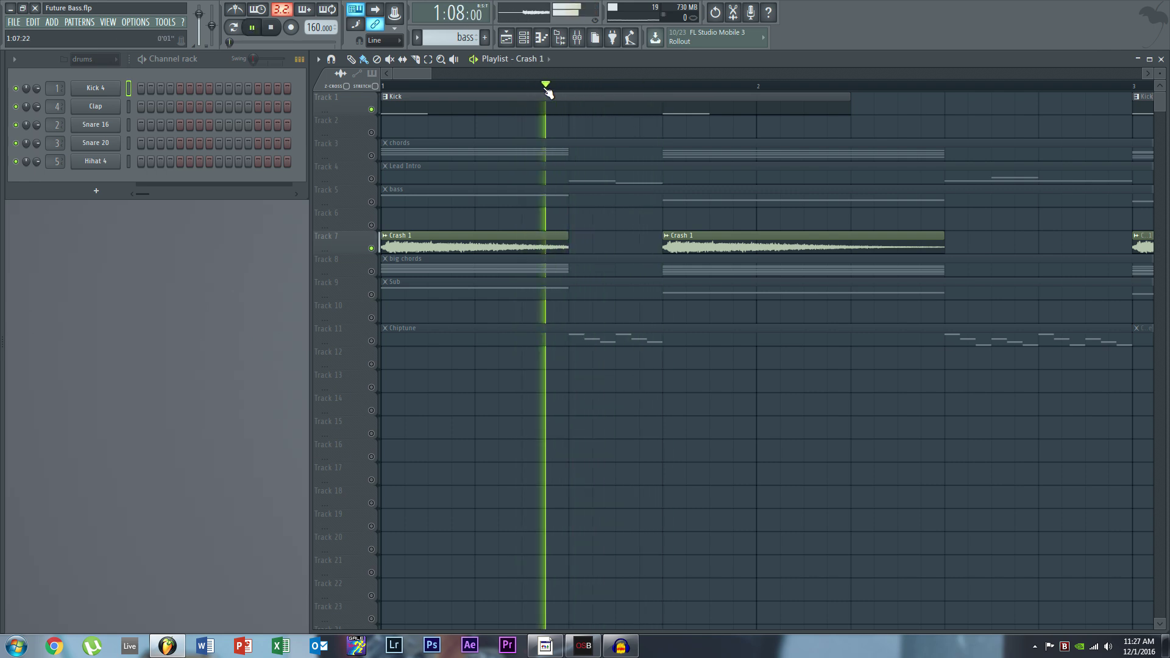
key(space)
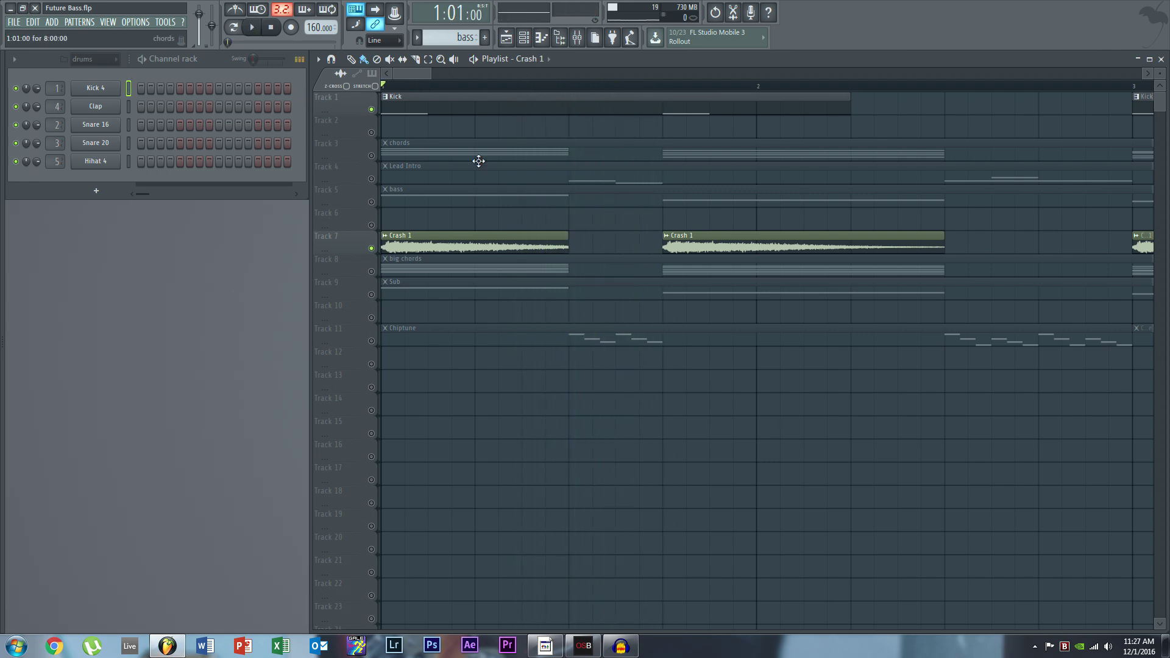
View the chords pattern's notes in the piano roll, then play and stop the song.
double_click(369, 160)
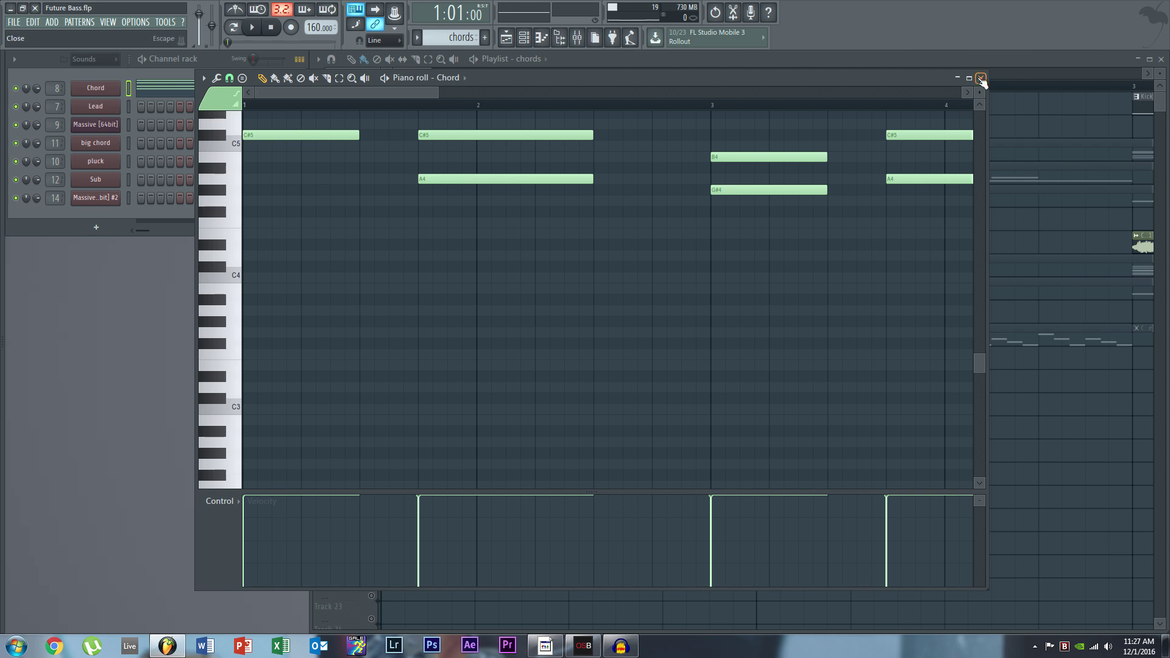
click(980, 78)
key(space)
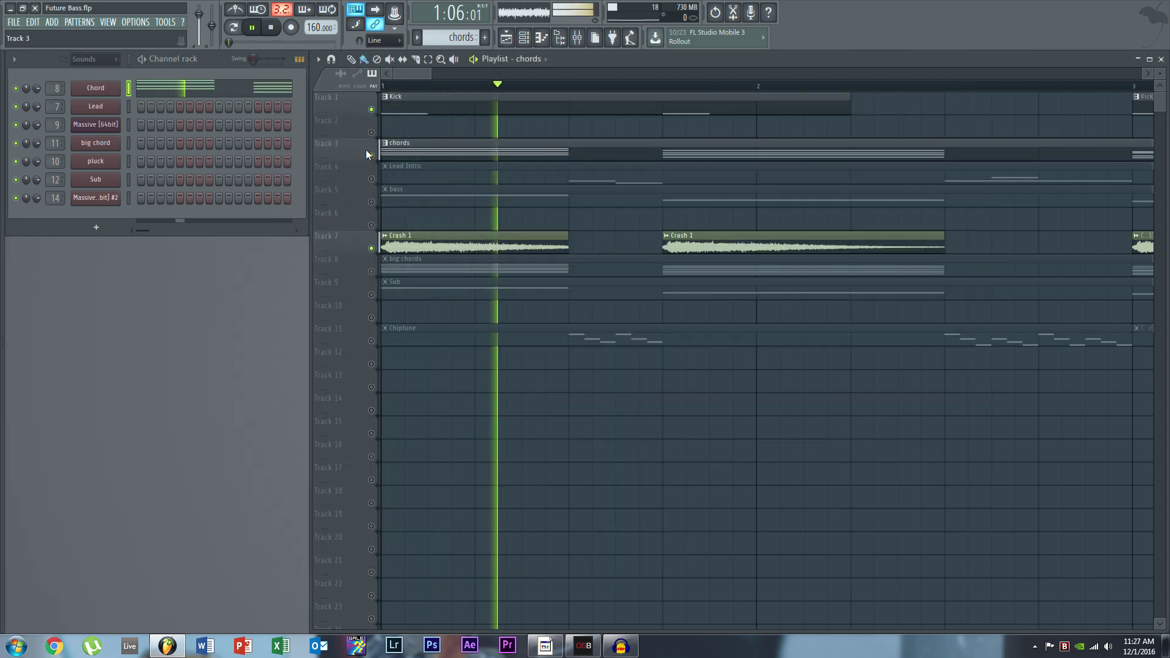
key(space)
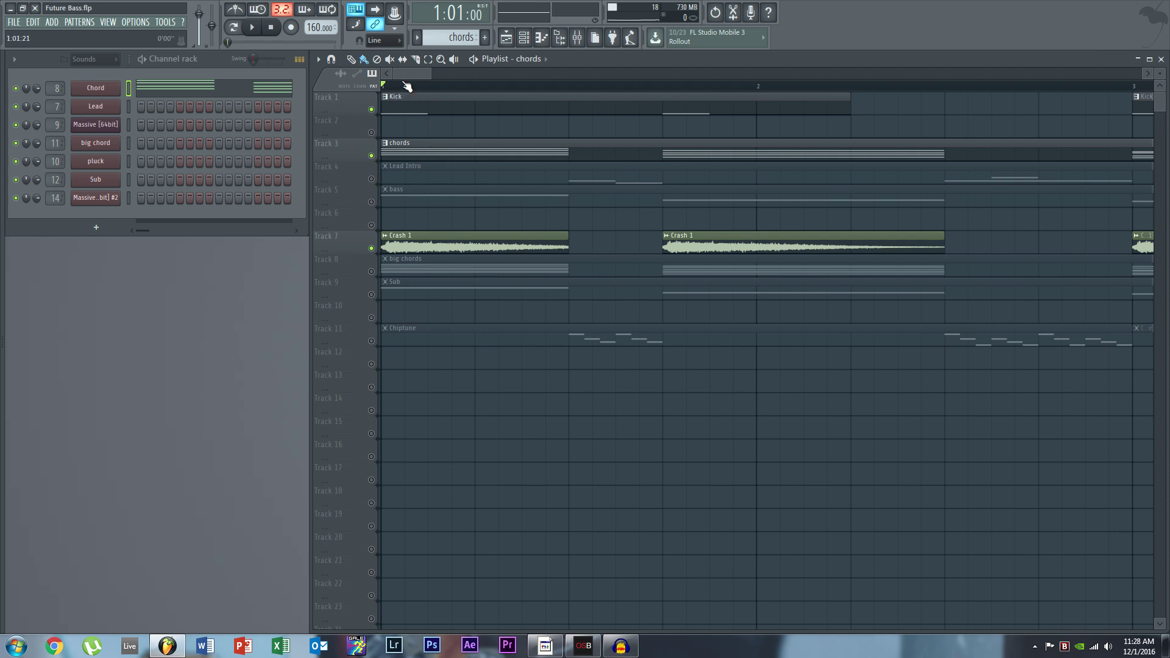
scroll(445, 158, down, 4)
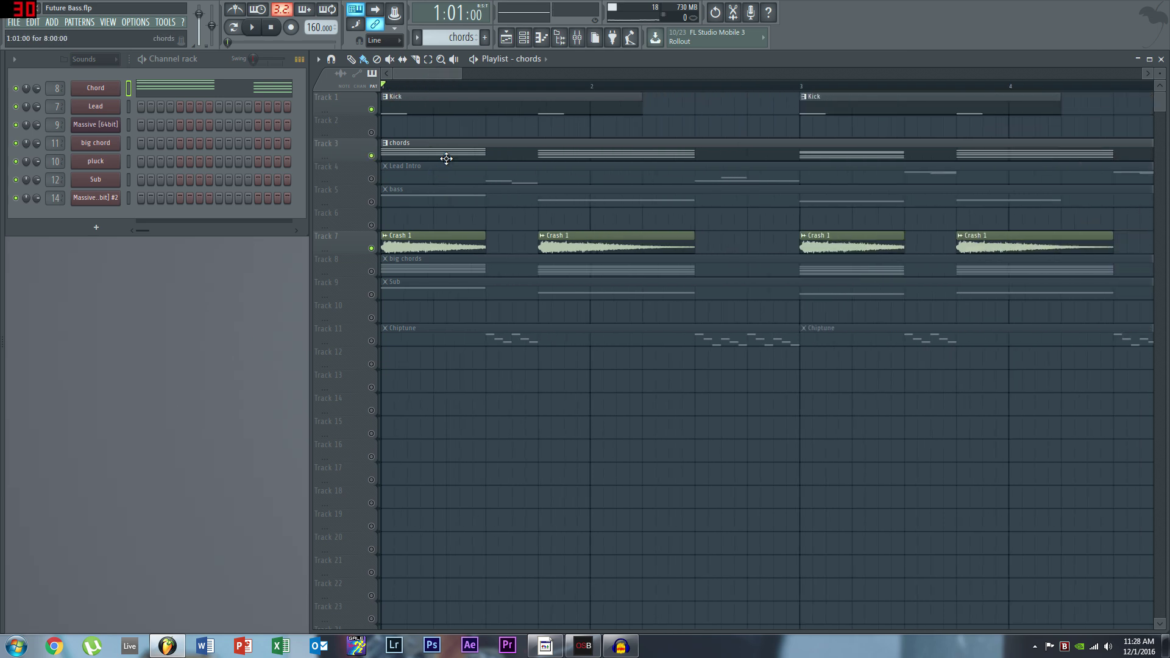
scroll(434, 138, down, 3)
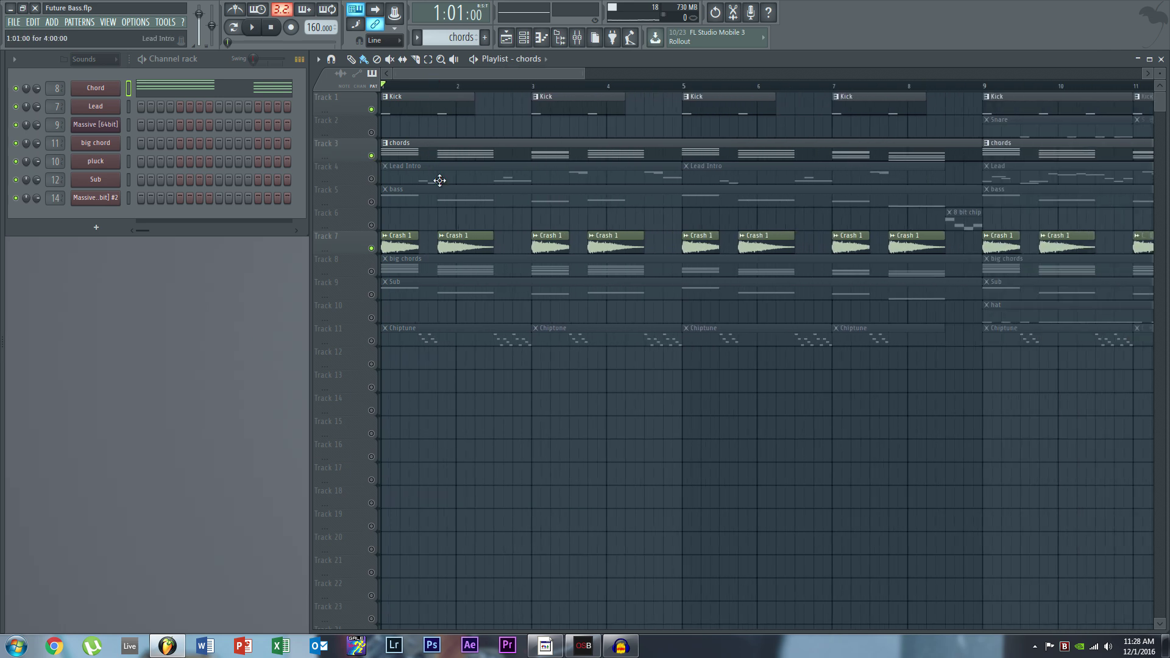
Solo Track 3's chords, switch the solo to Track 1's Kick, and select Track 2's Snare clips.
right_click(371, 155)
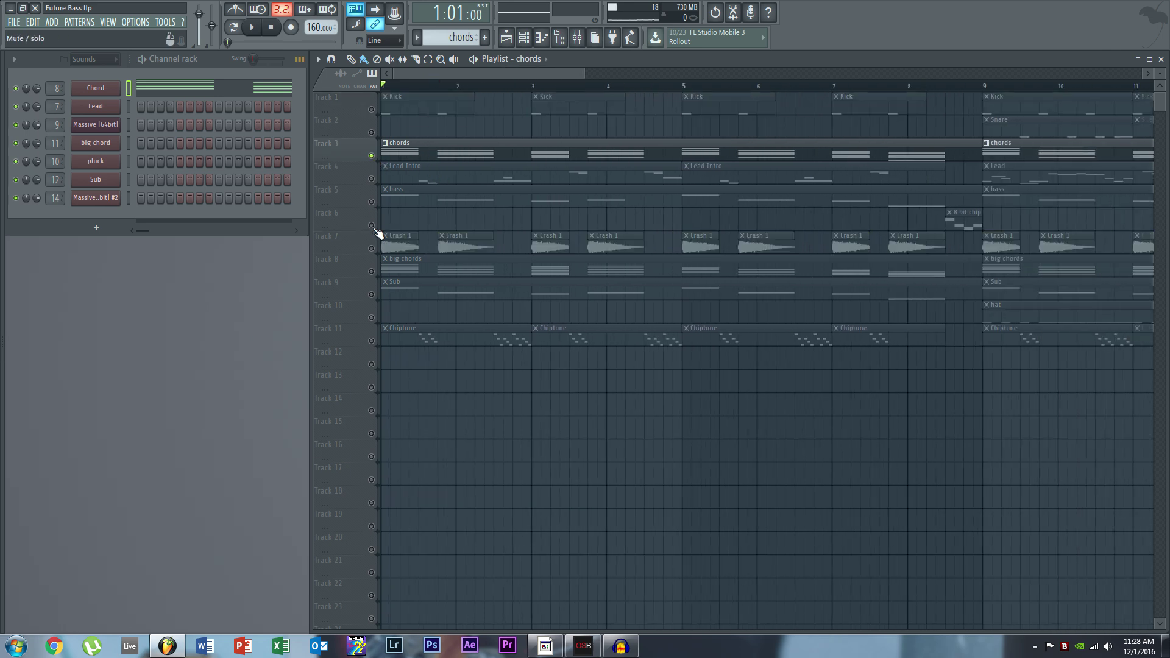
right_click(371, 156)
right_click(371, 109)
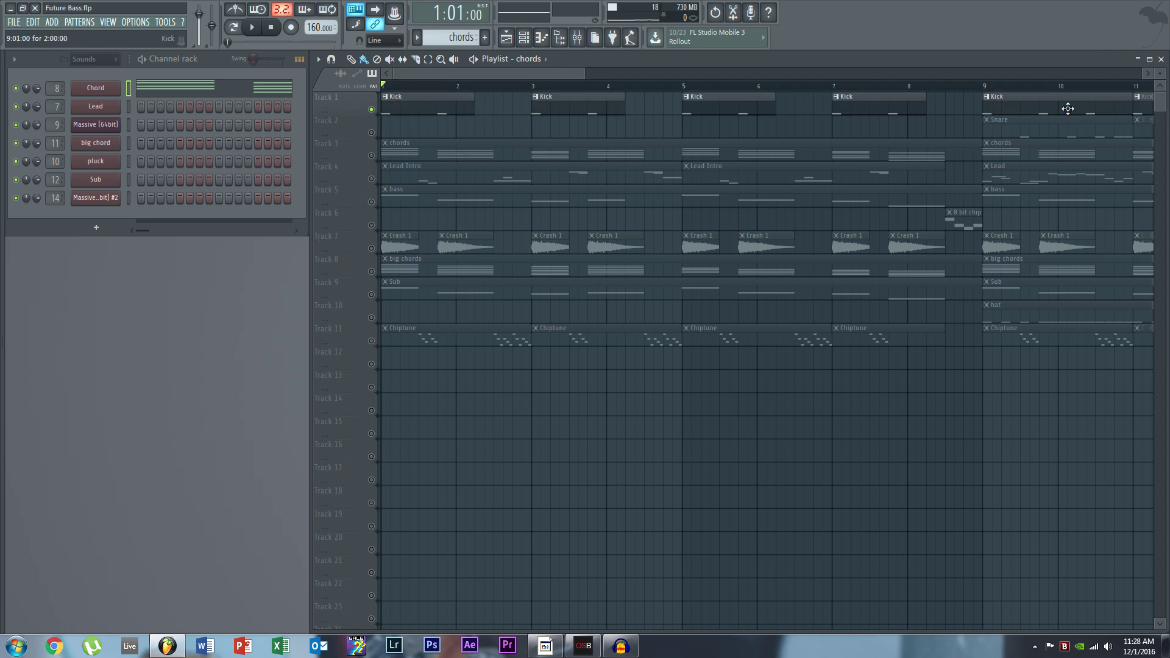
scroll(775, 109, down, 4)
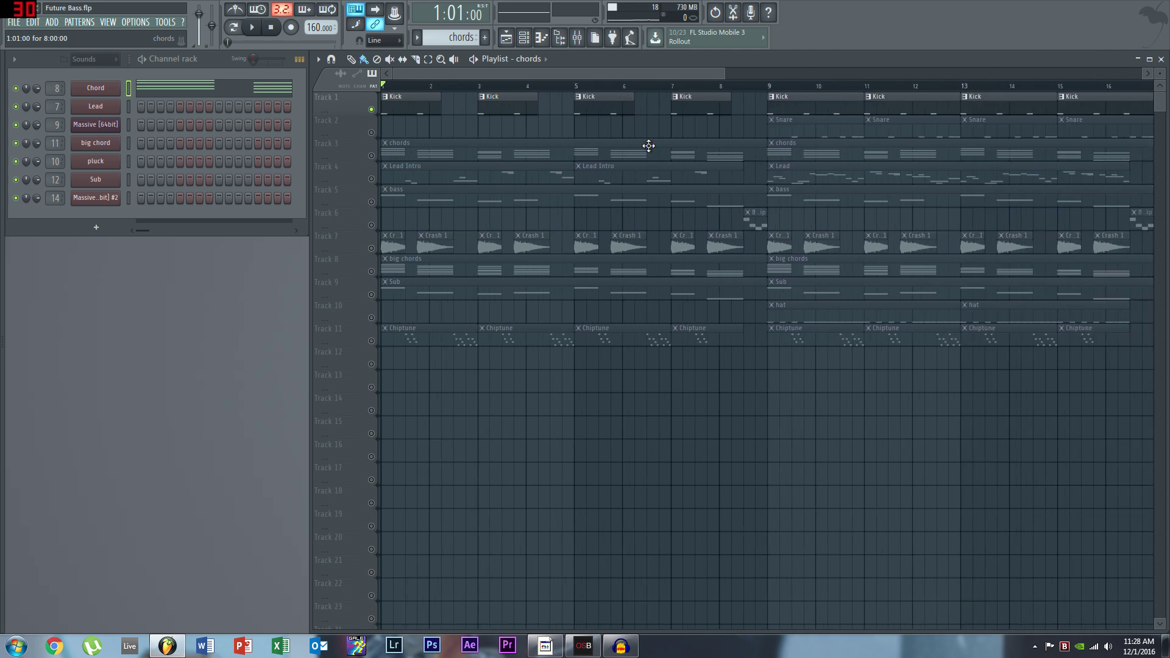
click(356, 130)
click(667, 86)
key(space)
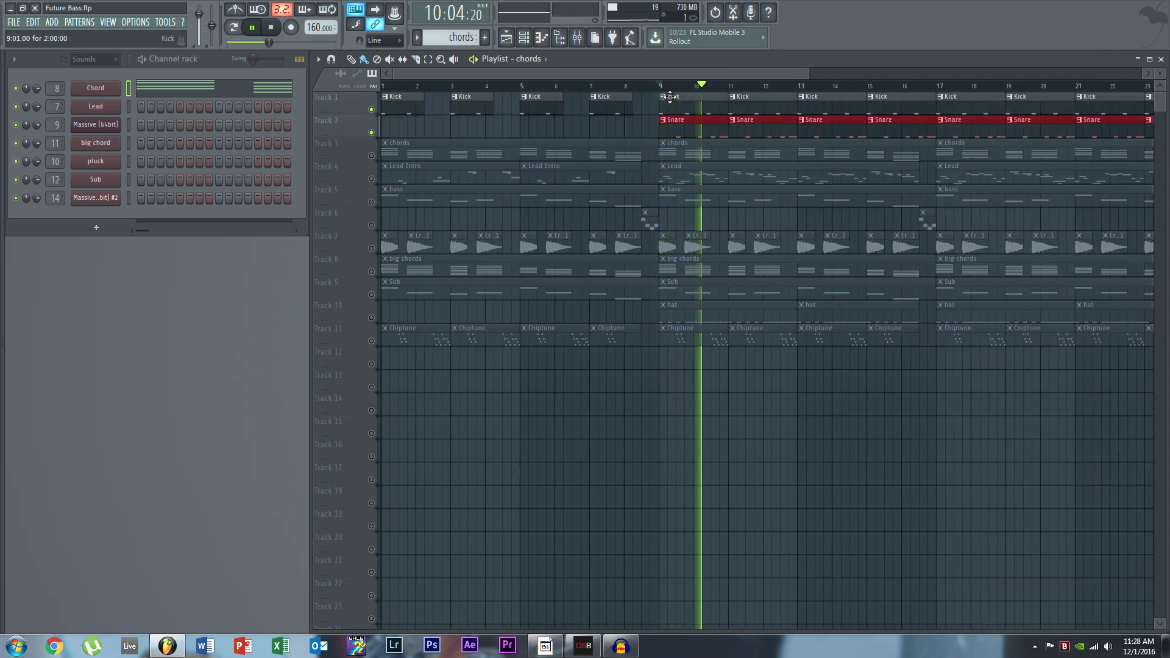
key(space)
click(368, 134)
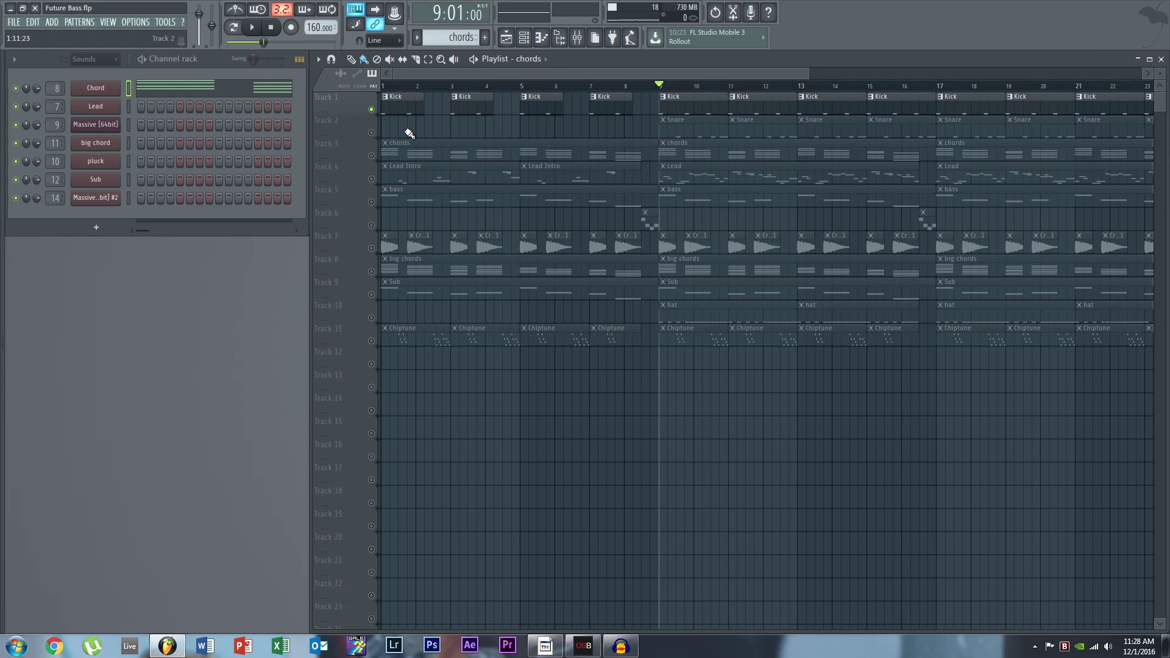
click(395, 87)
key(space)
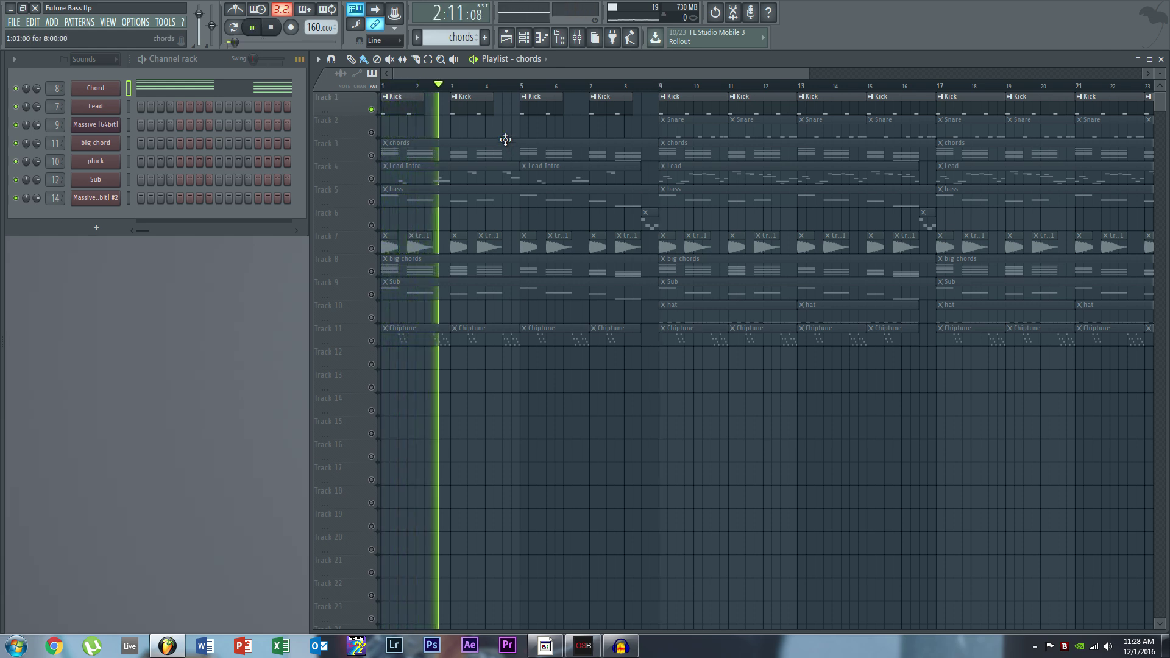
key(space)
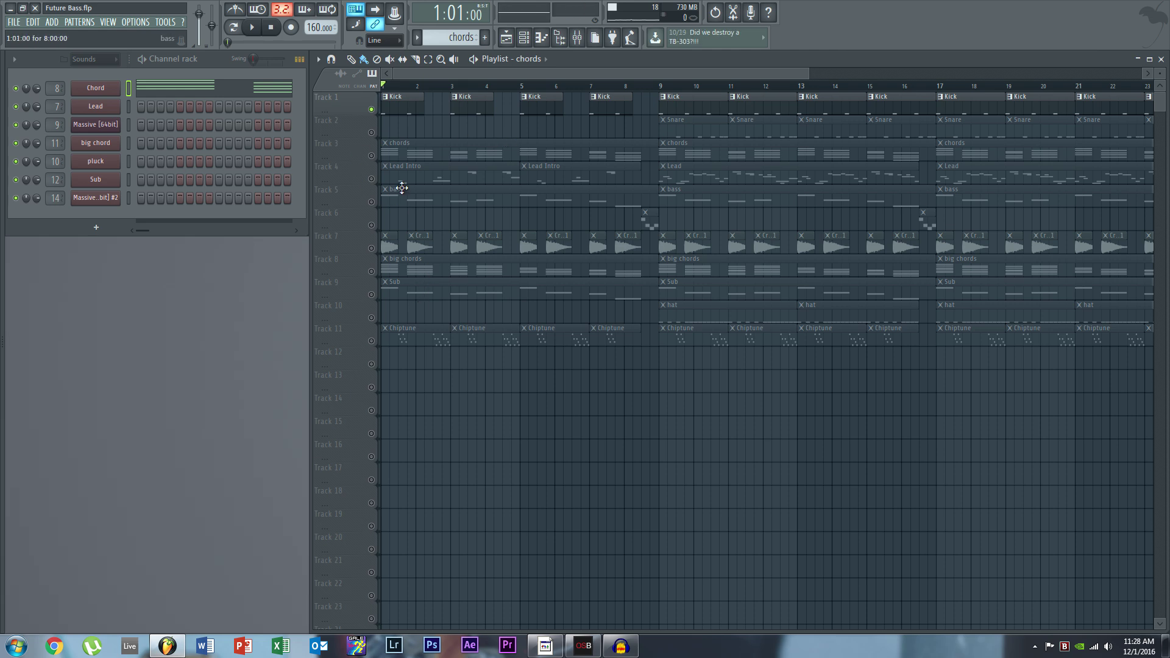
click(393, 151)
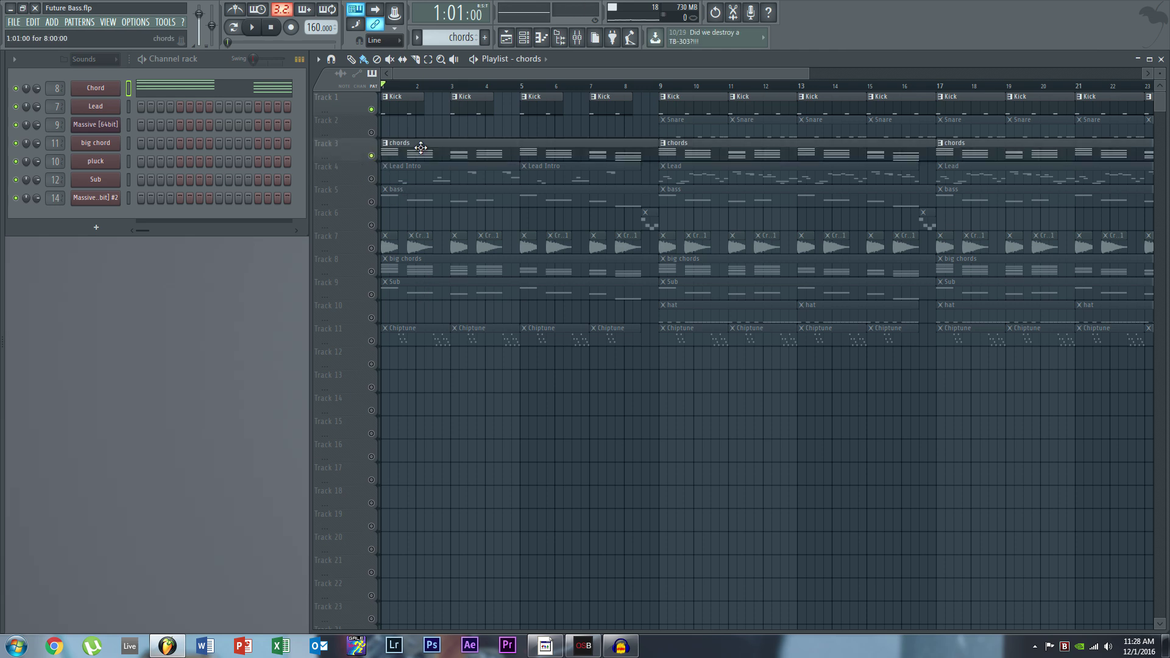
Browse the pattern list, then toggle the chords track's mute off and back on.
click(417, 37)
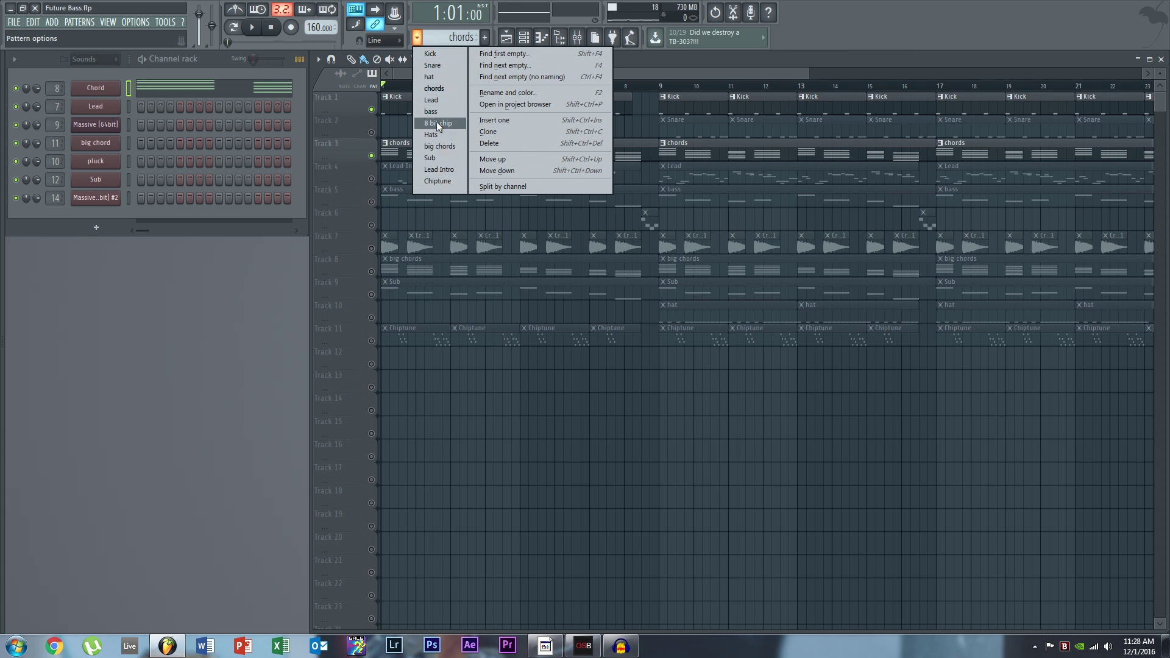
click(371, 156)
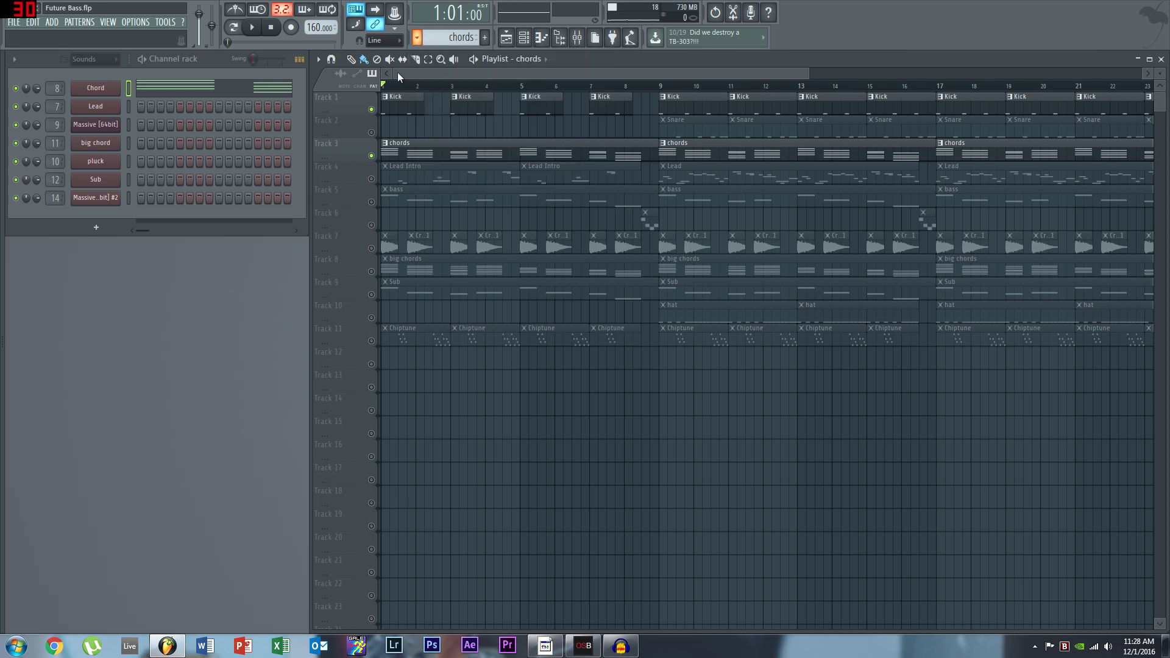
click(371, 155)
click(371, 155)
Check the Lead Intro notes in the piano roll, then mute Track 4's lead.
double_click(384, 178)
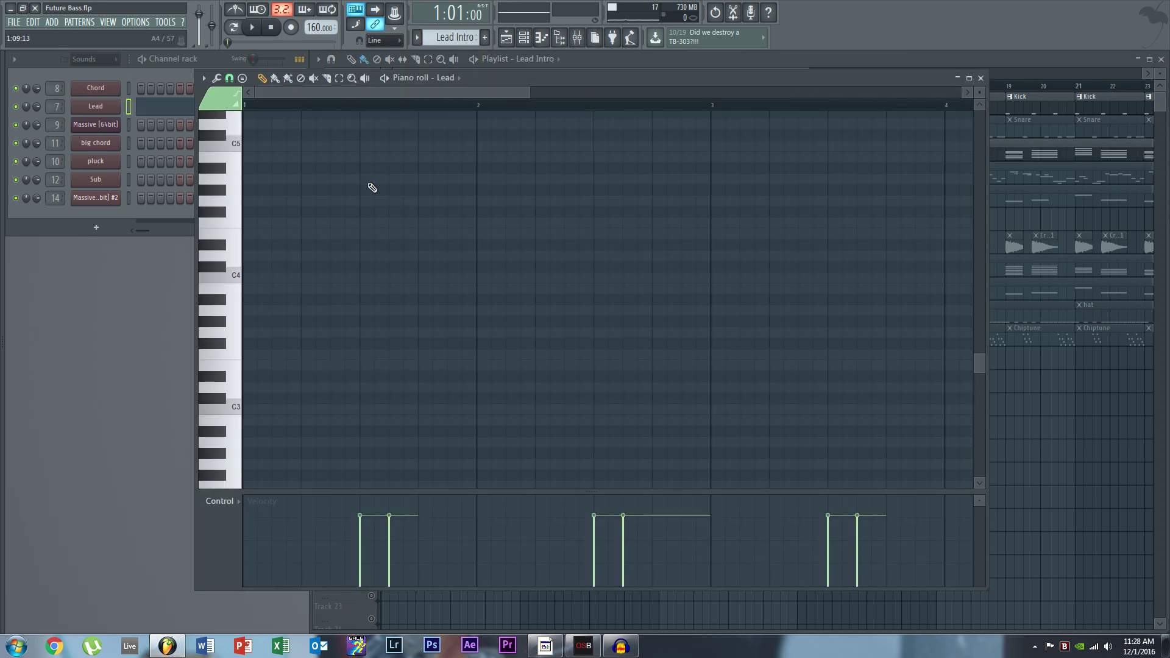
click(981, 78)
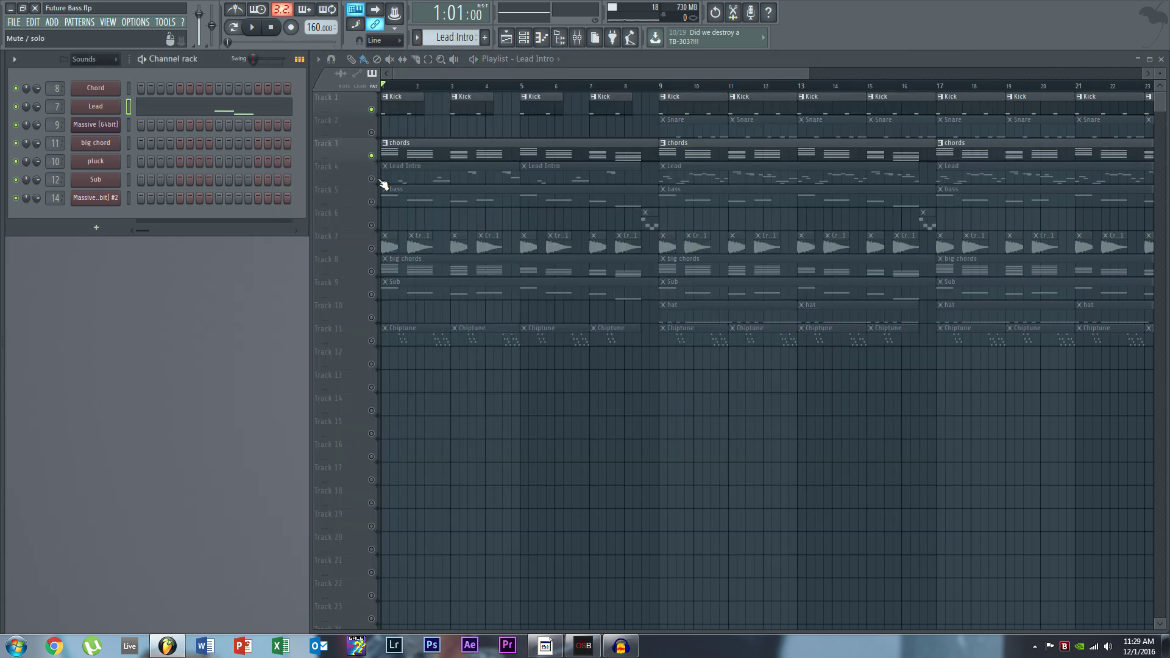
click(371, 178)
click(371, 179)
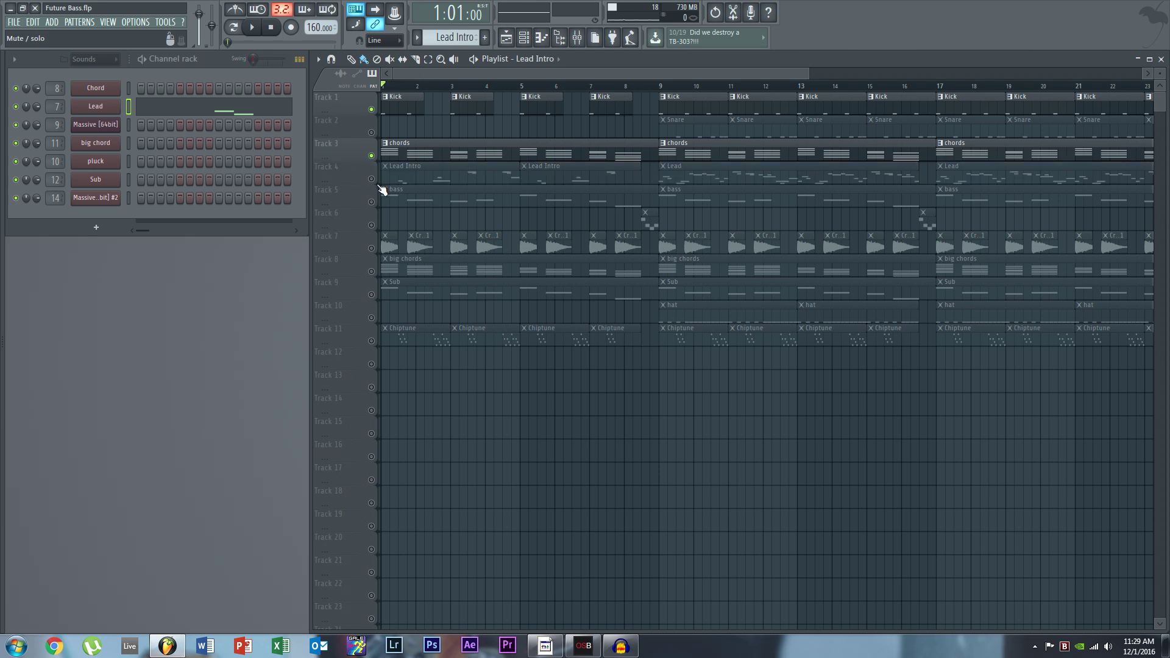
click(416, 37)
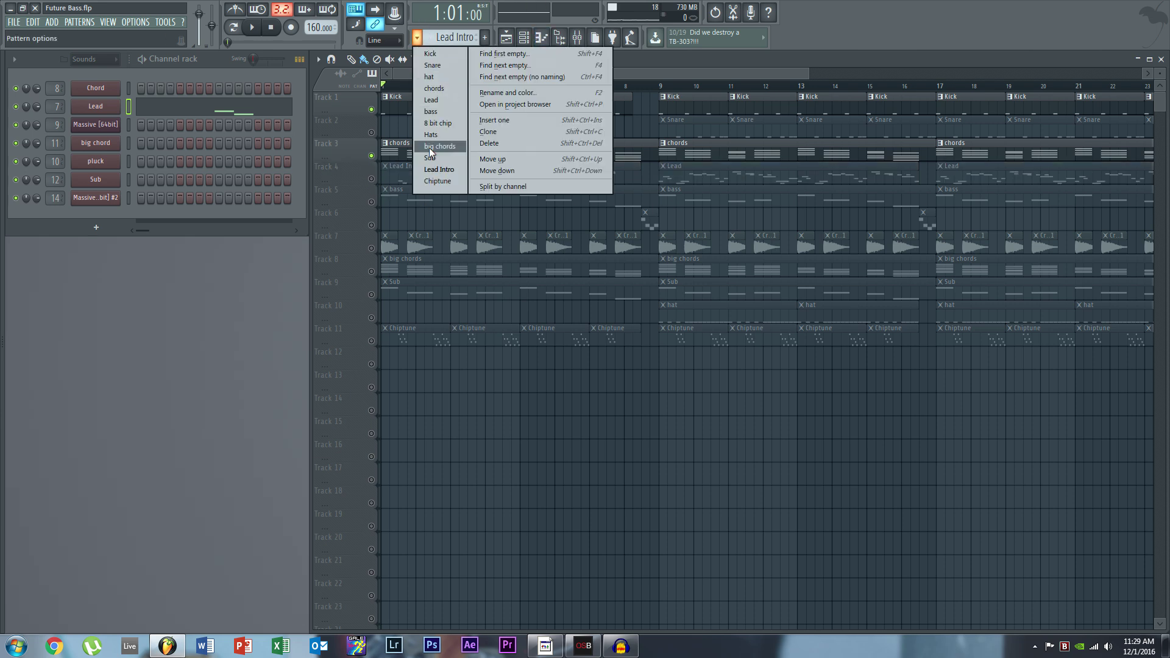
click(415, 34)
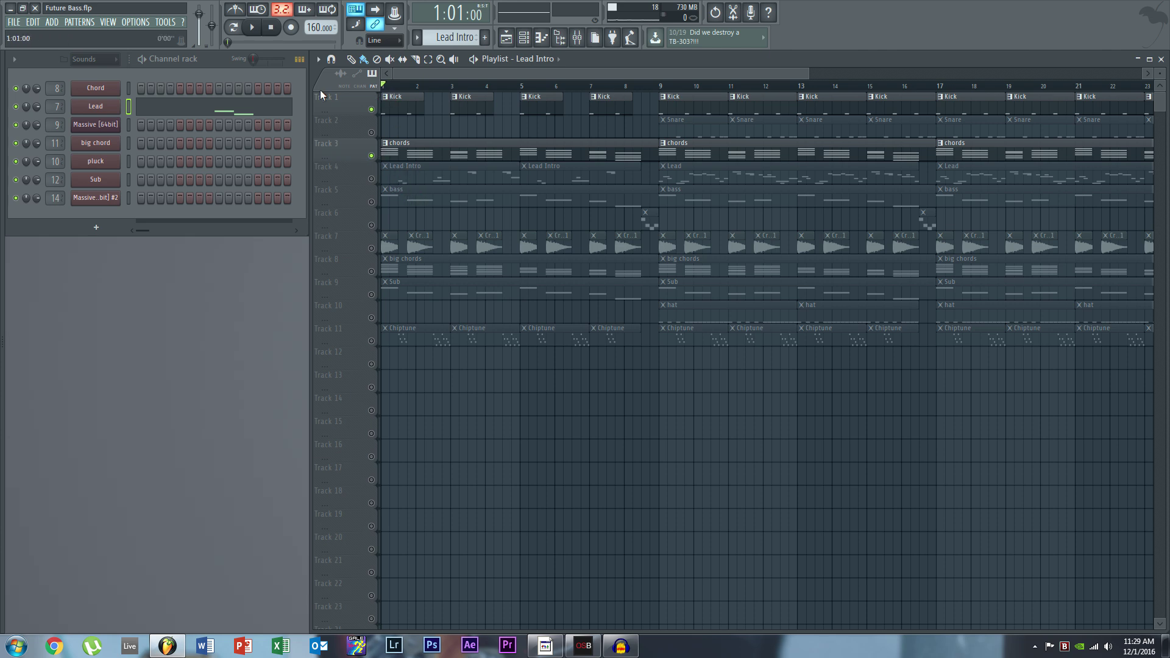
Open the chords pattern in the Piano roll and fit the whole pattern into view.
double_click(393, 146)
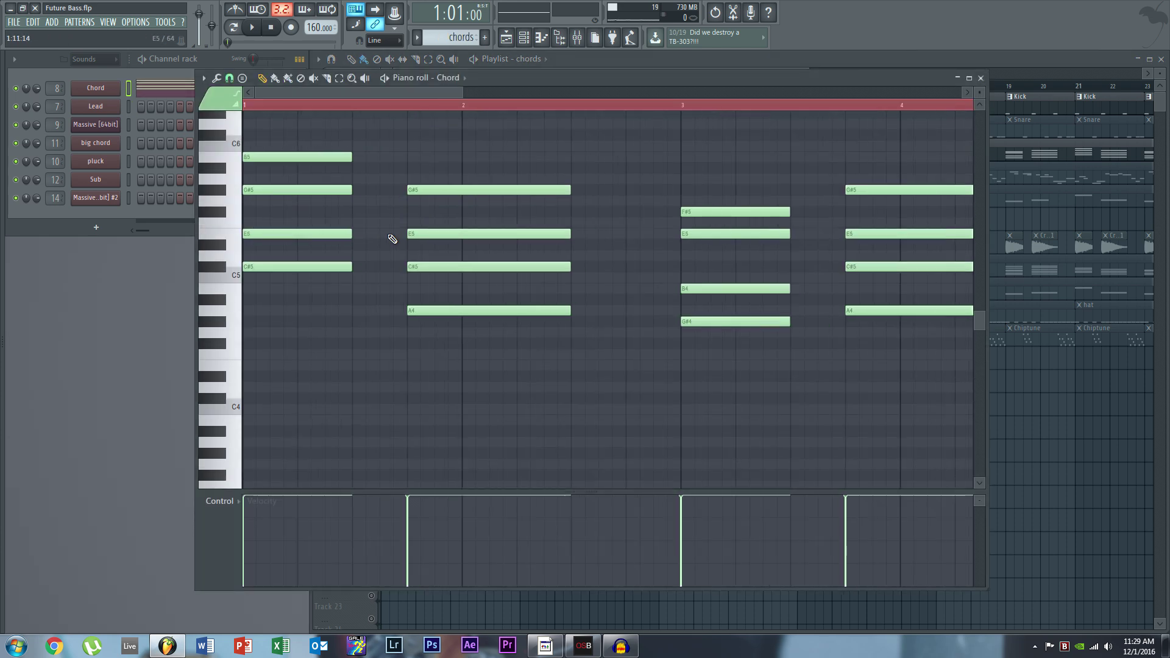
click(279, 108)
scroll(371, 217, down, 3)
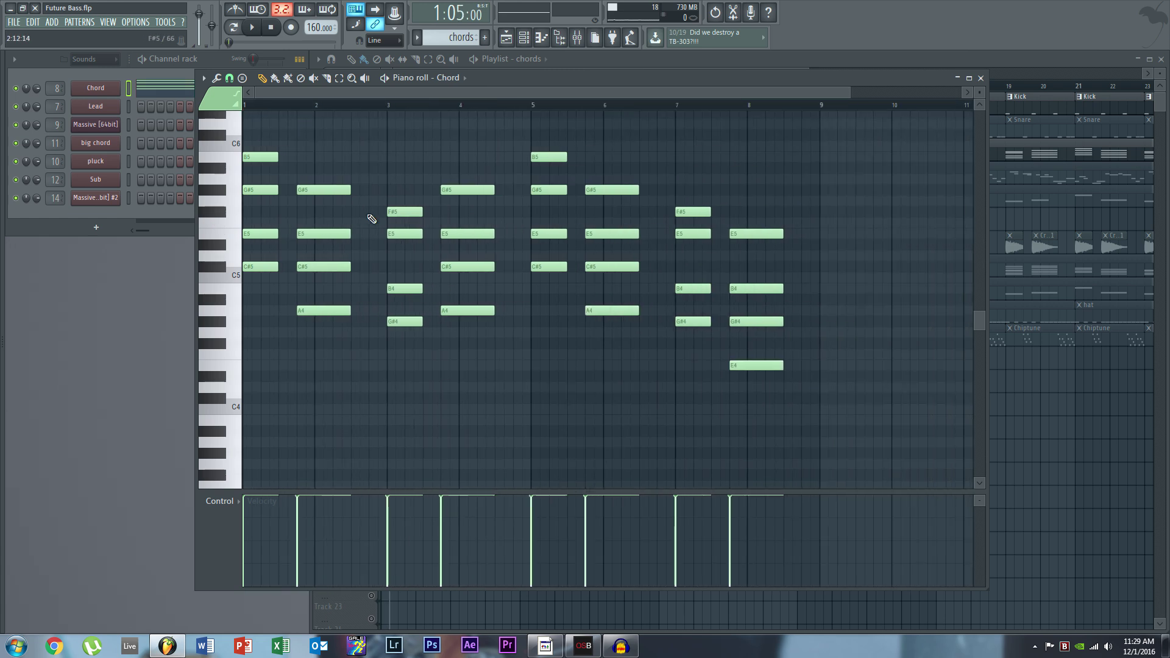
scroll(371, 217, up, 3)
scroll(366, 182, left, 1)
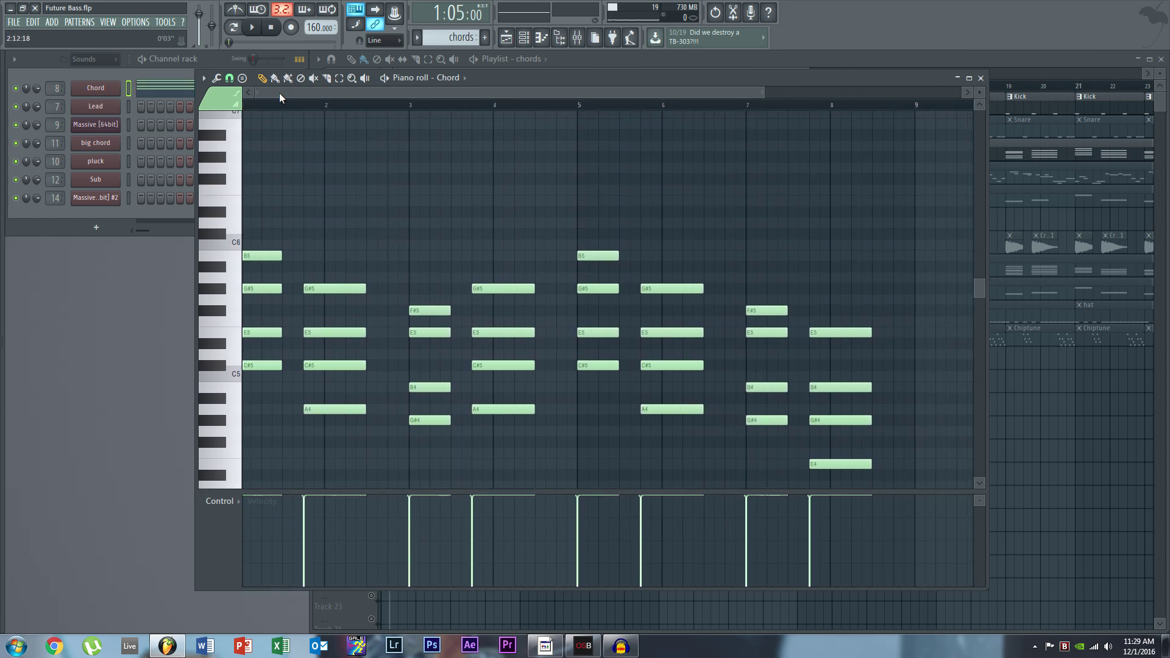
scroll(358, 217, down, 2)
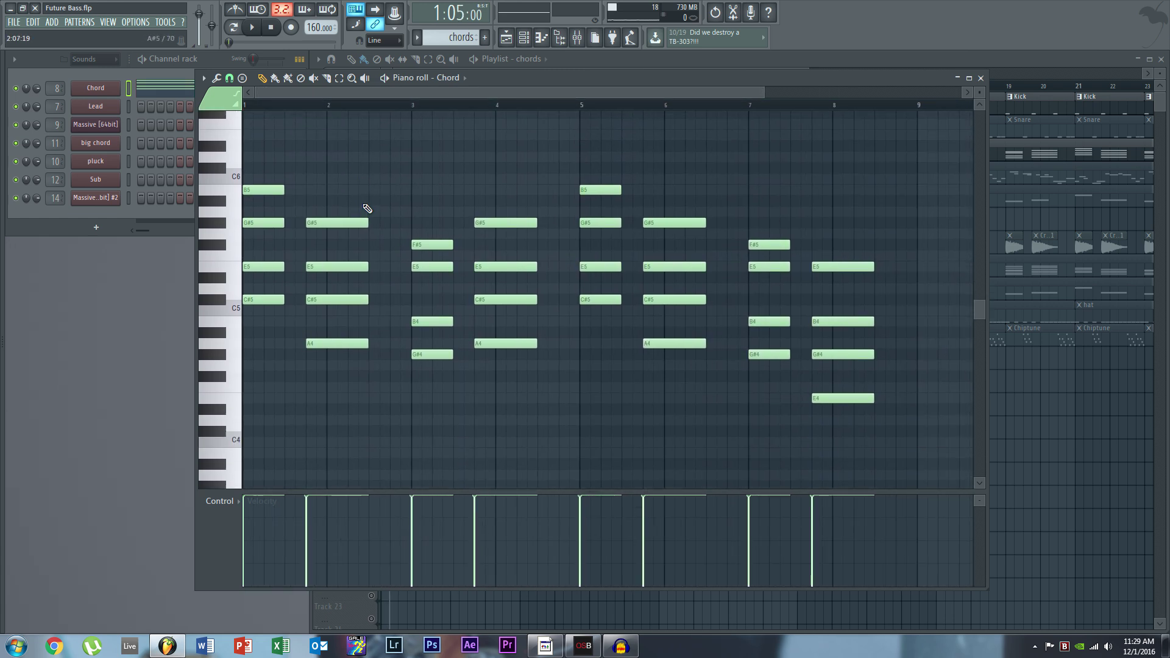
scroll(360, 213, up, 1)
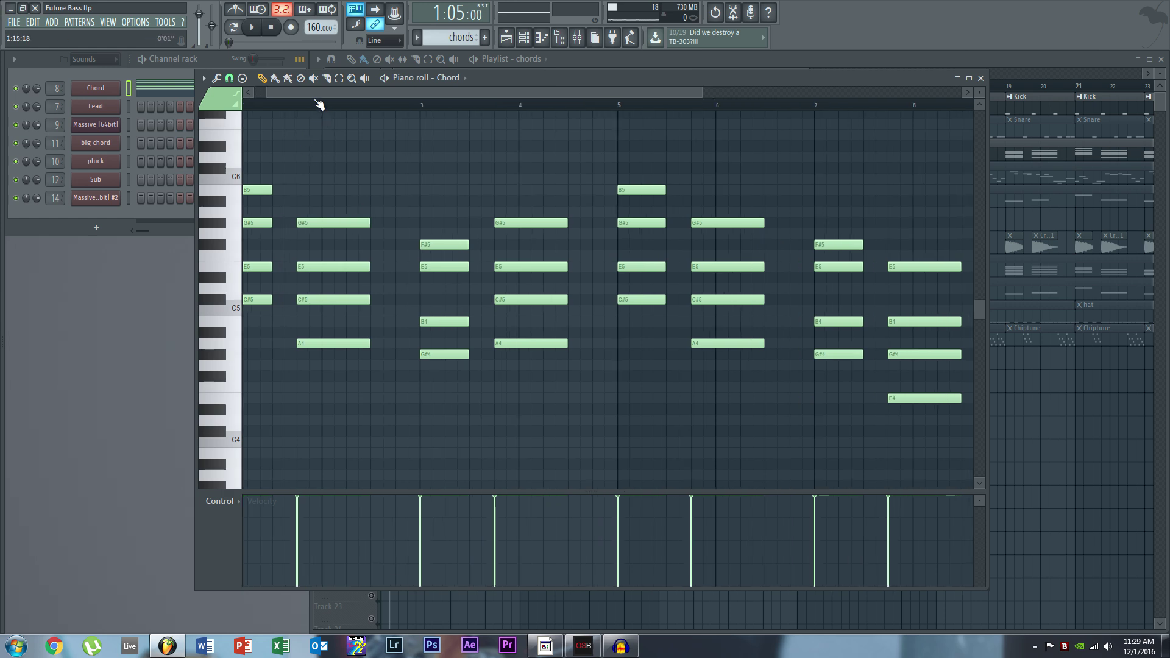
scroll(307, 152, left, 1)
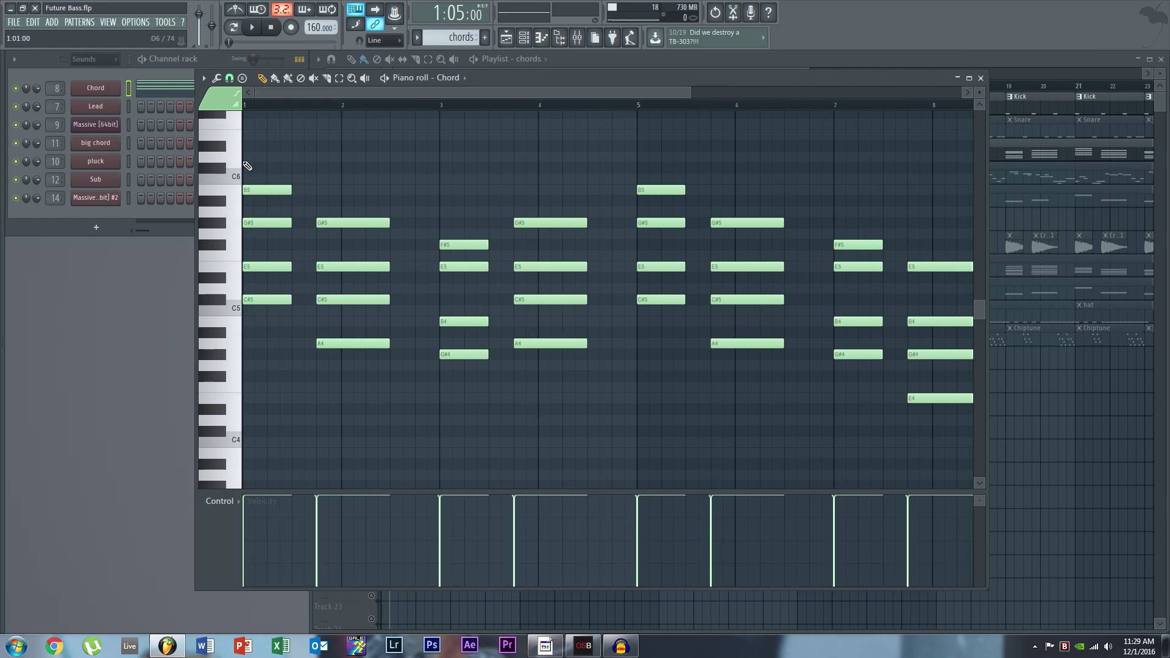
Audition the first chord's G#5, E5 and C#5 notes, comparing pitches from B5 down to C#5.
click(256, 190)
click(256, 223)
click(252, 266)
click(255, 299)
click(236, 196)
click(232, 210)
click(227, 269)
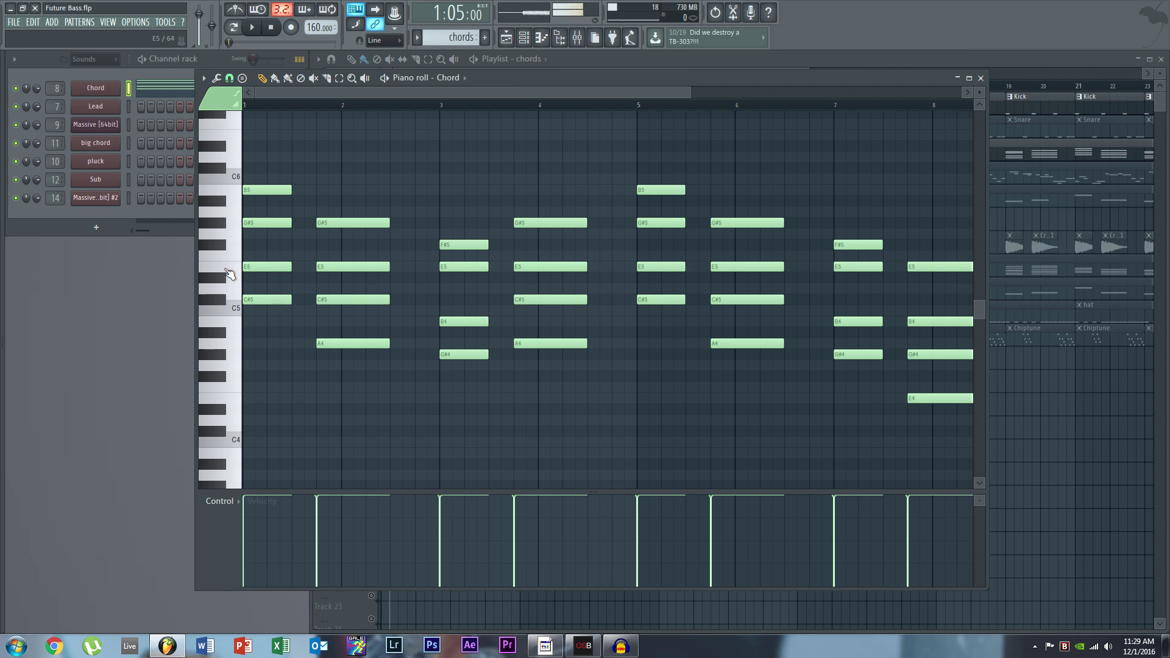
click(224, 305)
Play the first chord with and without C#5 twice, ending with C#5 restored.
right_click(268, 300)
key(space)
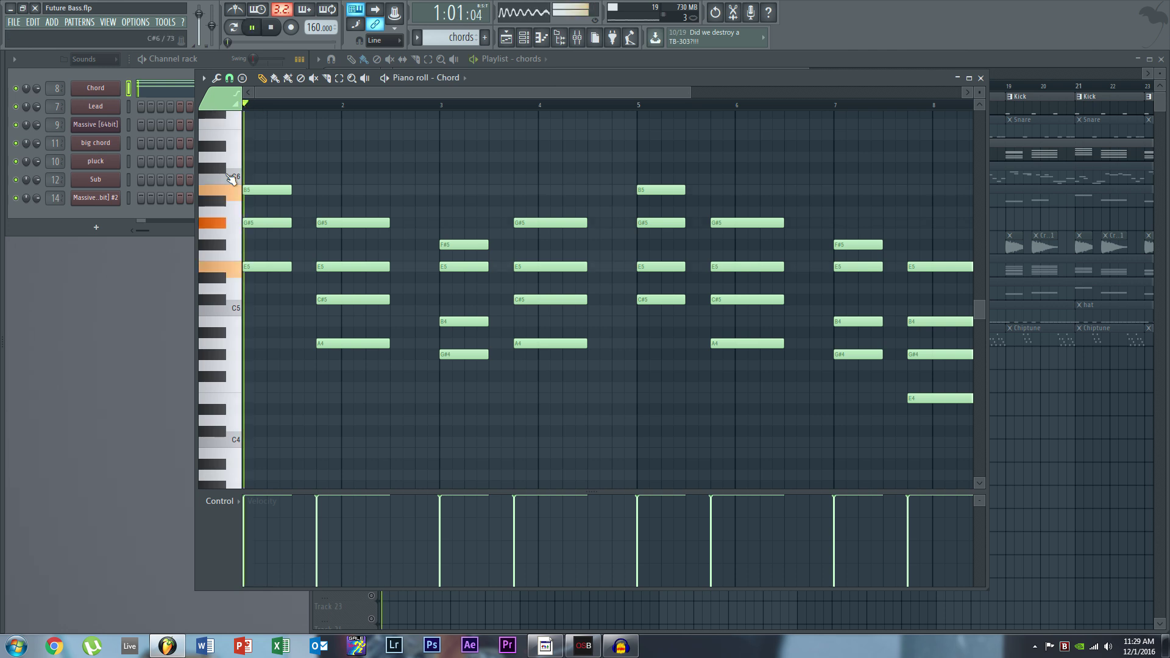
key(space)
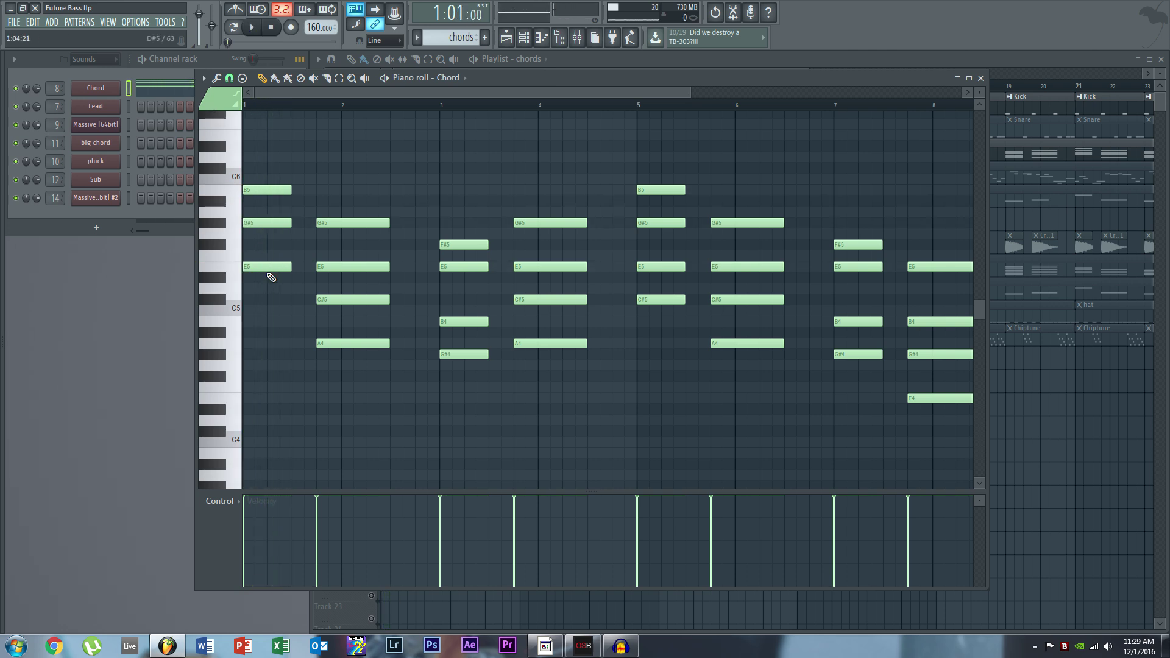
click(281, 299)
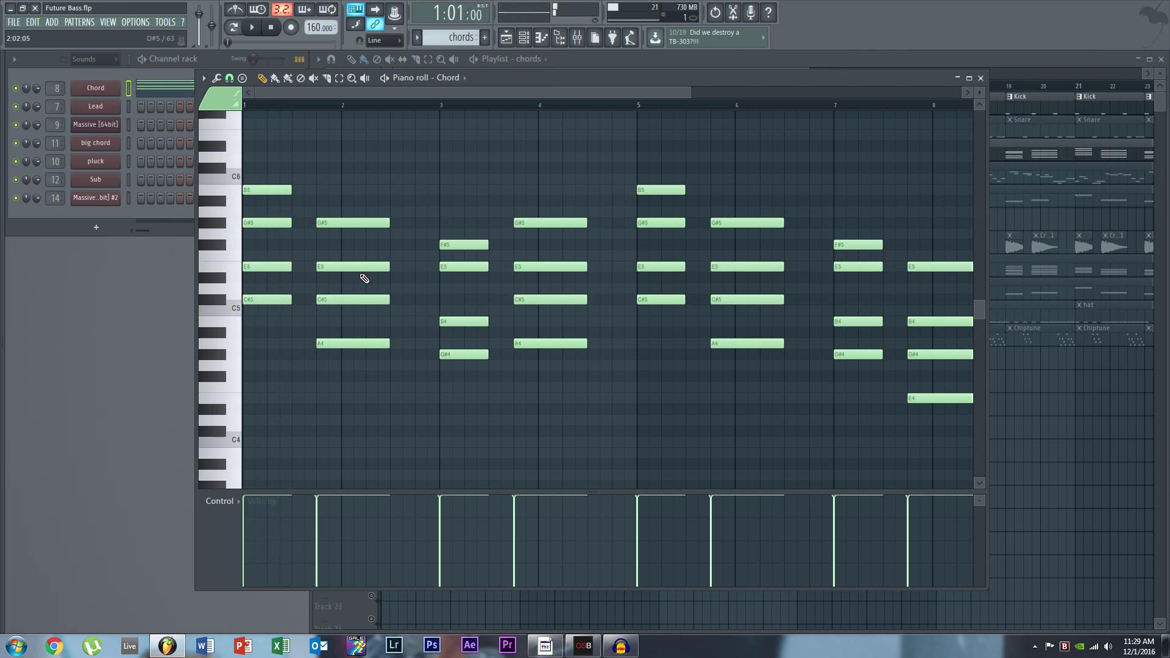
key(space)
key(space)
right_click(274, 300)
key(space)
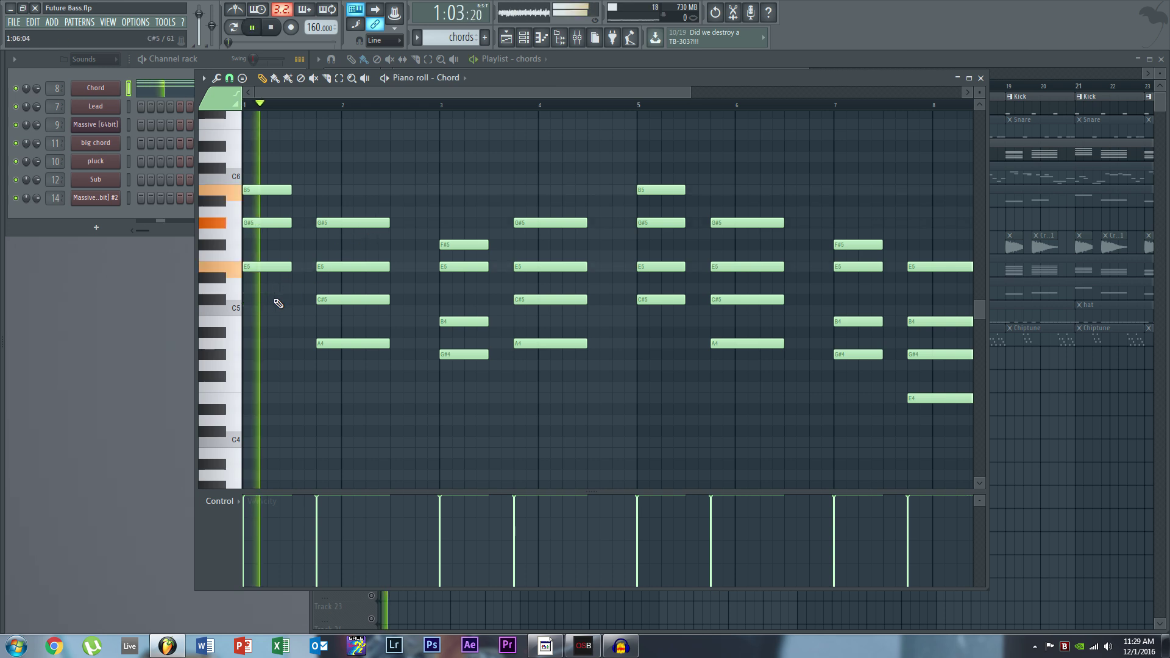
key(space)
click(251, 300)
key(space)
key(space)
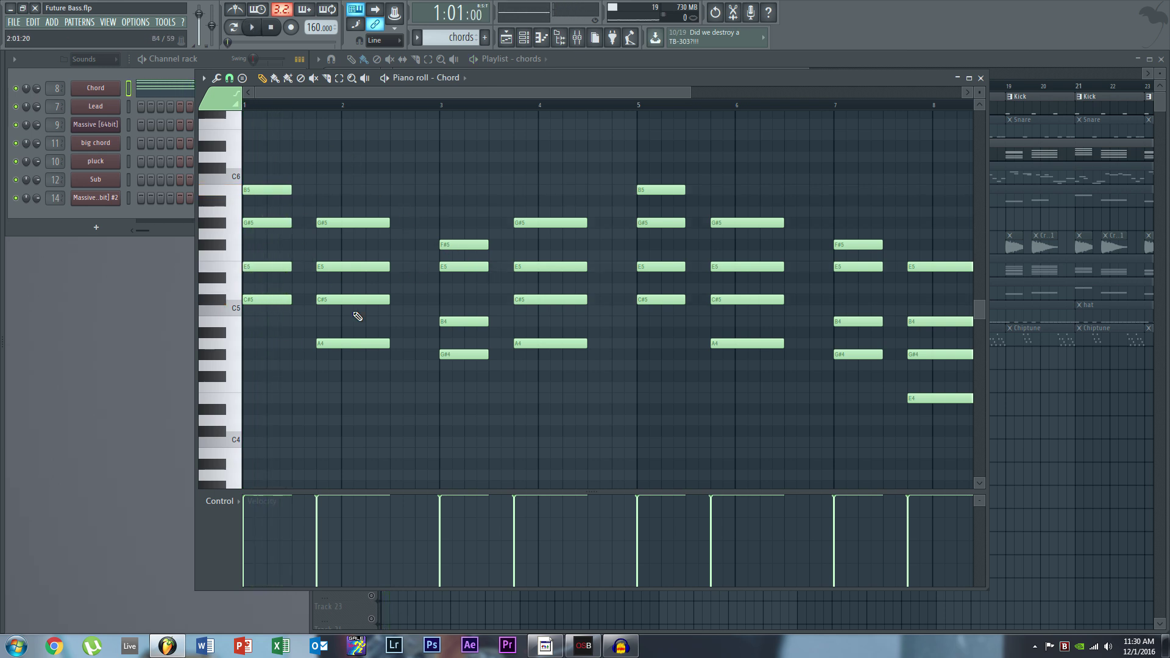
Play the chord pattern from bar 1, then close the Piano roll.
drag(606, 92, 750, 116)
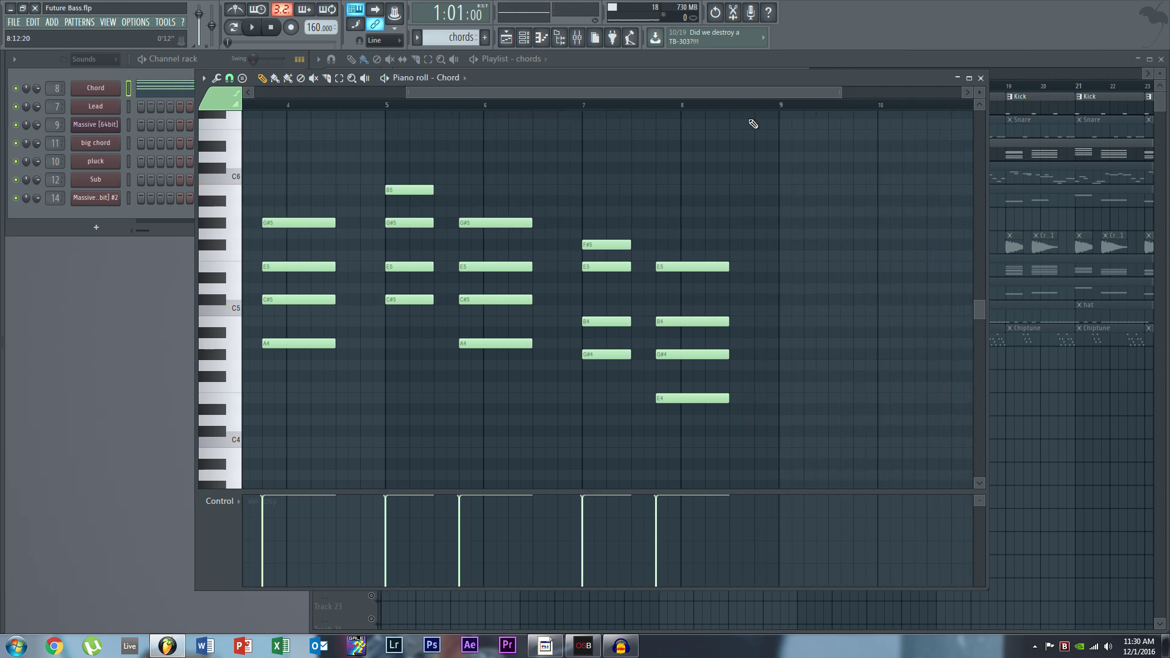
drag(468, 95, 305, 93)
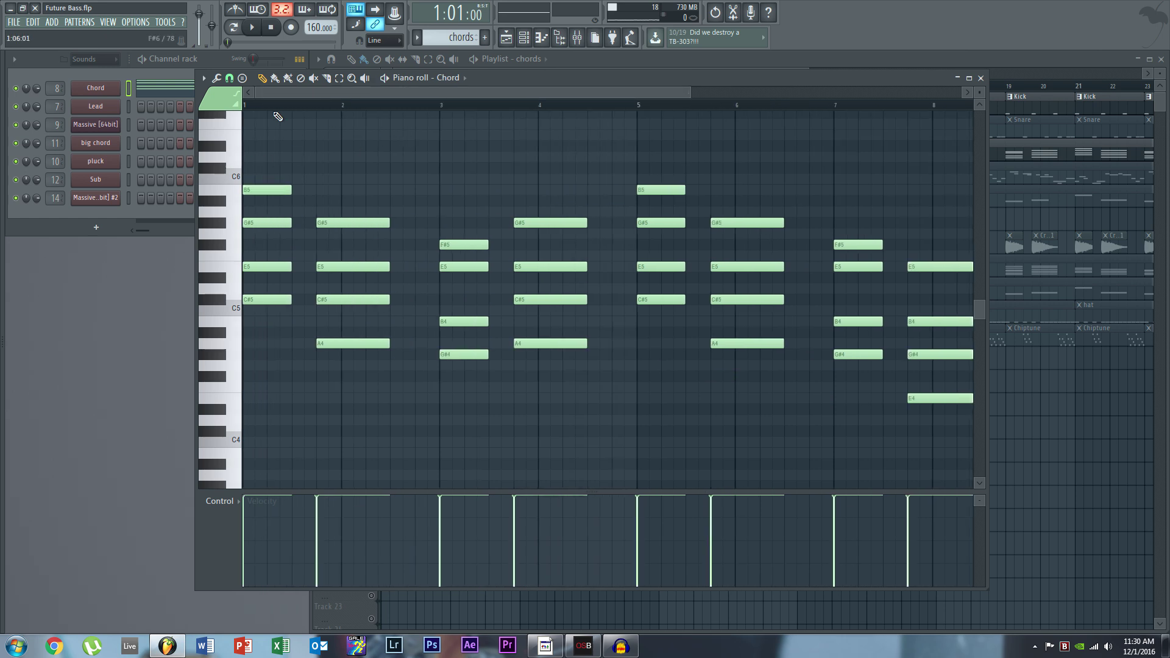
key(space)
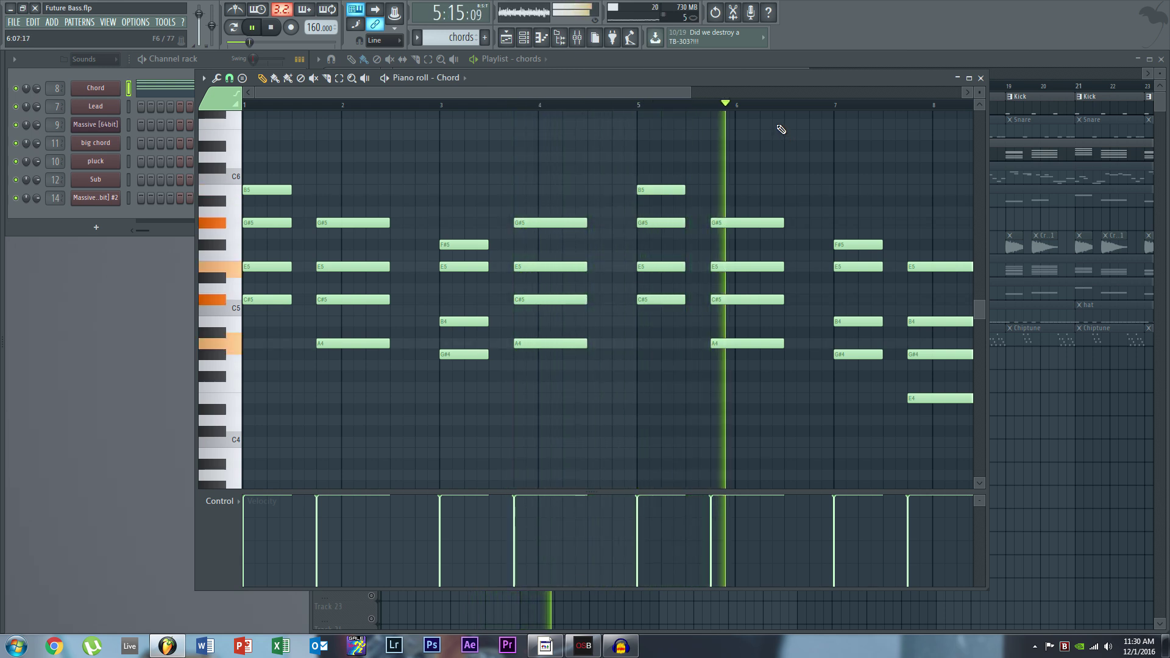
key(space)
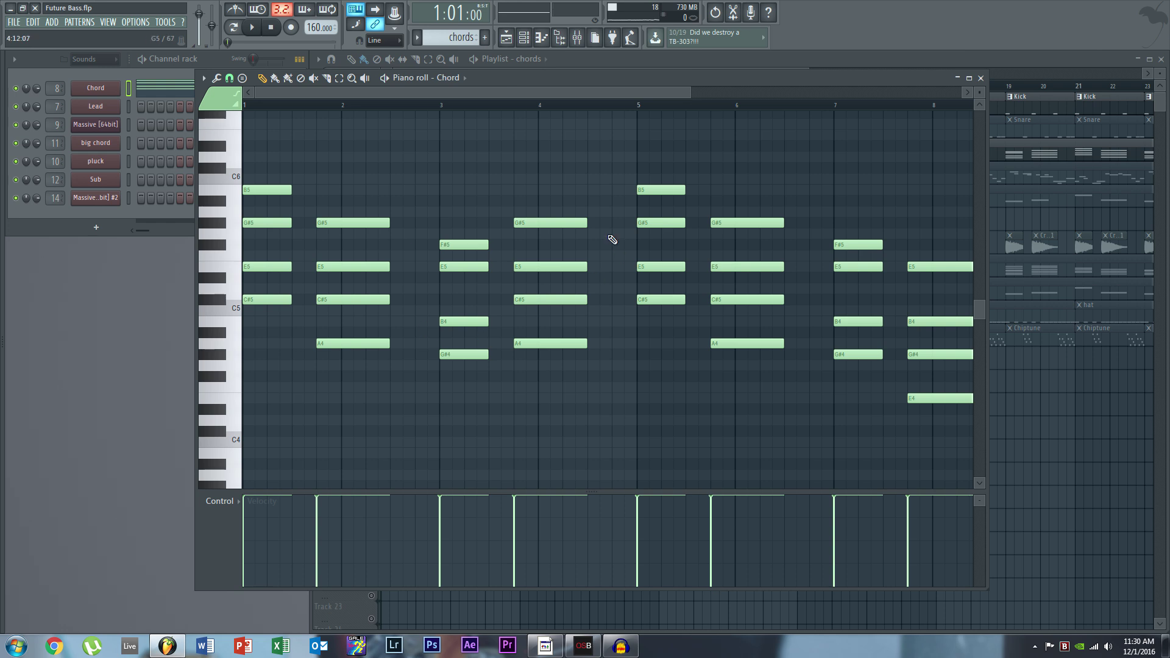
click(980, 78)
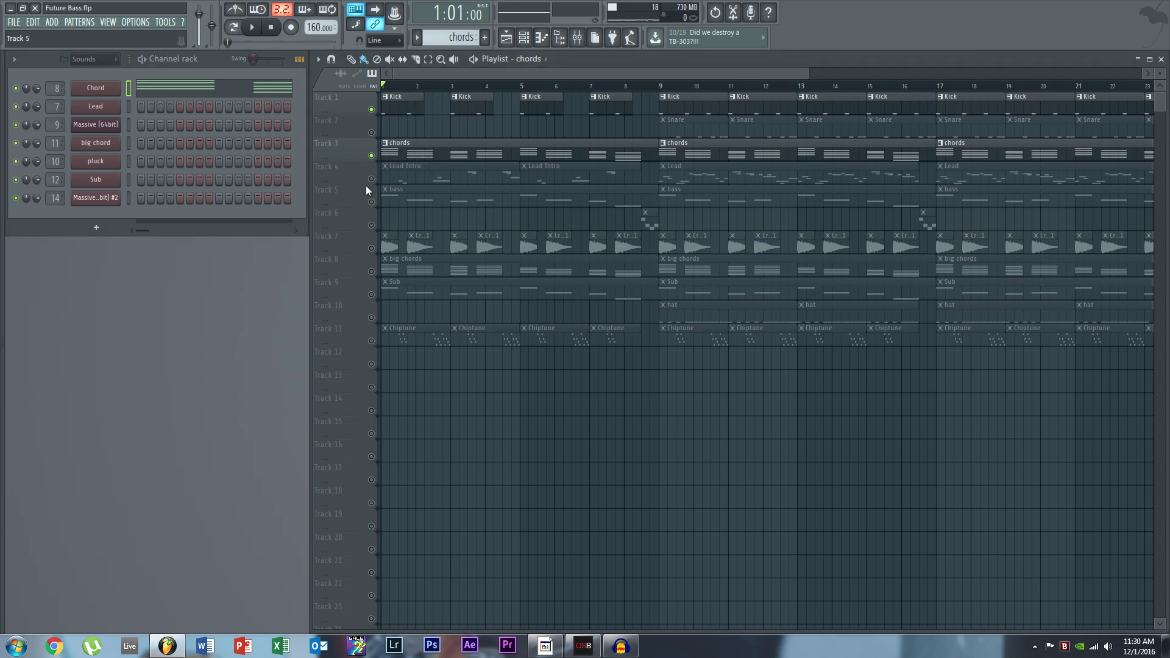
click(378, 250)
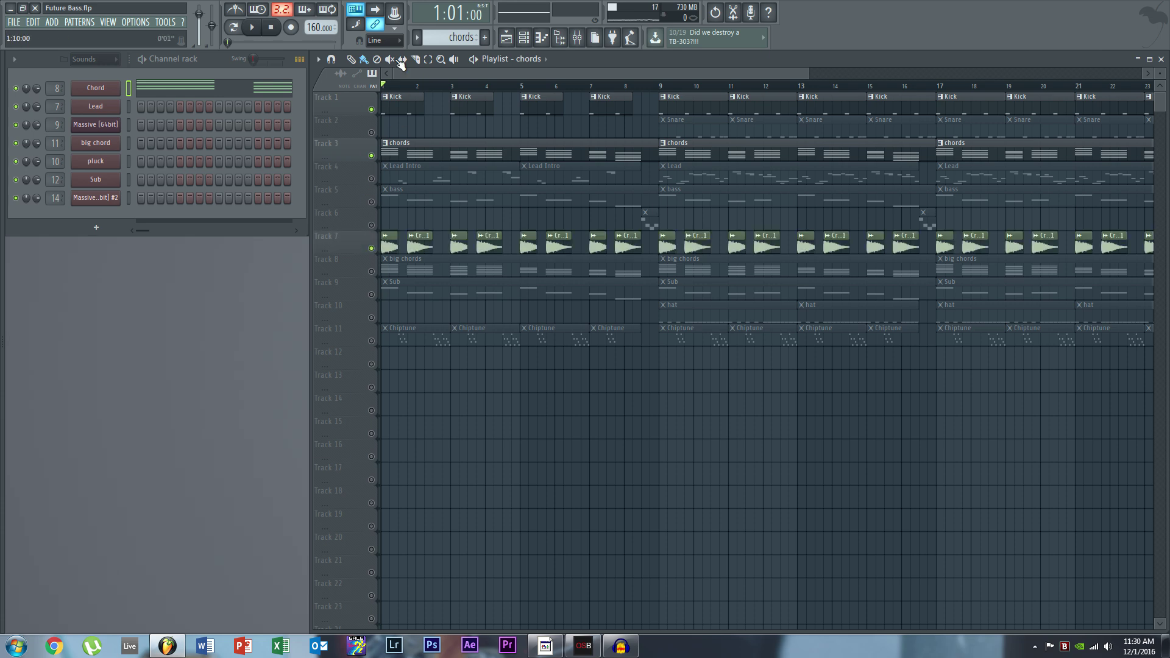
key(space)
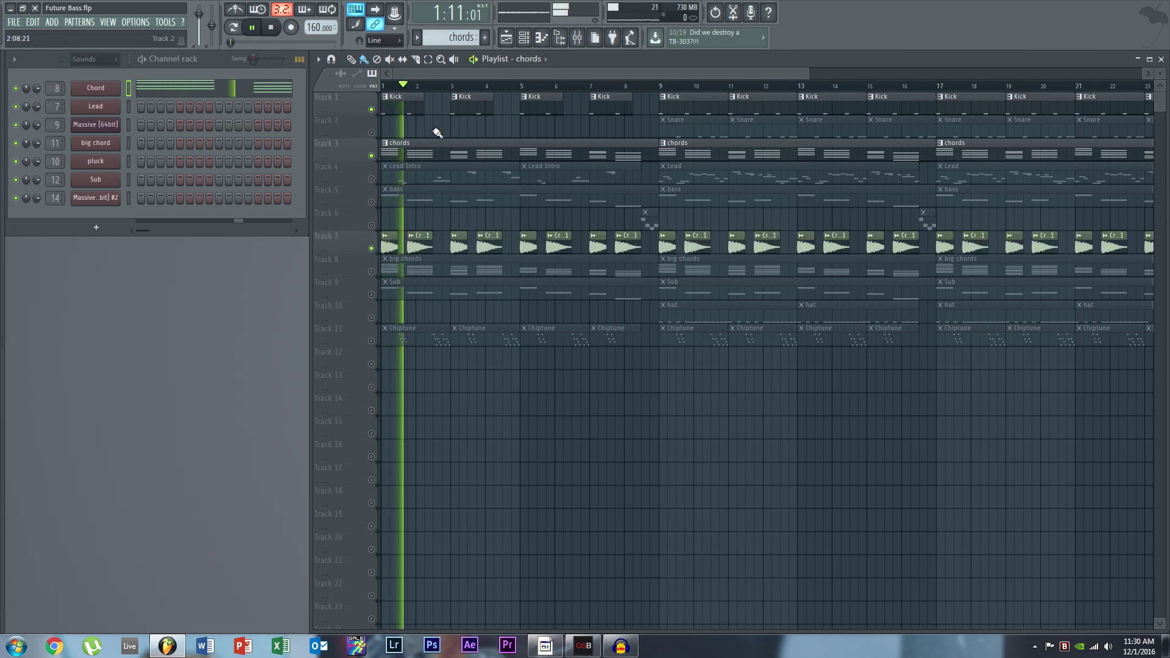
key(space)
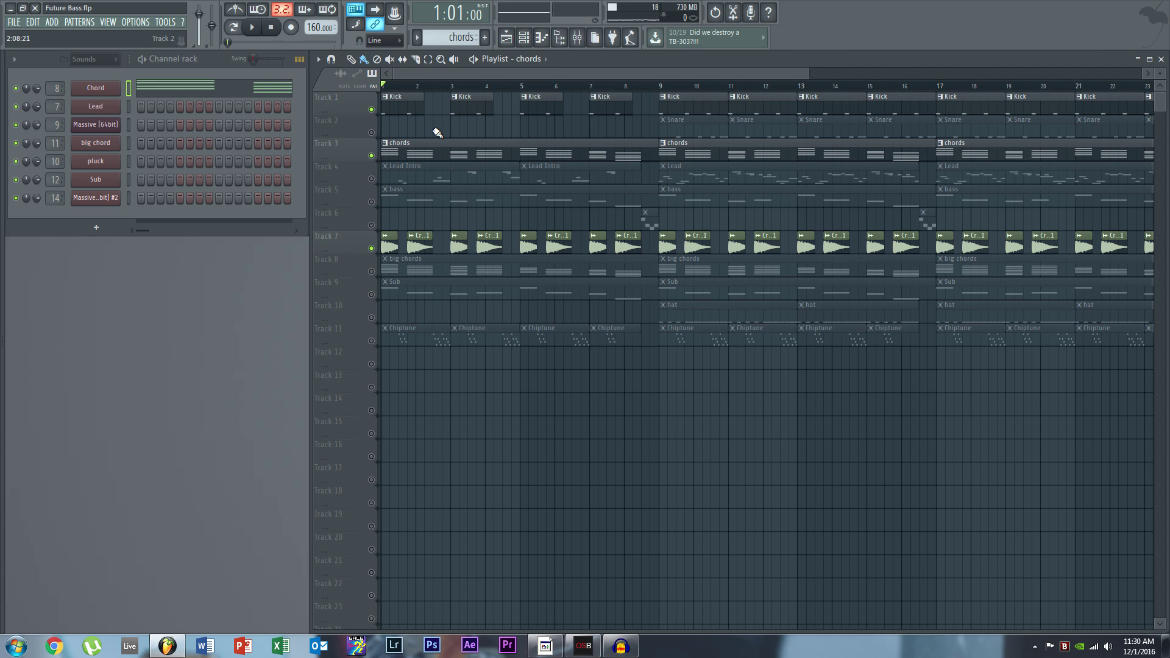
click(114, 89)
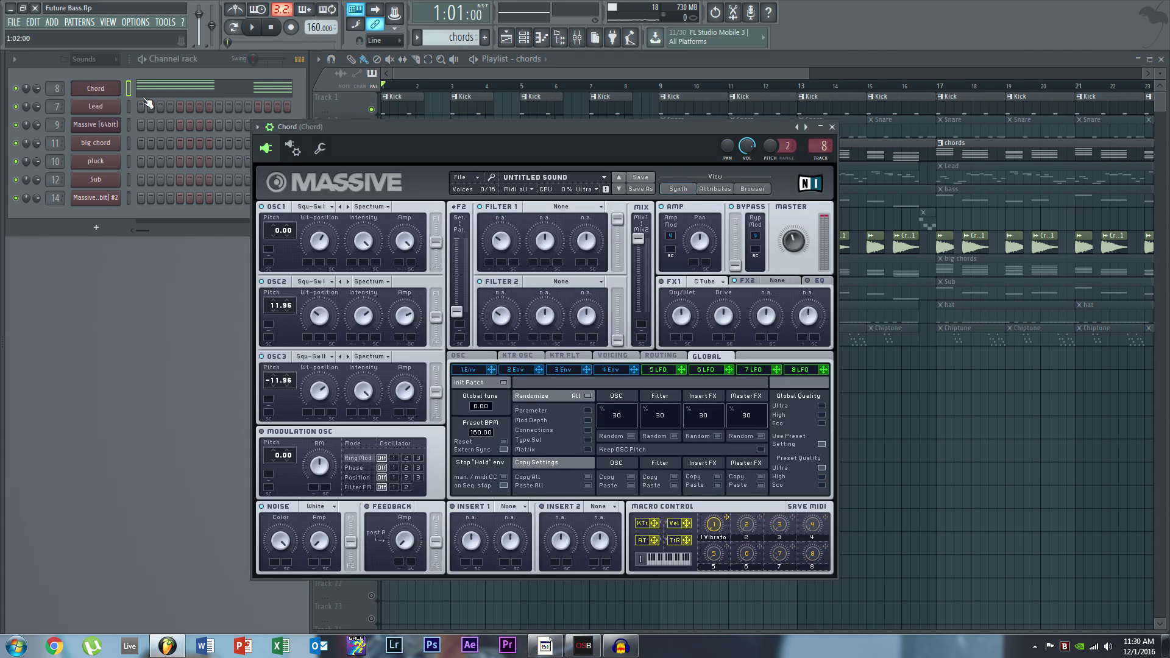
drag(433, 126, 459, 102)
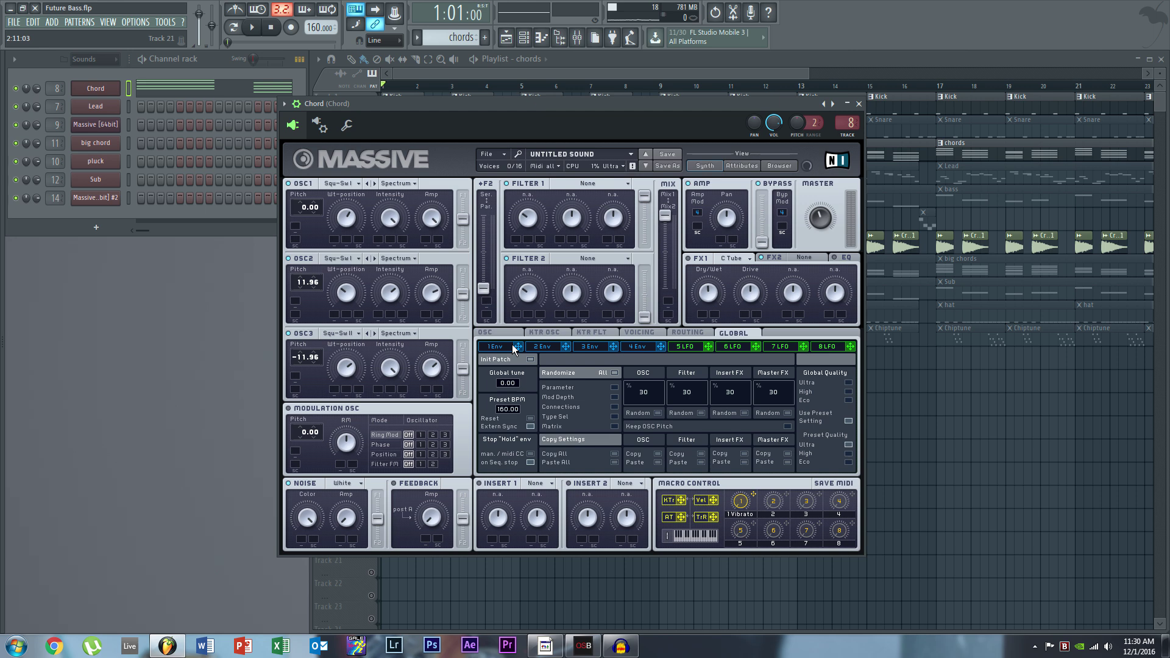
click(577, 40)
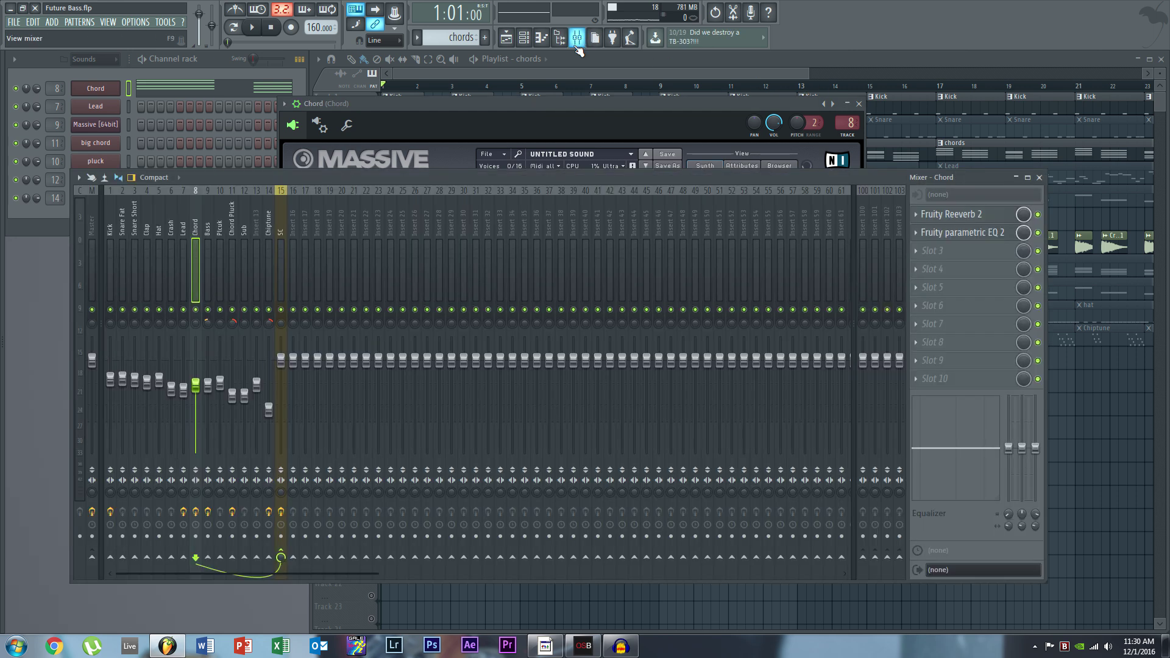
click(576, 40)
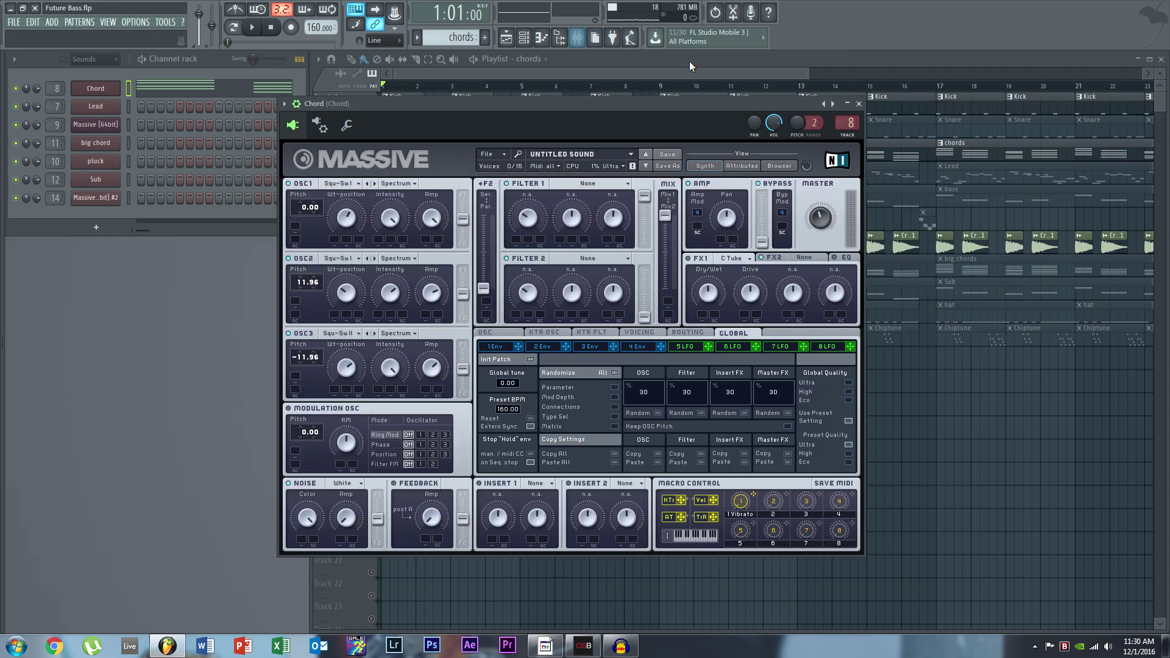
click(860, 104)
right_click(99, 91)
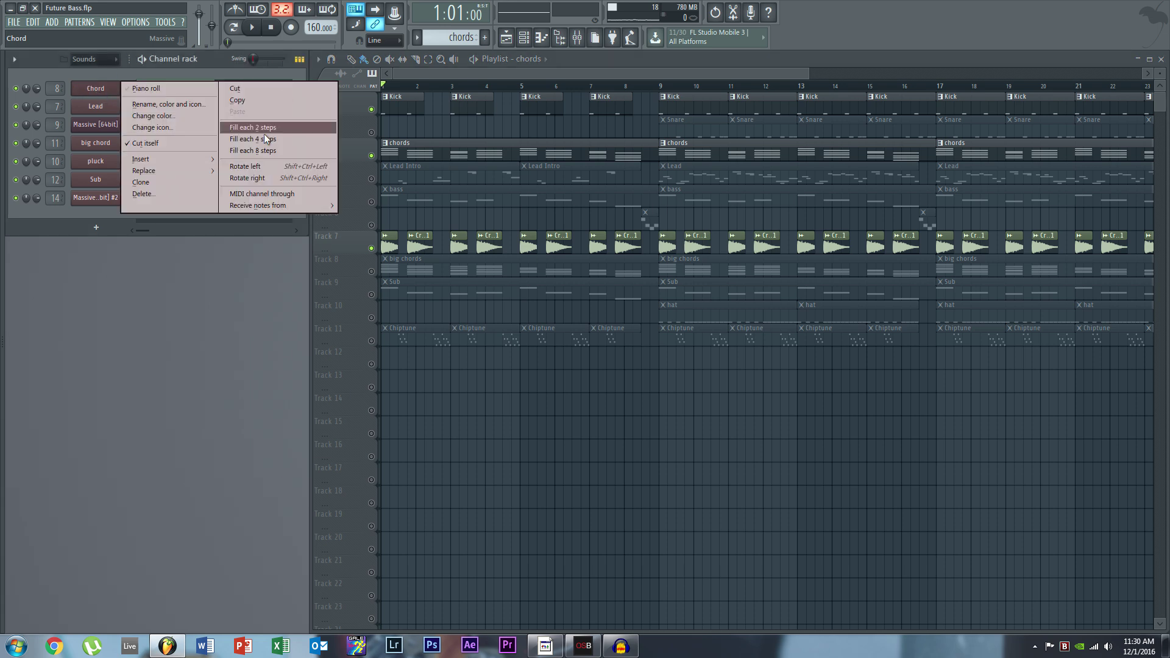
click(190, 294)
Play the arrangement, then solo Track 5's bass clips and listen to them alone.
key(alt+F8)
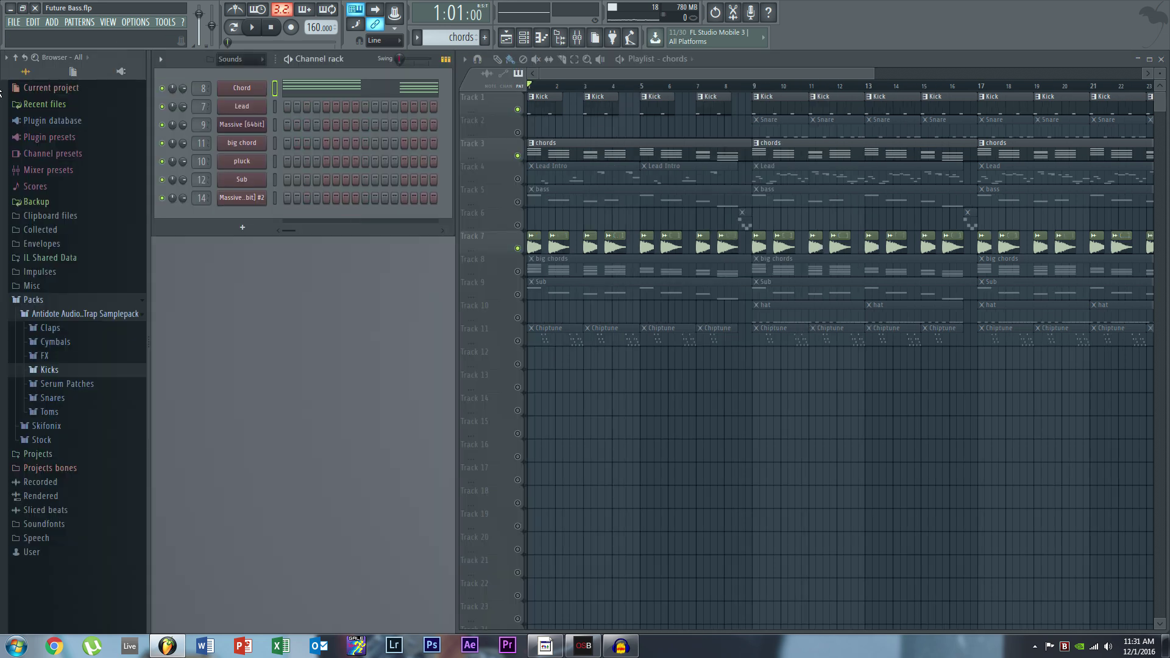
key(alt+F8)
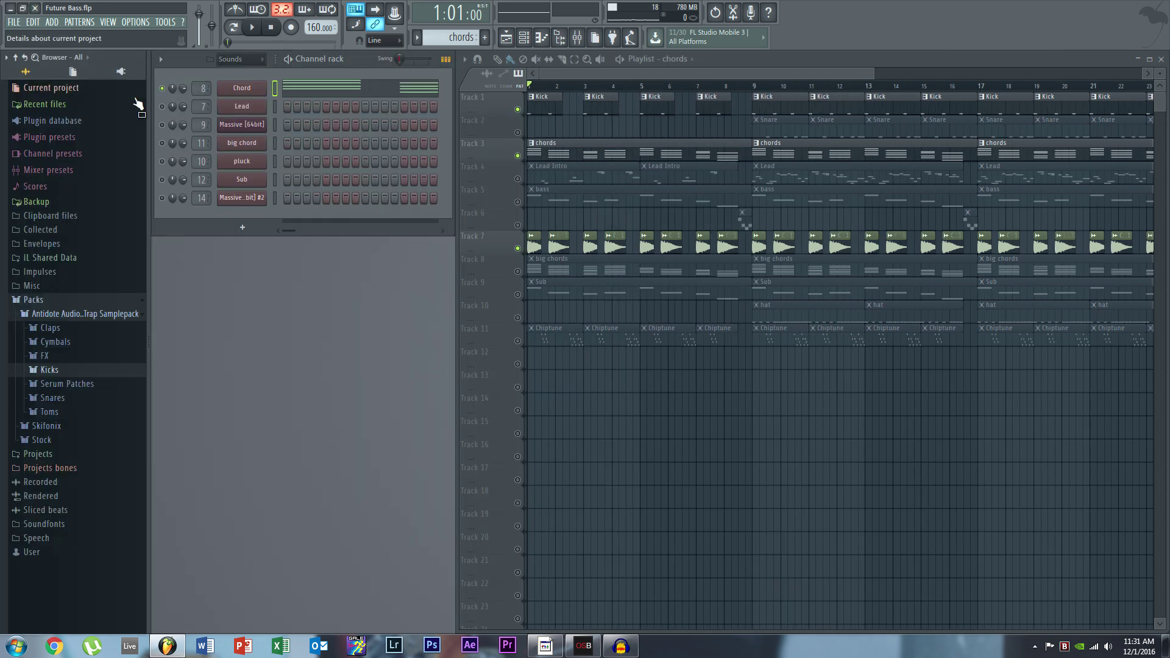
key(space)
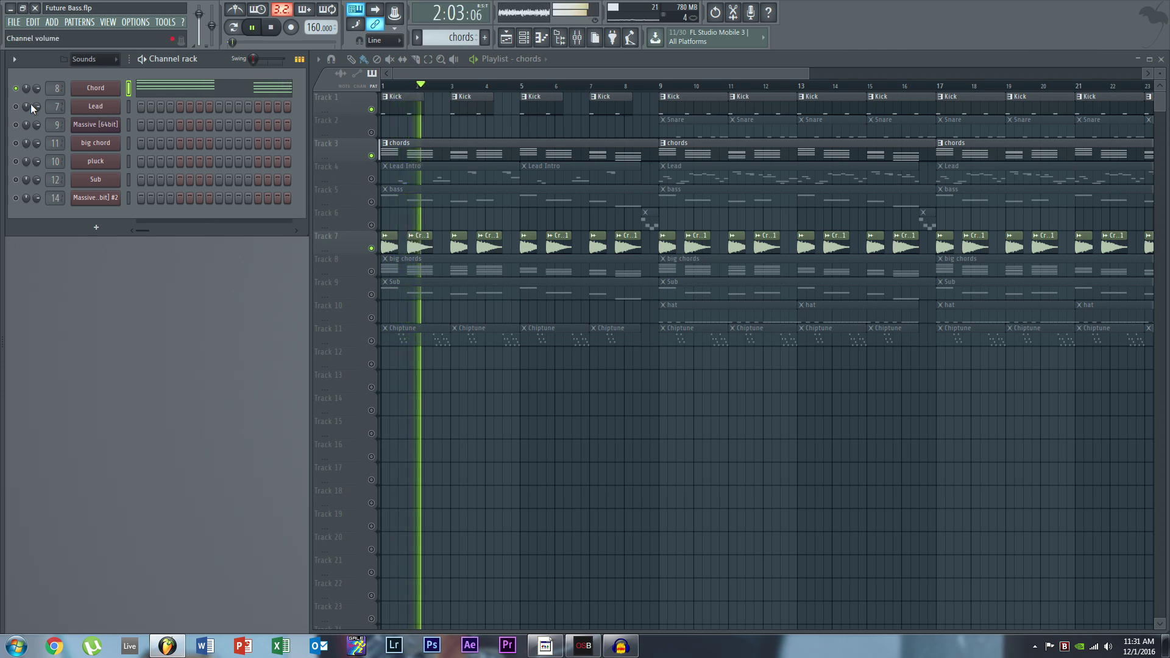
key(space)
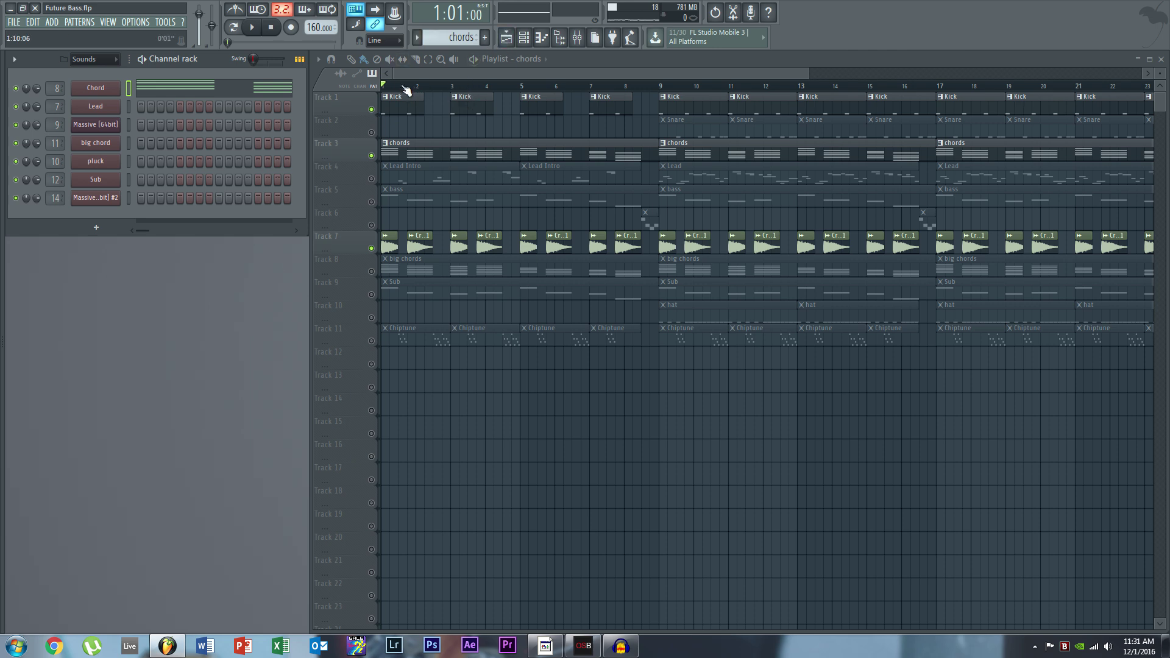
key(space)
click(391, 206)
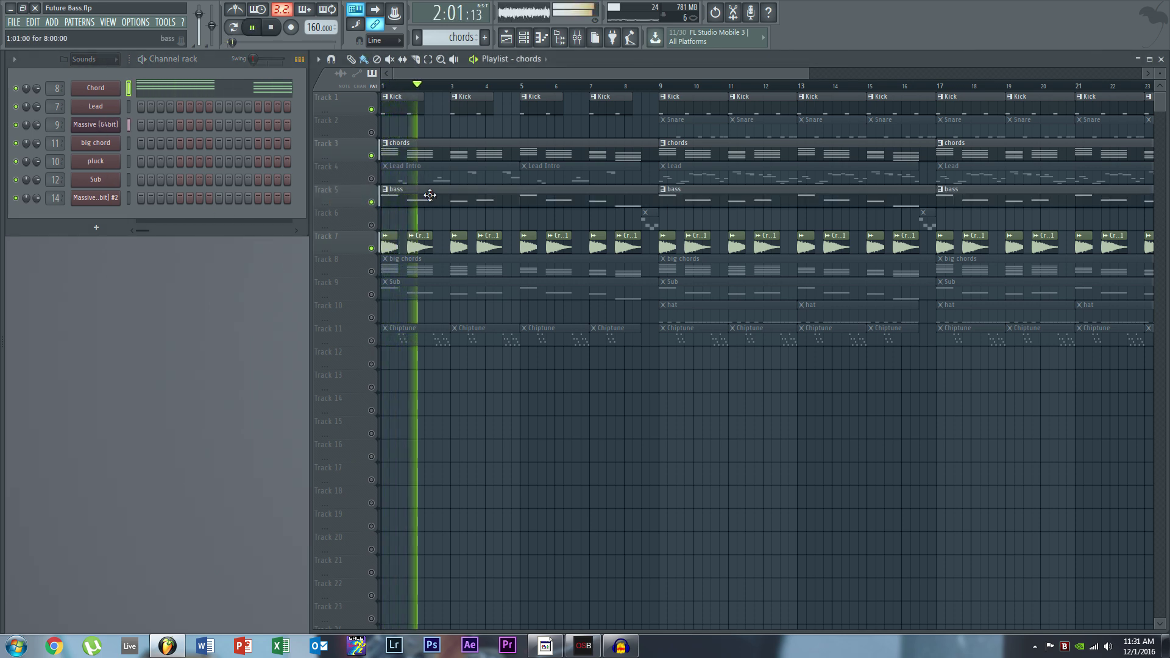
key(space)
right_click(371, 201)
key(space)
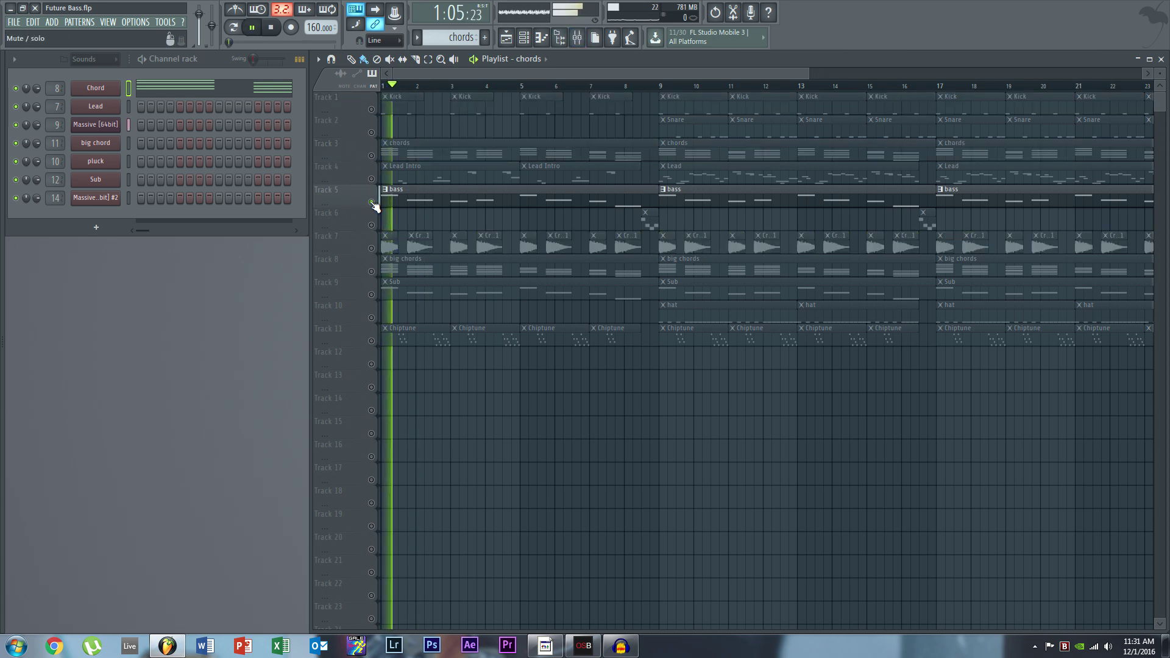
key(space)
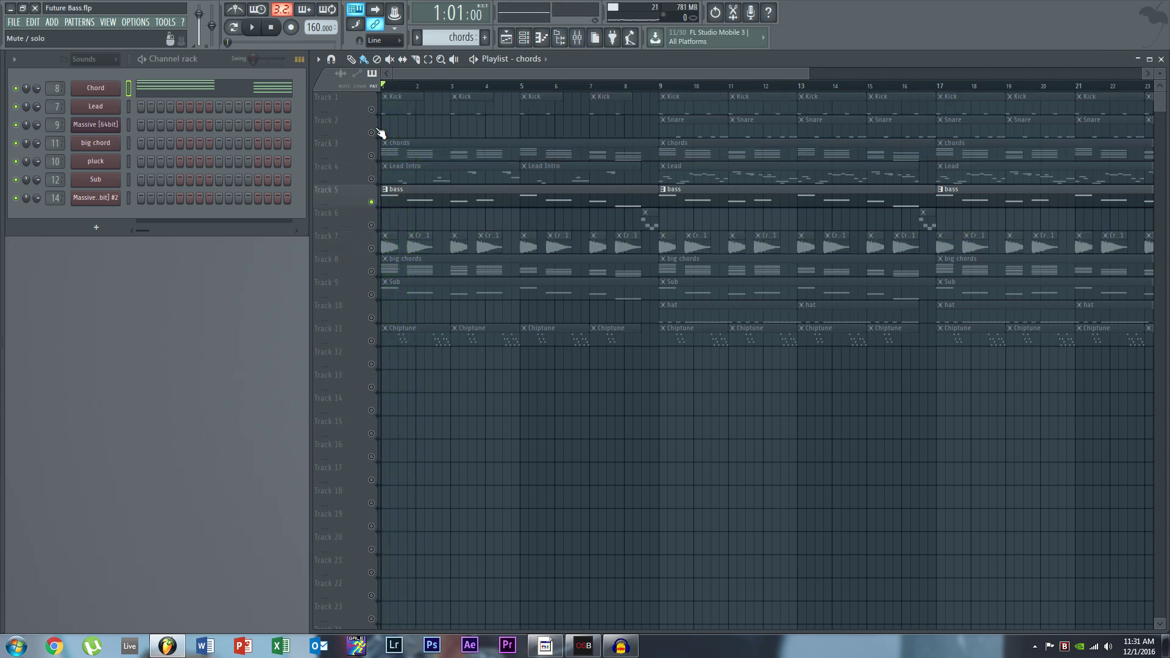
Unmute Tracks 1, 3 and 7, and open the mixer with the bass channel's Massive synth.
click(371, 109)
click(371, 155)
click(371, 248)
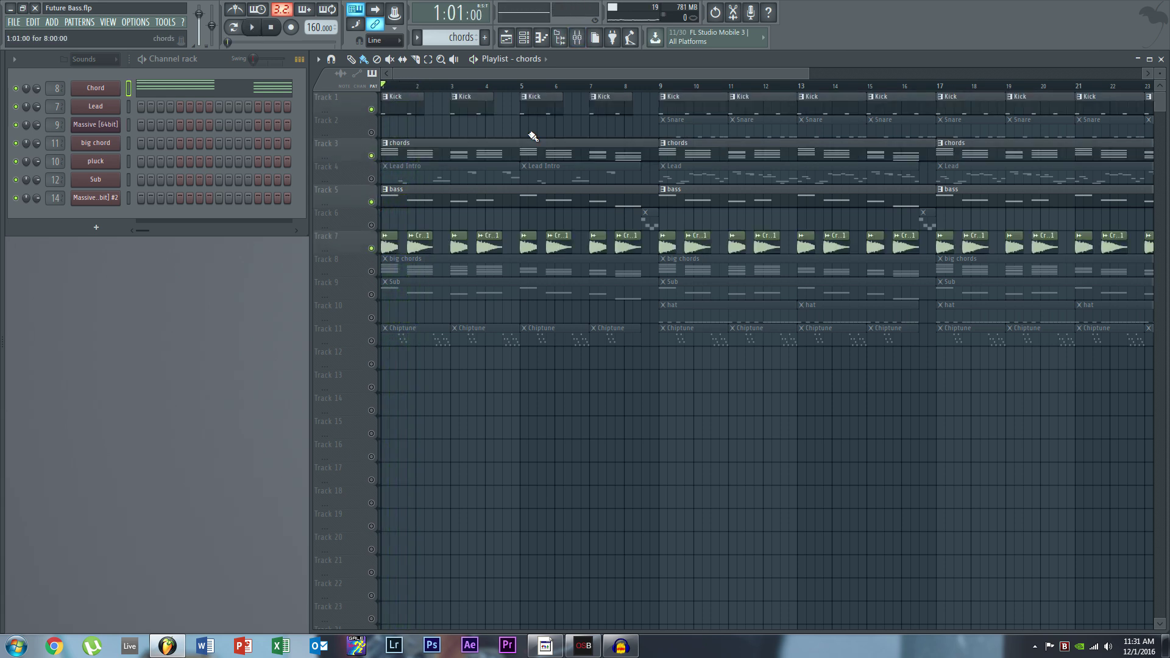
click(577, 37)
click(96, 124)
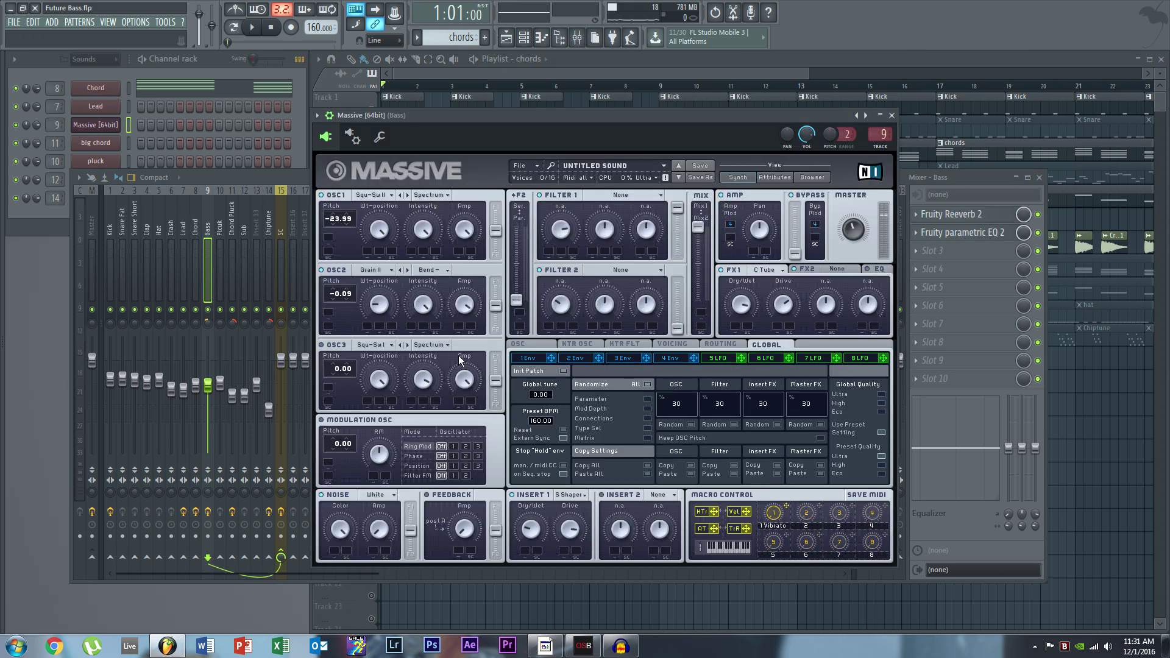
Audition a test note on the bass Massive synth, then close its window.
key(b)
click(891, 116)
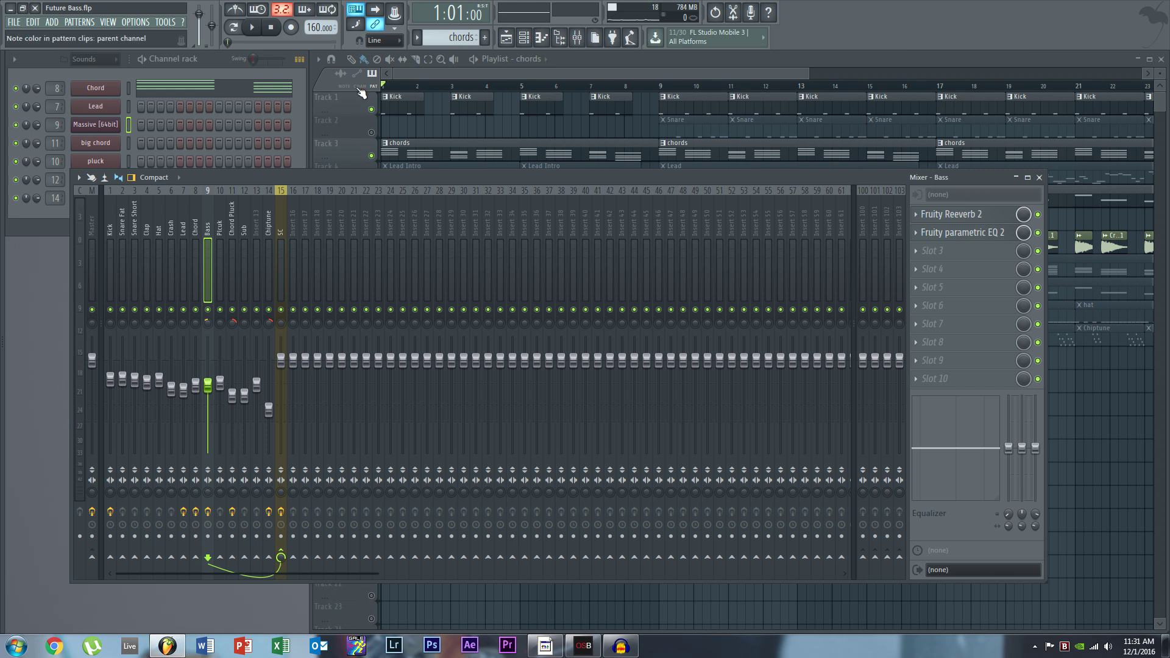
Apply the 20Hz + 18kHz cut preset to the Bass parametric EQ and raise its high-pass to 115Hz.
click(415, 72)
key(space)
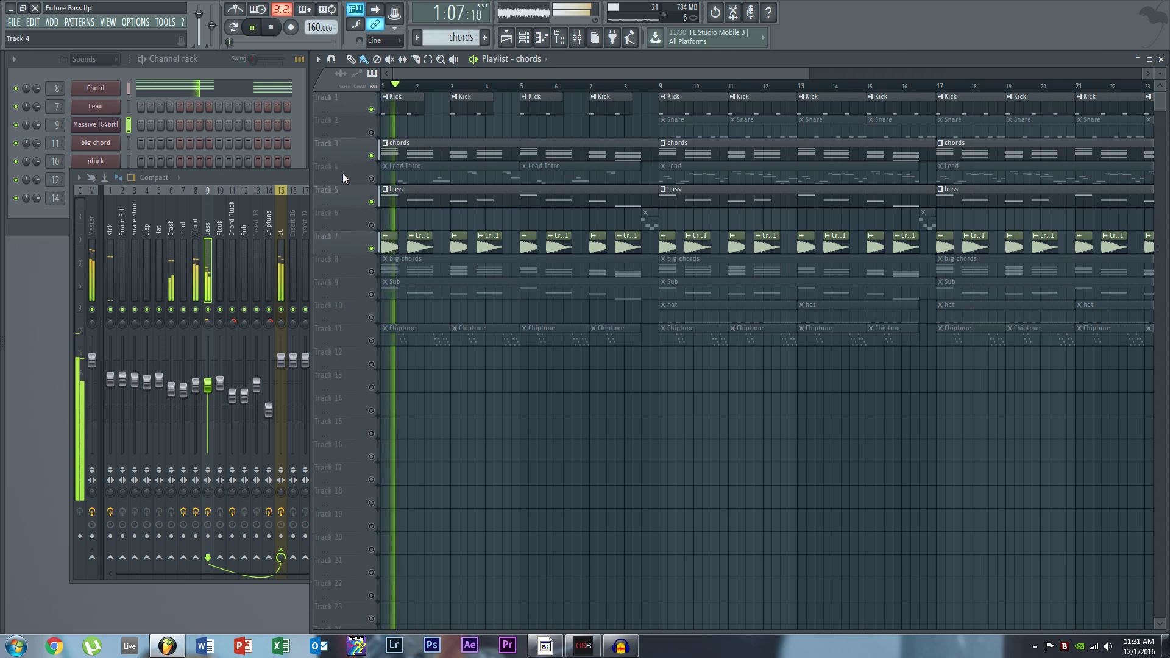
key(space)
click(236, 185)
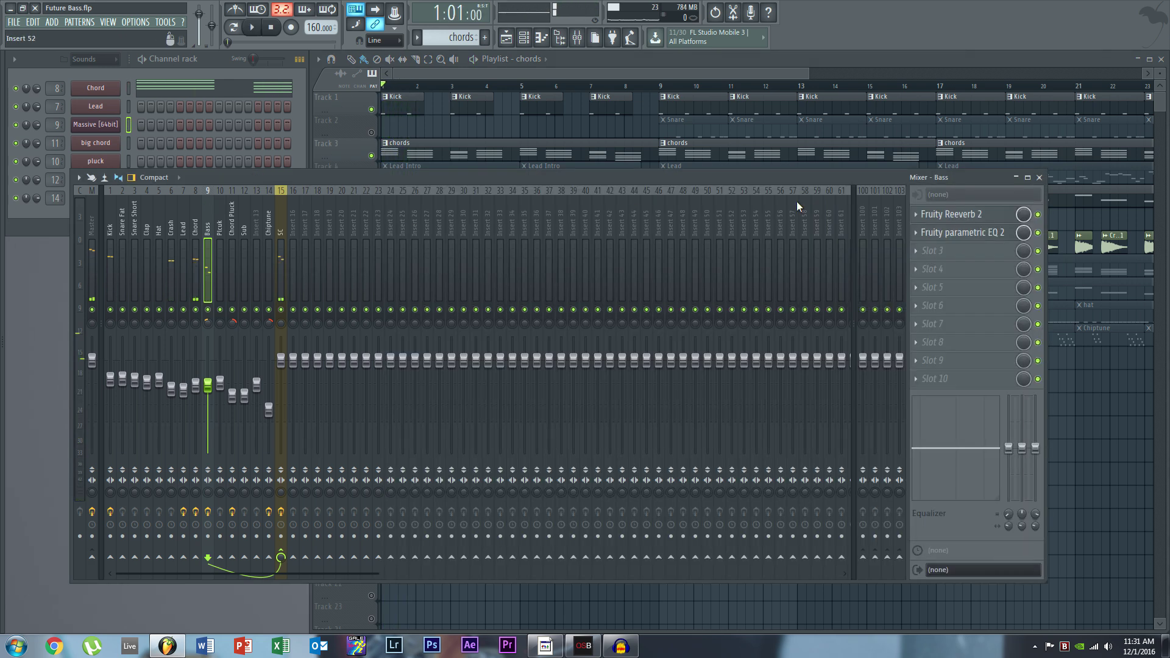
click(963, 232)
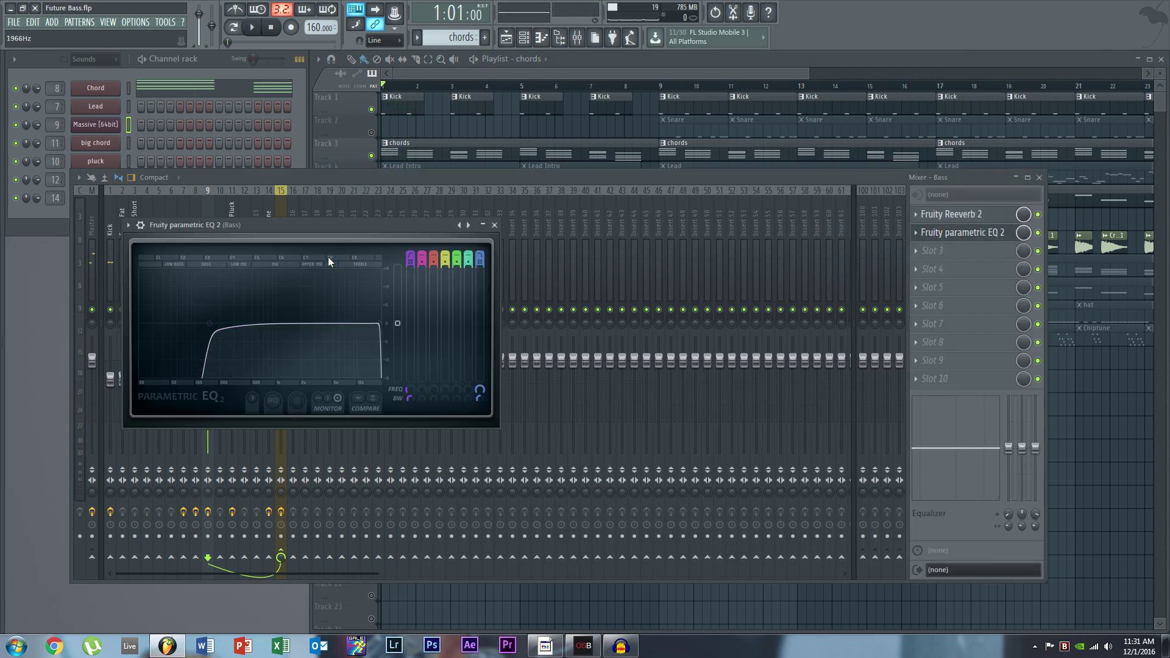
click(128, 226)
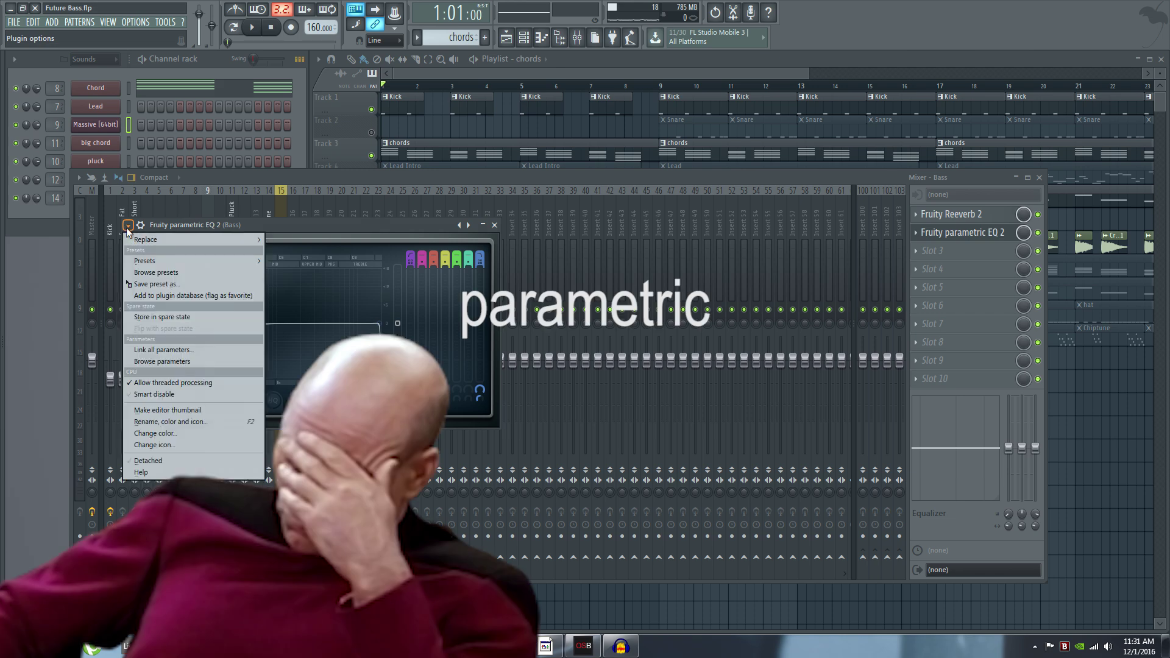
mouse_move(264, 260)
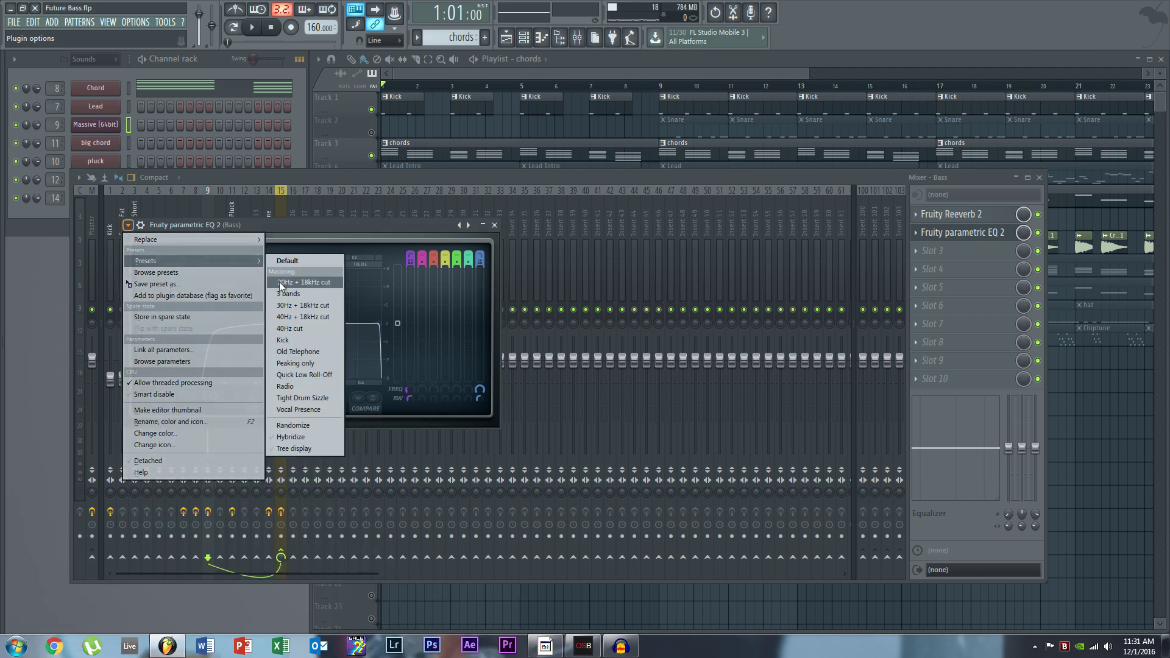
click(326, 287)
drag(197, 328, 200, 369)
key(space)
key(space)
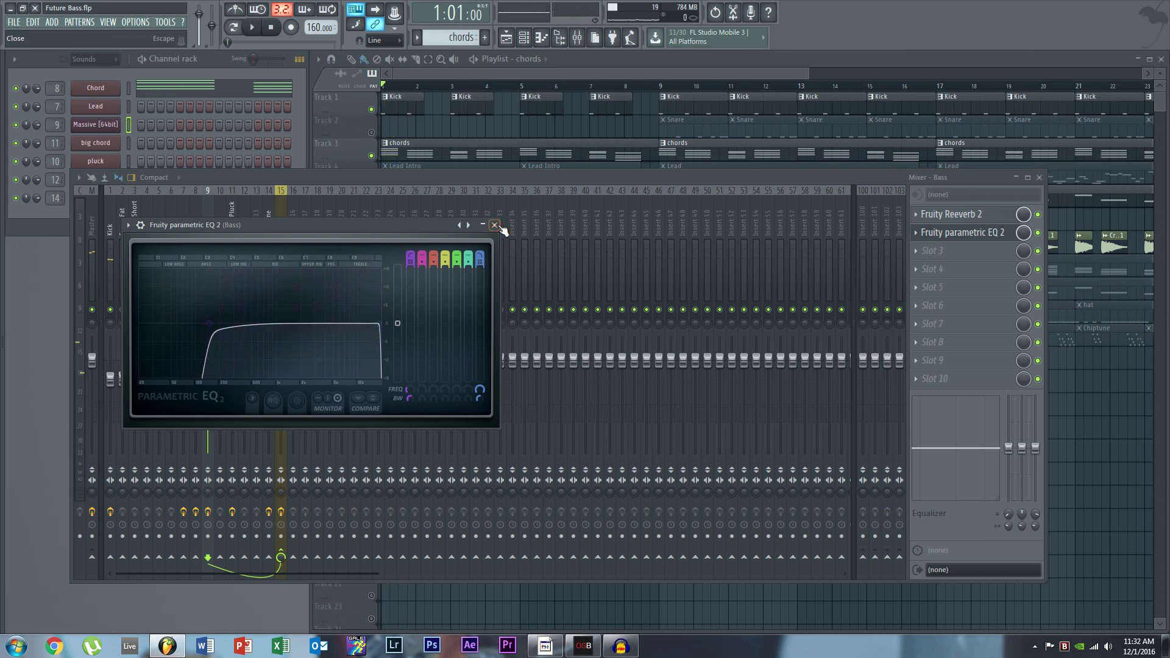
click(495, 225)
Solo the Sub insert with Track 9 unmuted to audition it, then clear the solo.
key(space)
key(space)
right_click(210, 310)
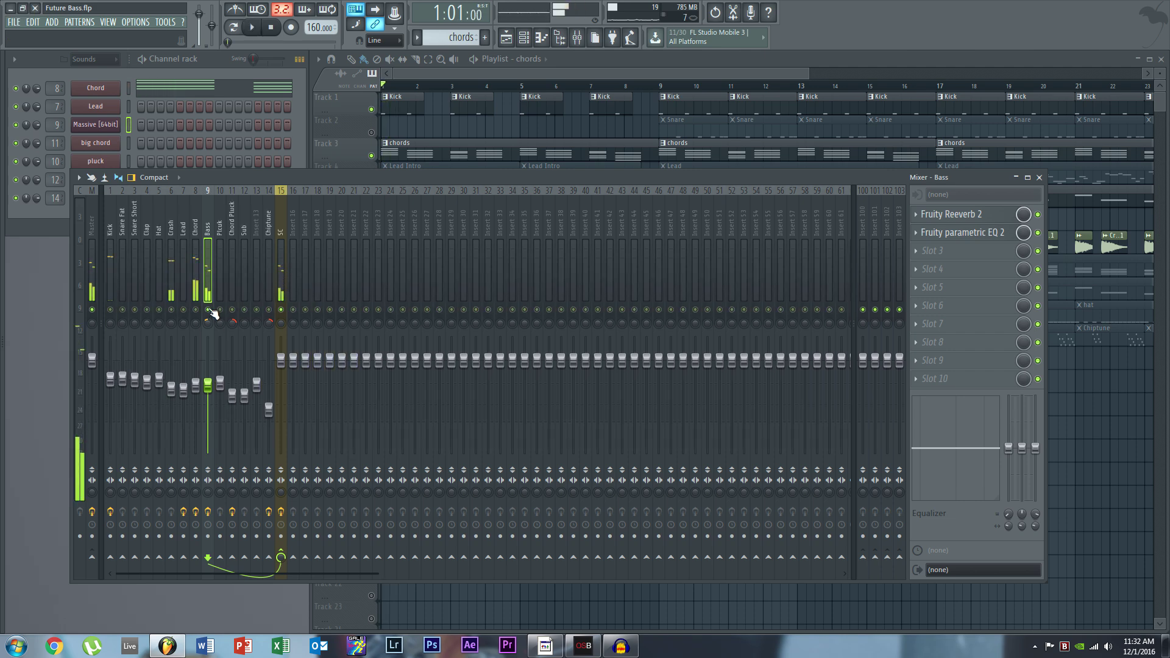
right_click(244, 310)
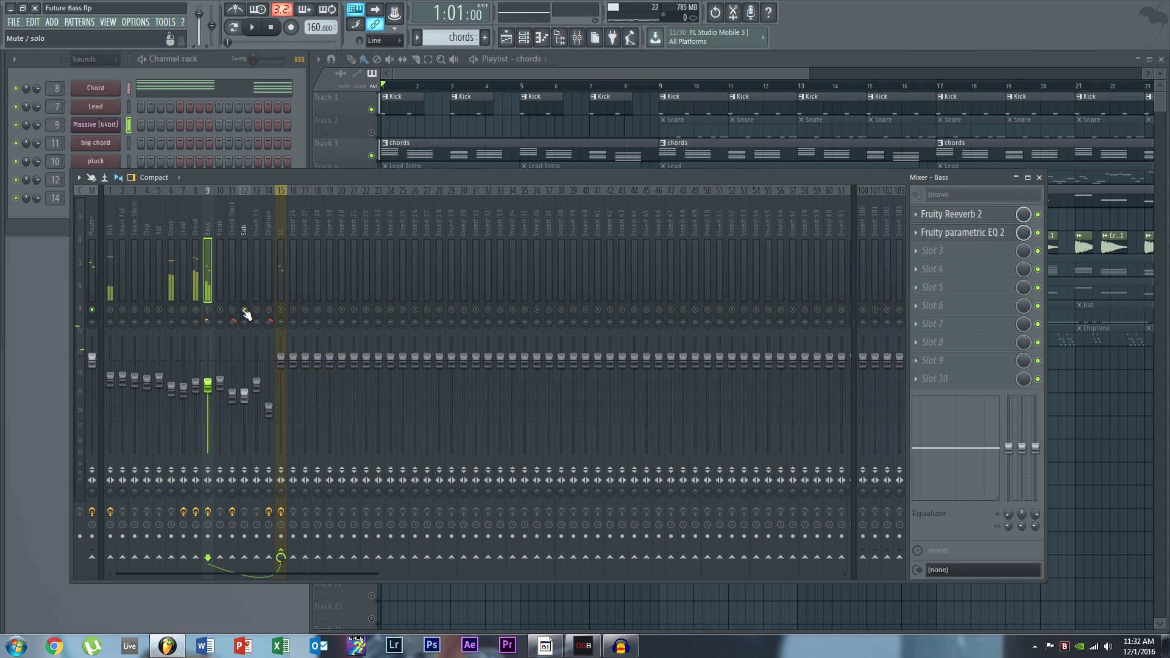
key(F5)
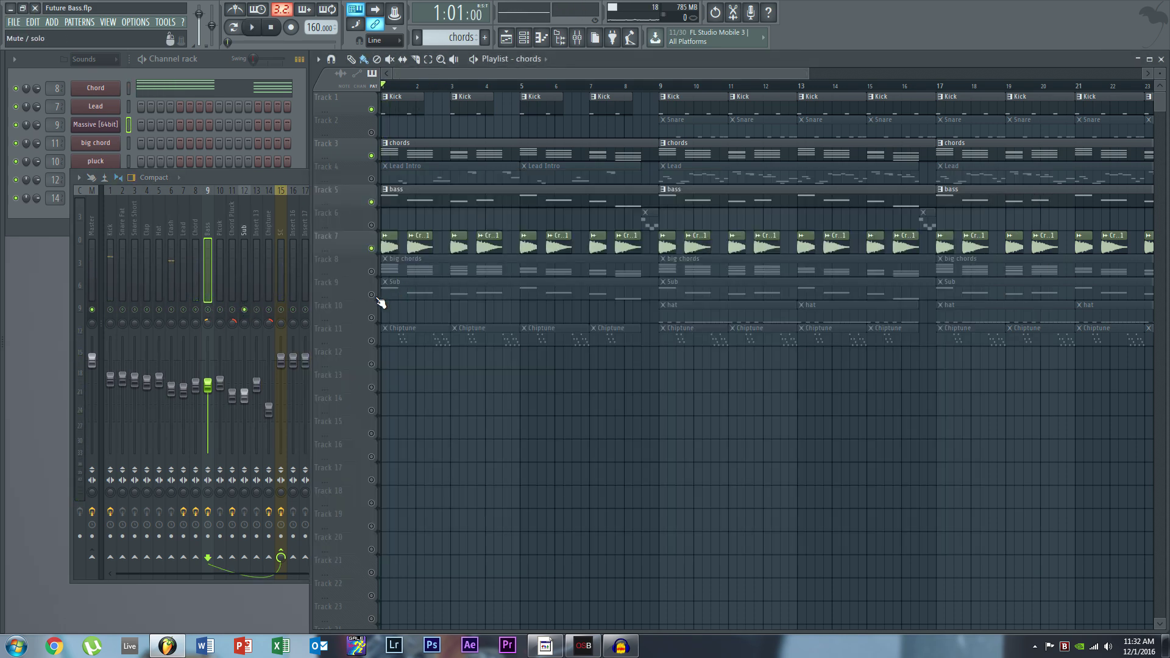
click(371, 294)
key(space)
key(space)
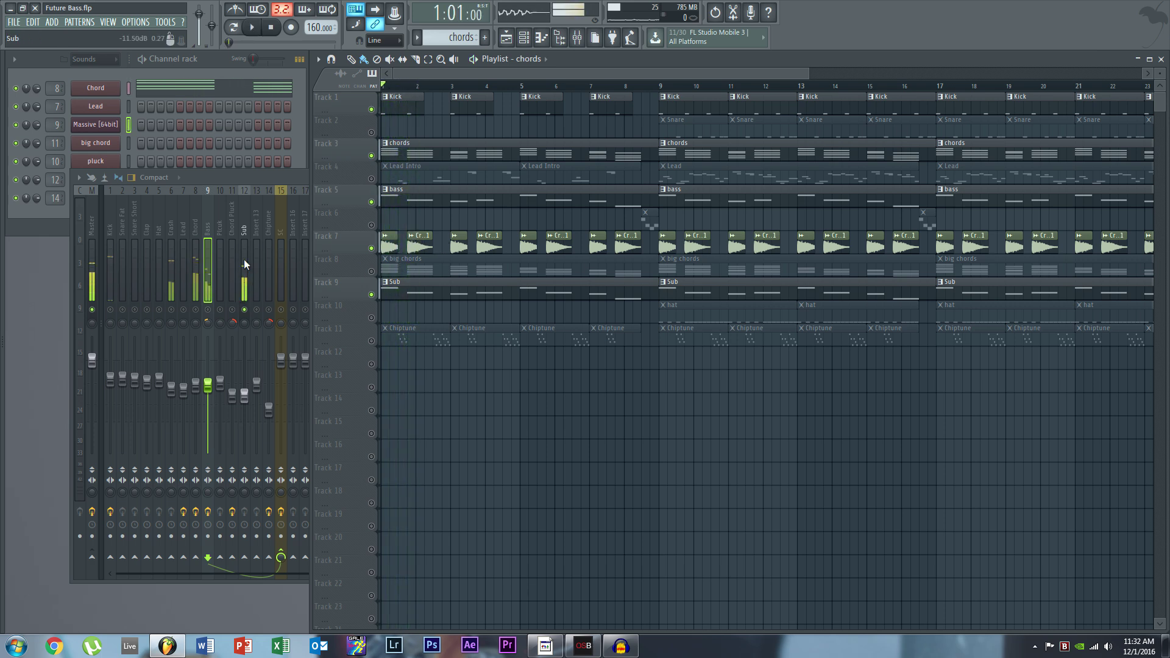
click(242, 212)
right_click(245, 310)
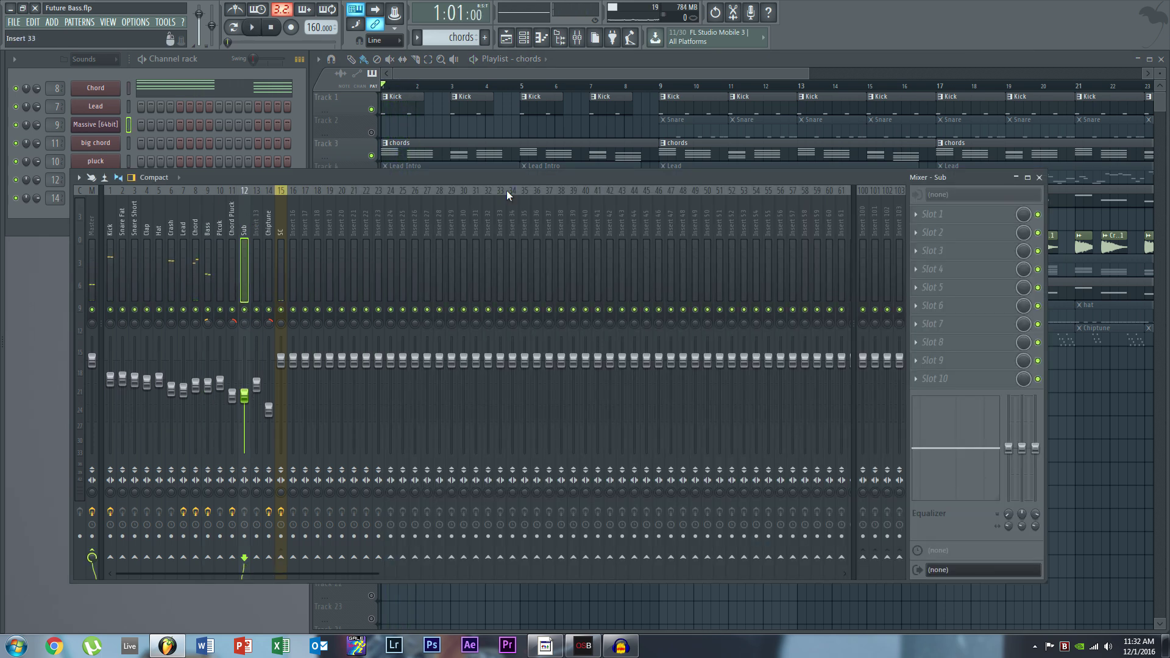
click(426, 71)
key(space)
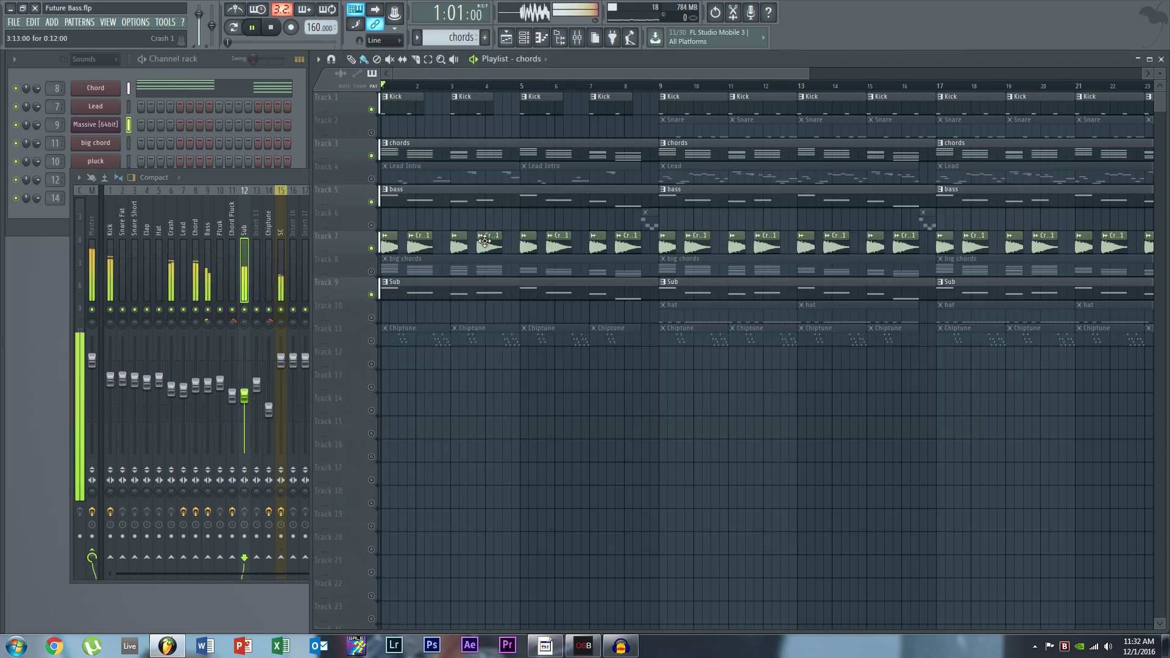
key(space)
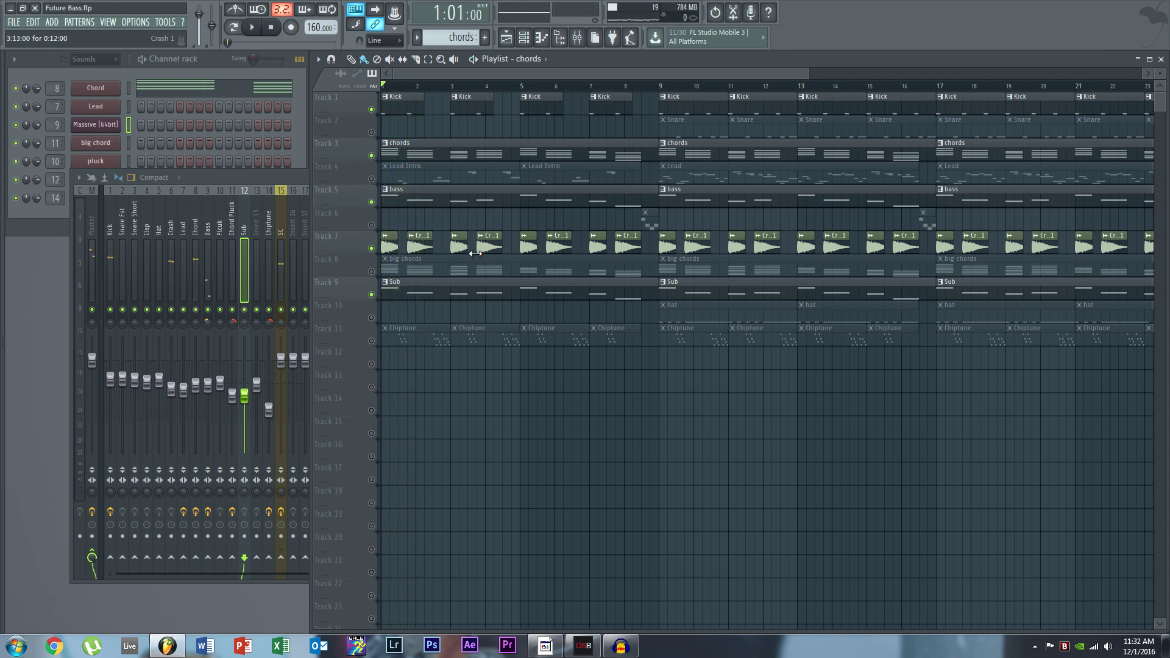
double_click(422, 293)
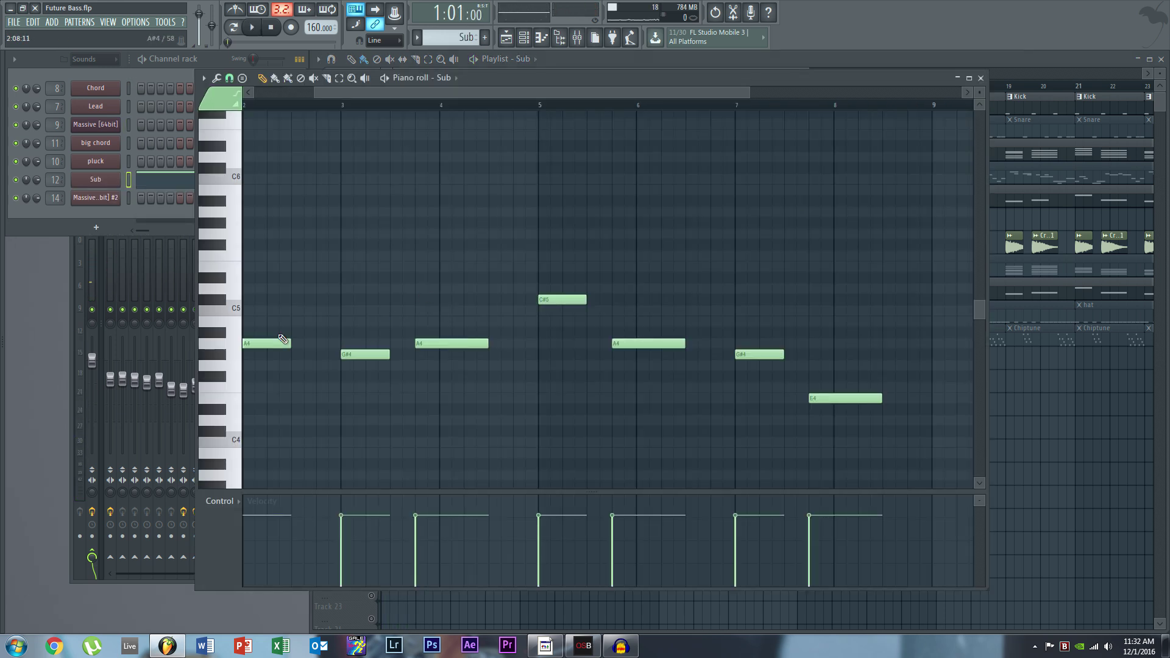
click(580, 61)
double_click(454, 144)
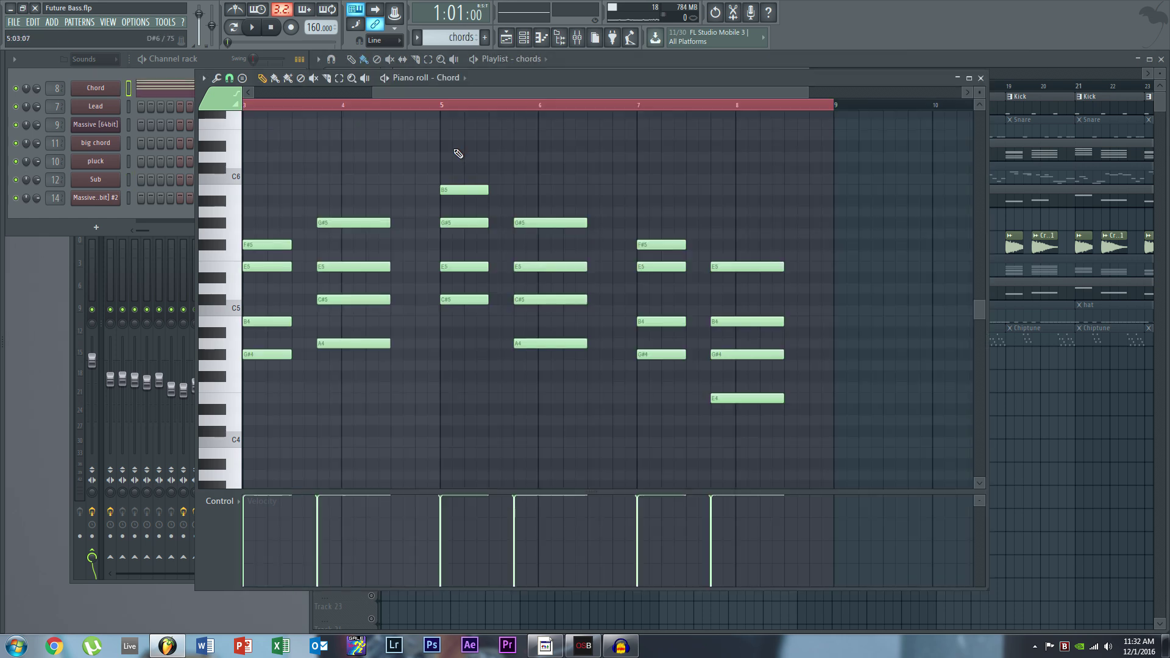
click(386, 105)
drag(390, 93, 272, 92)
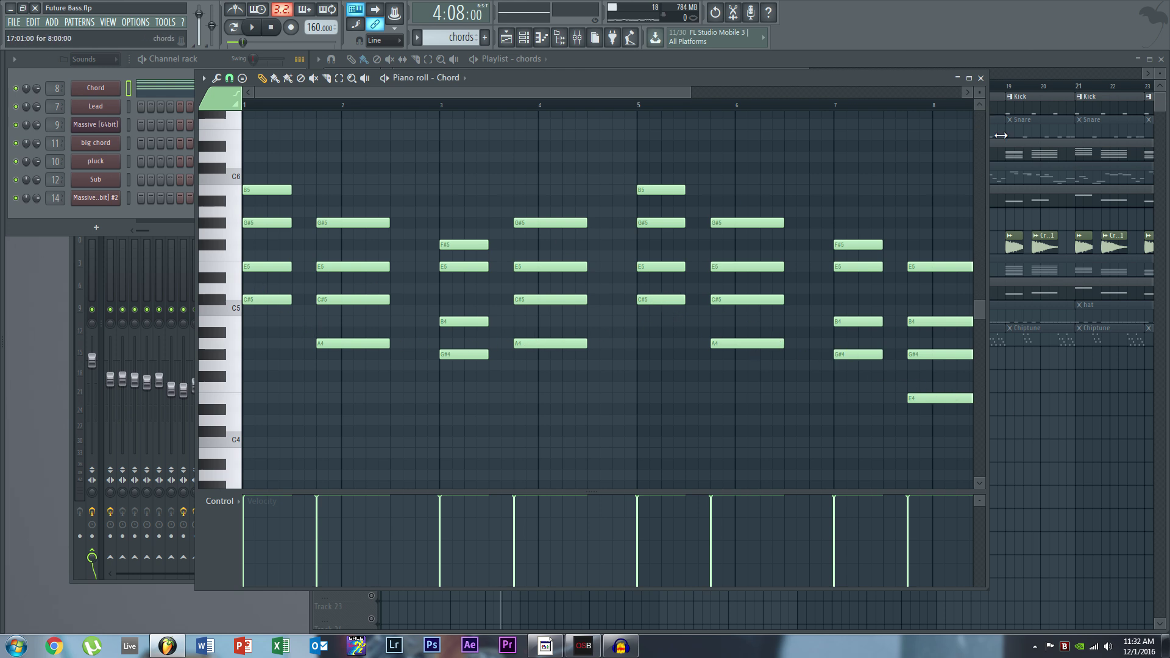
click(980, 78)
double_click(421, 295)
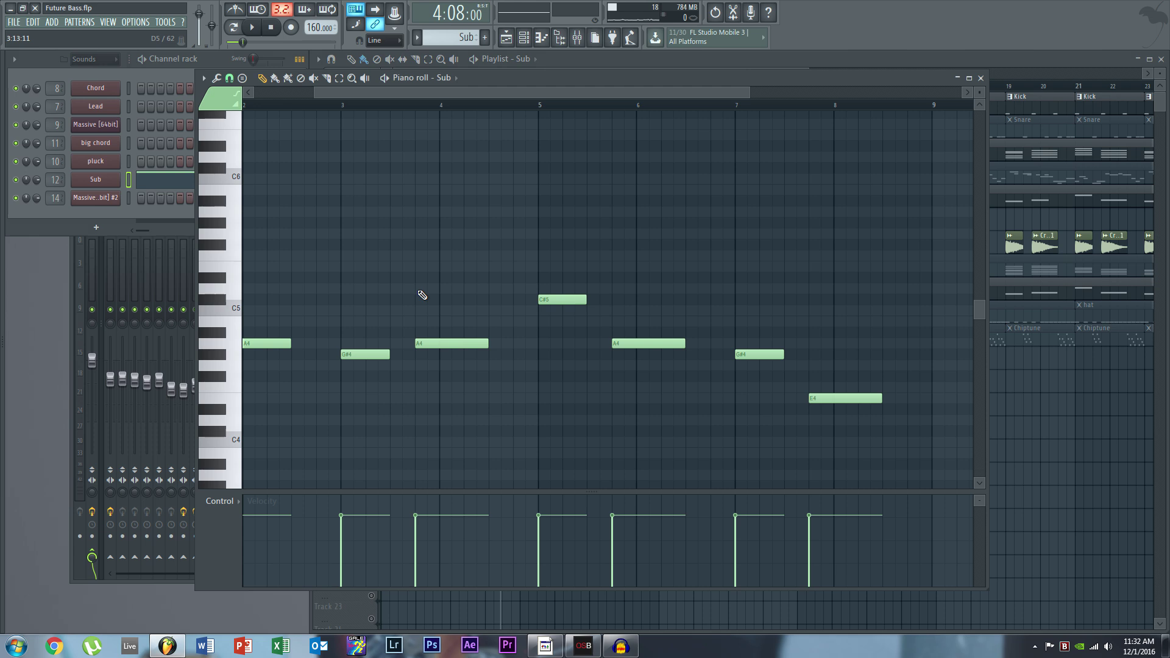
scroll(339, 109, left, 2)
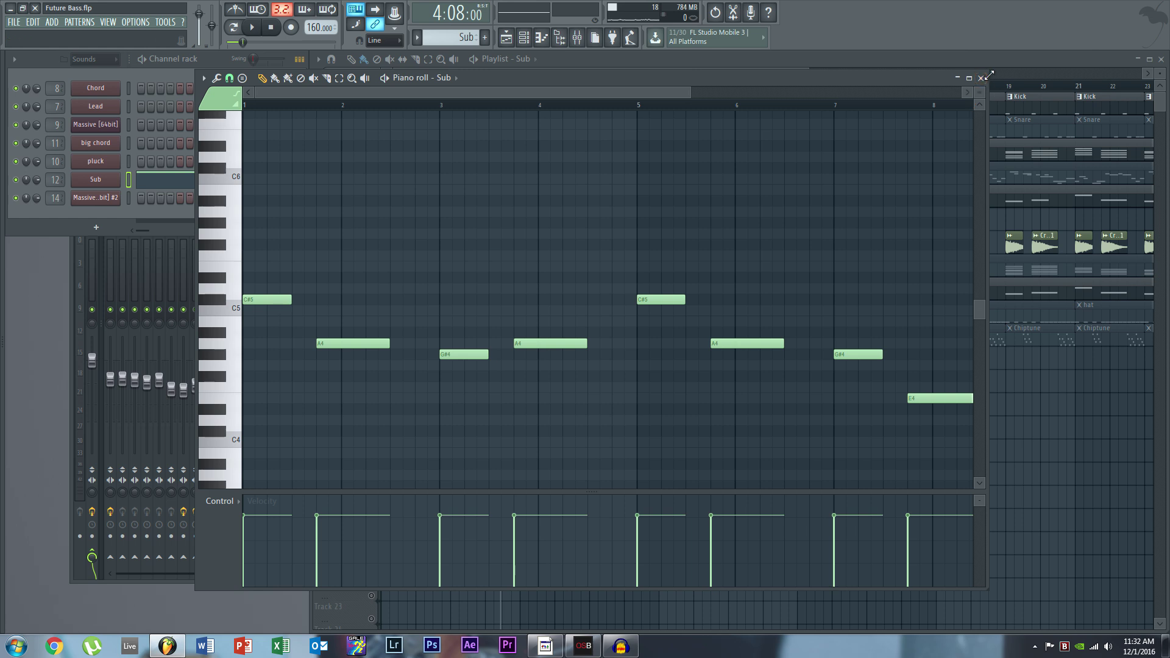
click(986, 78)
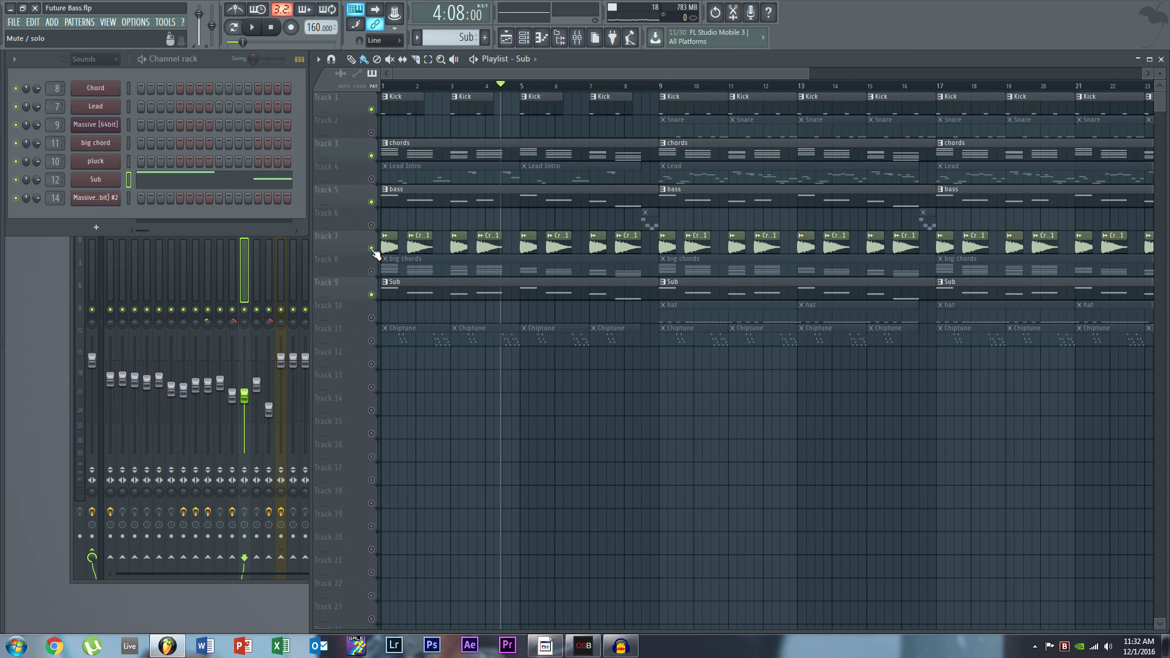
Unmute Track 8's big chords and solo it to hear it alone.
click(371, 271)
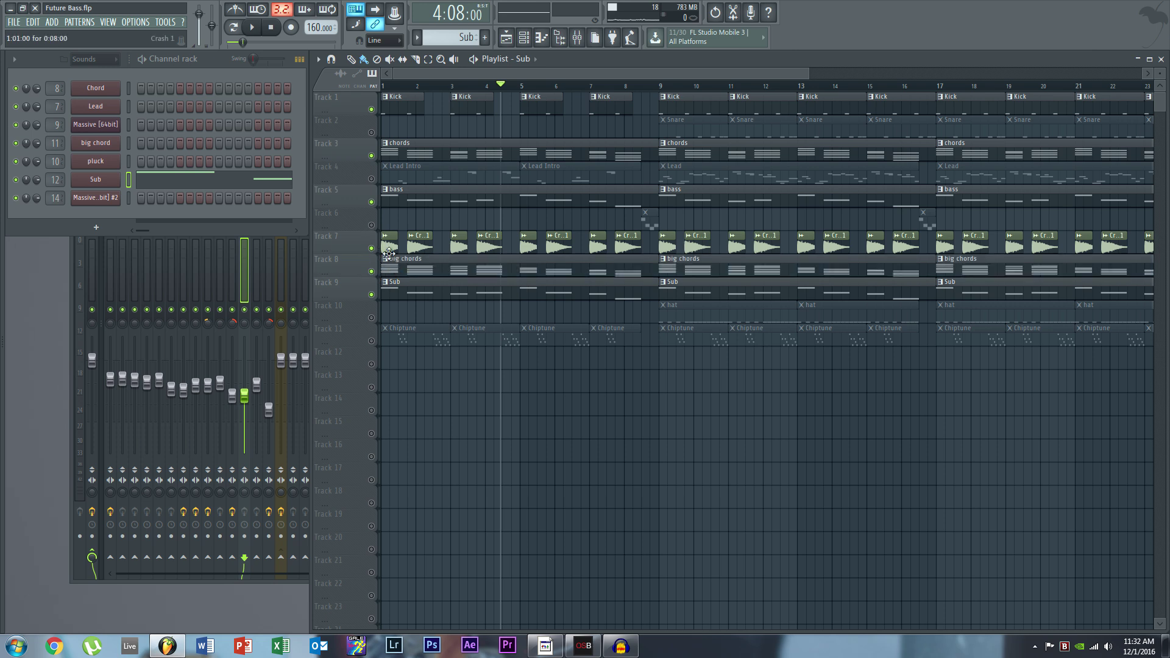
key(space)
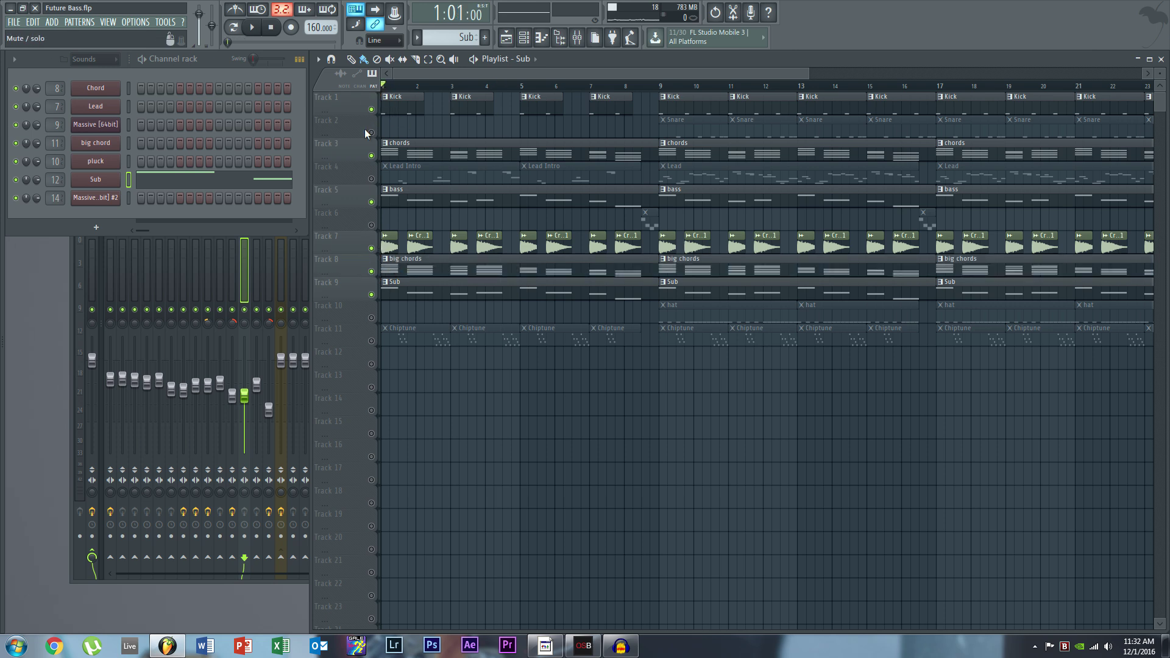
right_click(371, 271)
key(space)
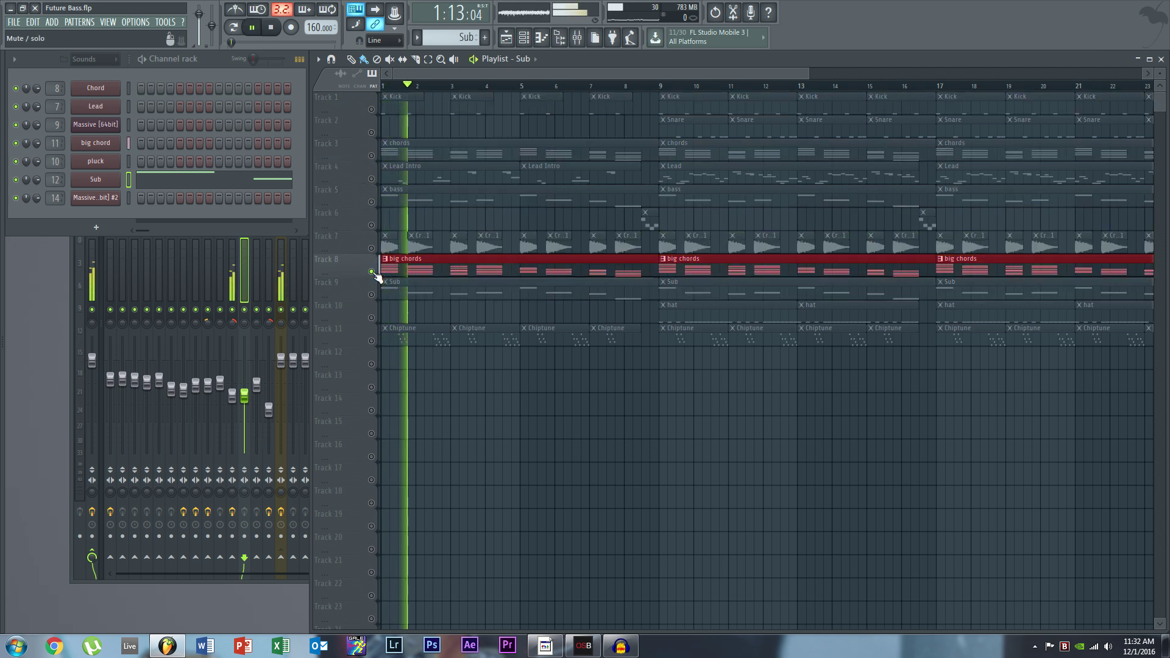
key(space)
Unmute the Sub, crash, bass, chords and Kick tracks and play them with the big chords.
click(371, 295)
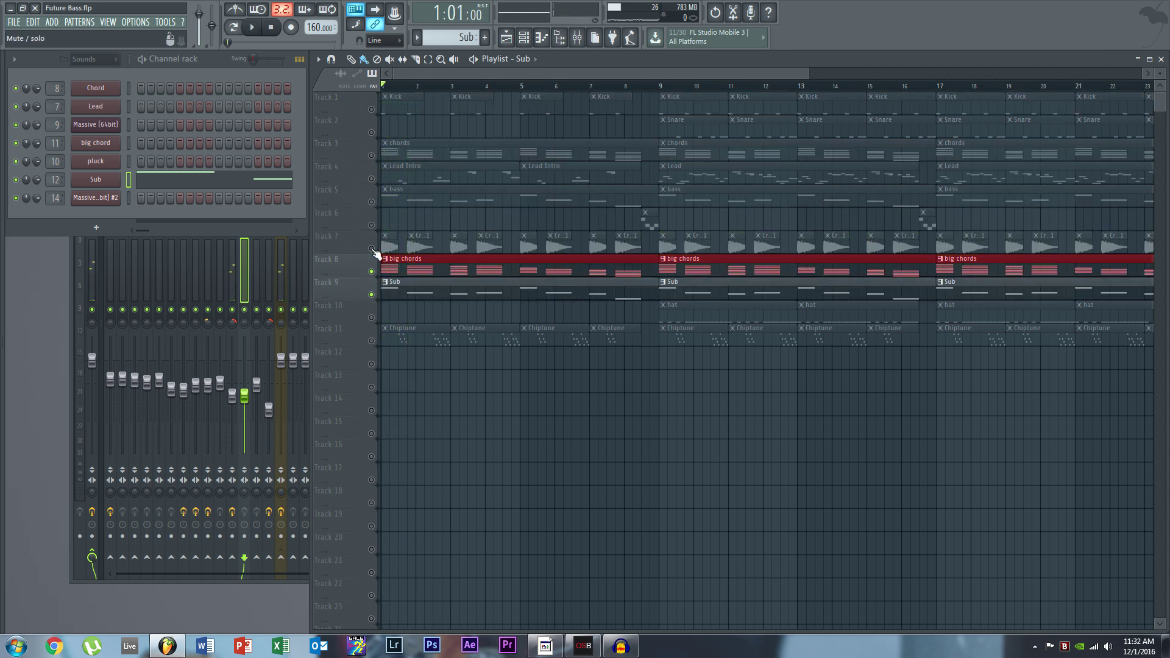
click(371, 248)
click(371, 202)
click(371, 178)
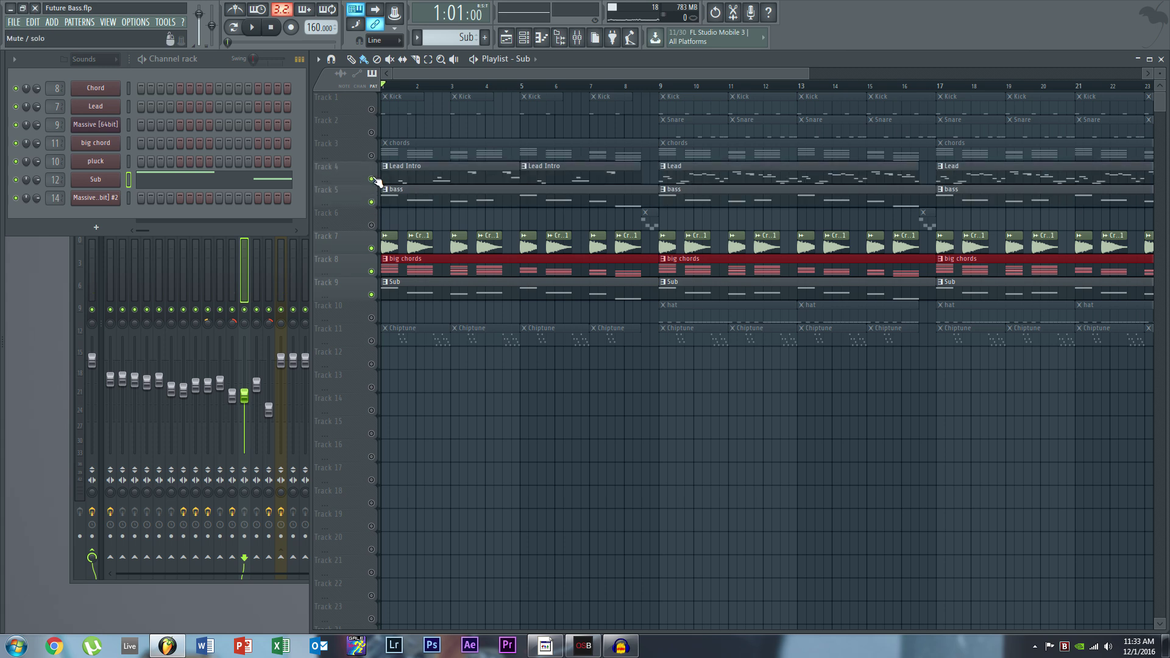
click(371, 156)
click(371, 179)
click(371, 108)
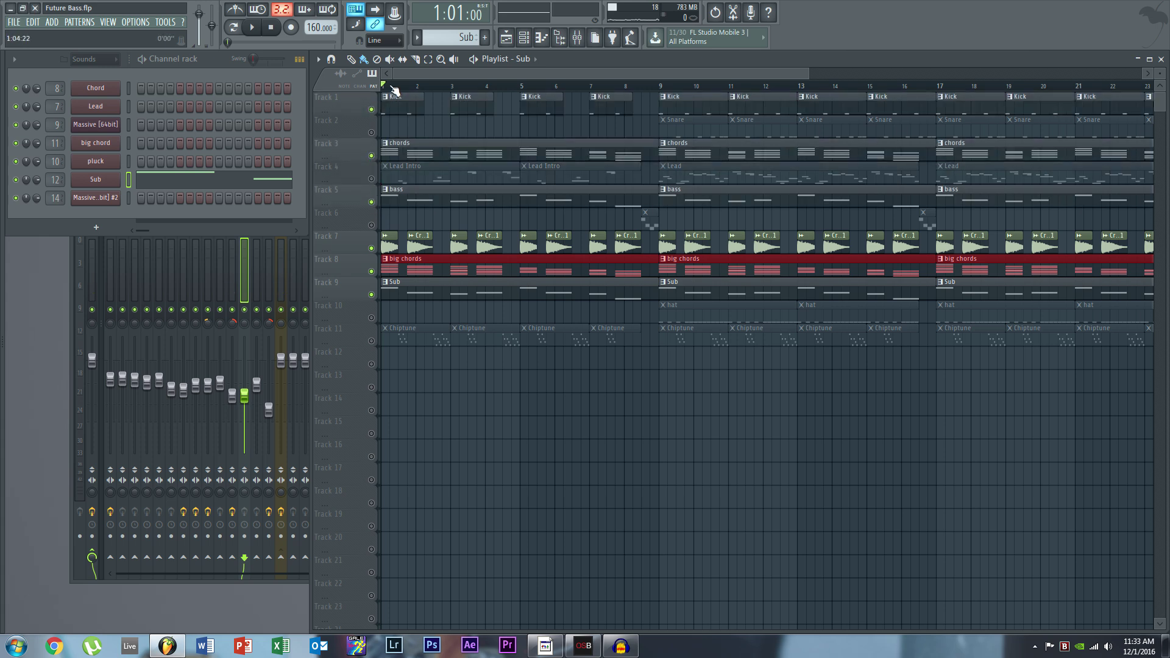
key(space)
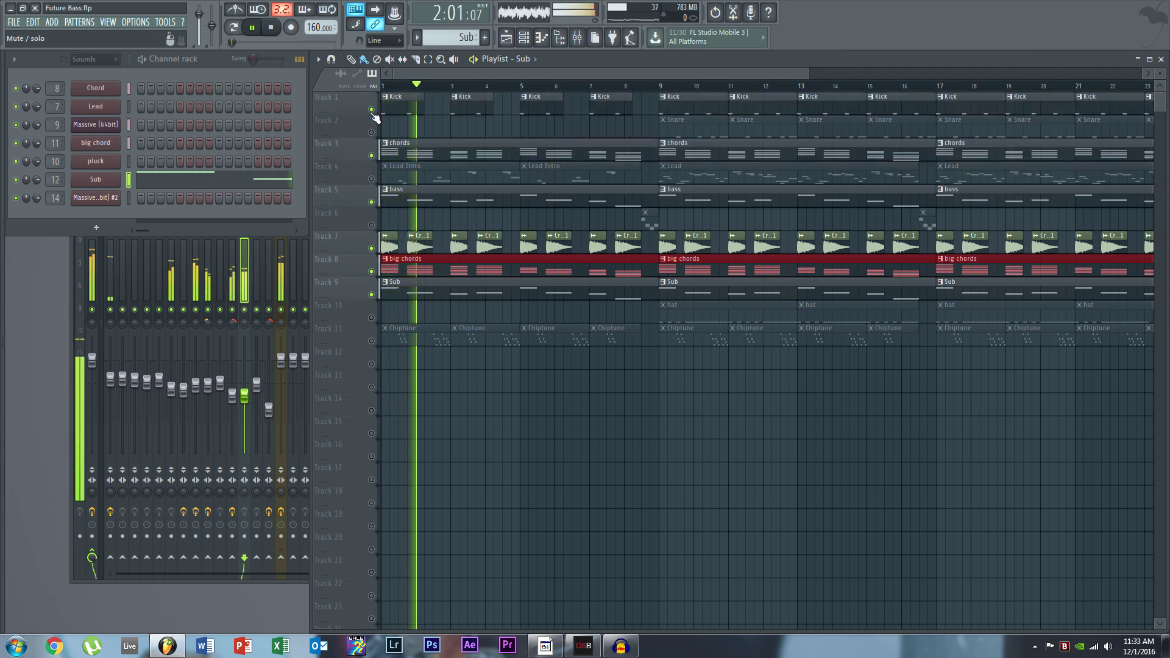
key(space)
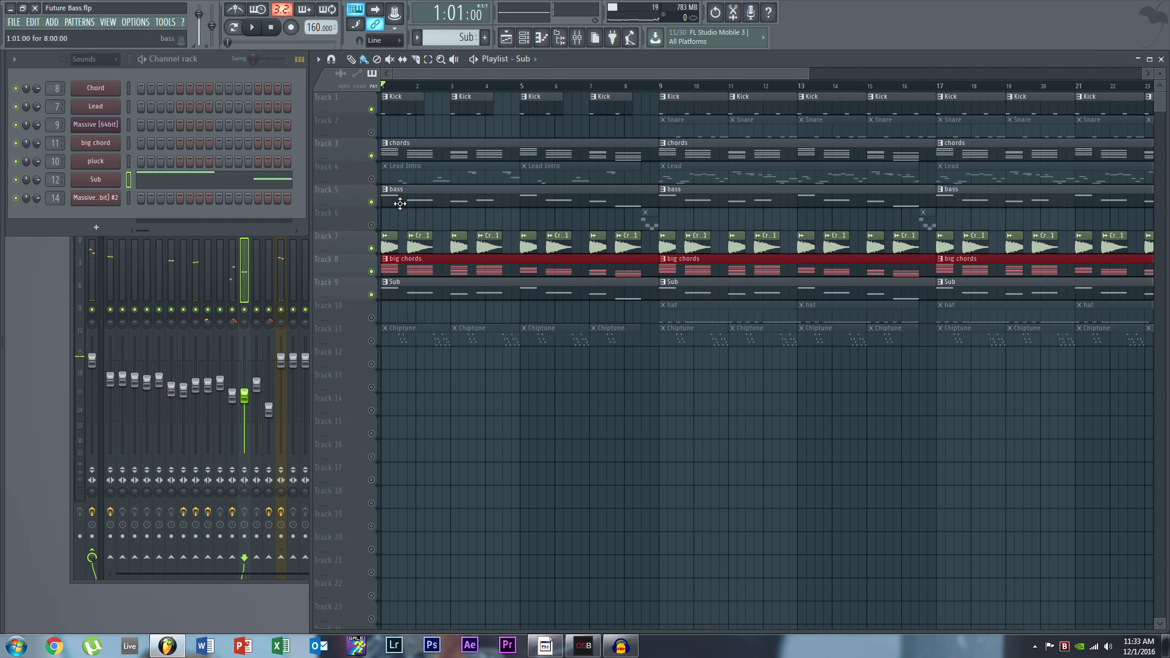
Select the Lead Intro pattern and solo Track 4 to hear the lead alone.
click(388, 174)
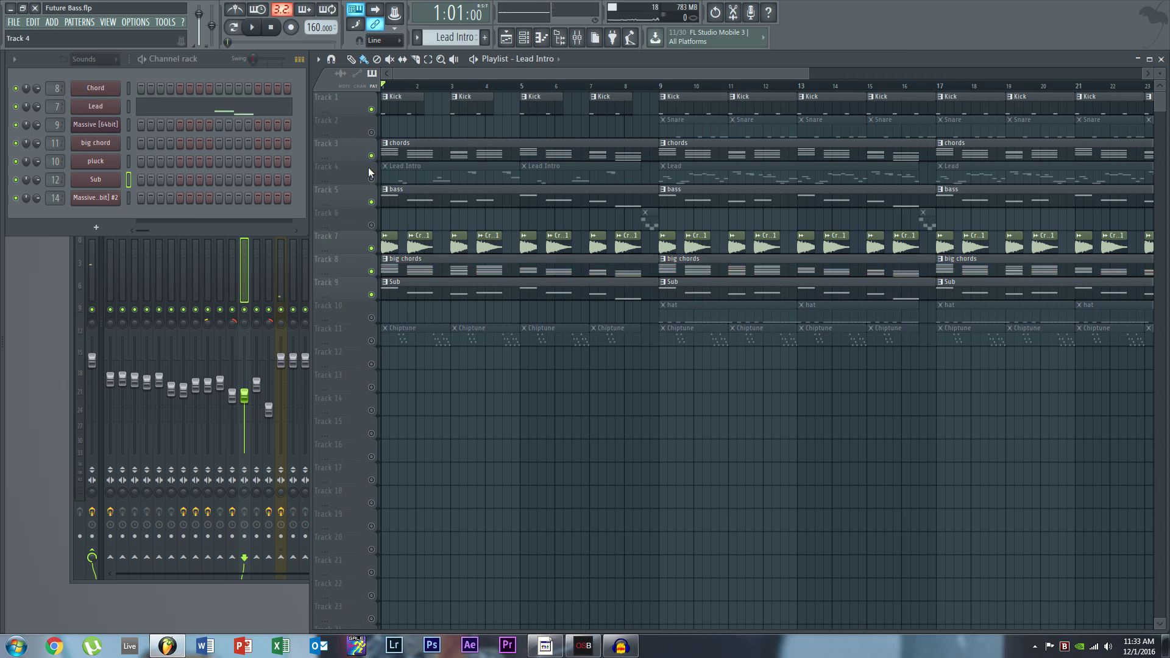
right_click(372, 181)
key(space)
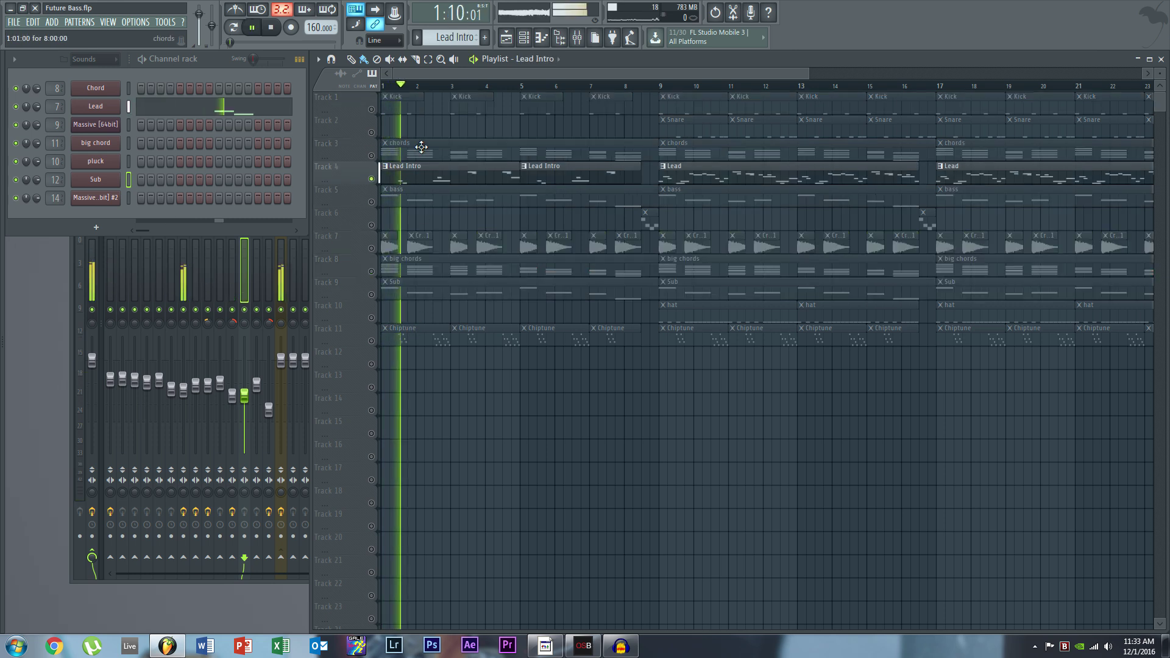
key(space)
Inspect envelopes 3 and 4 in the Lead Massive synth while auditioning notes, then show the Lead insert.
click(94, 106)
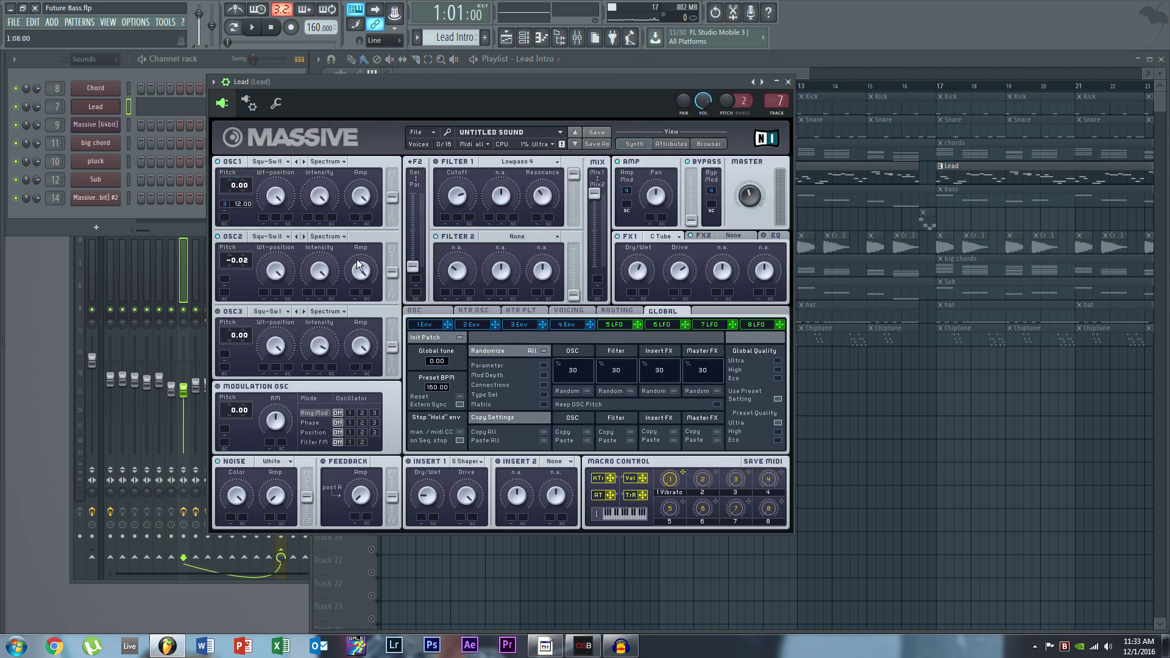
click(519, 325)
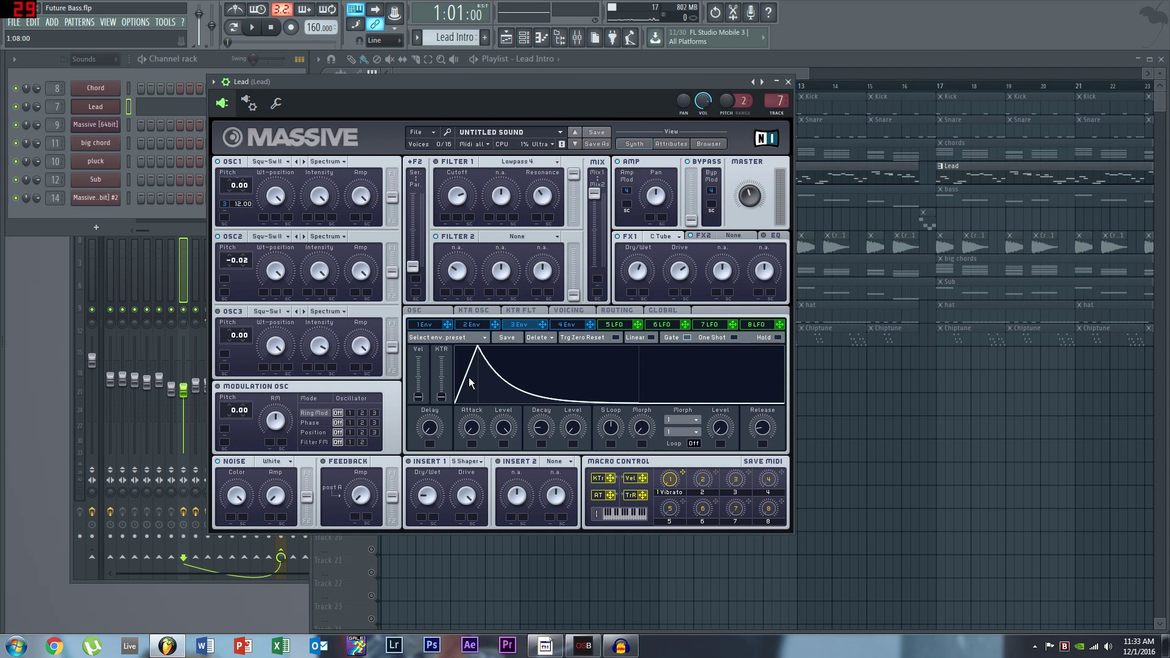
key(v)
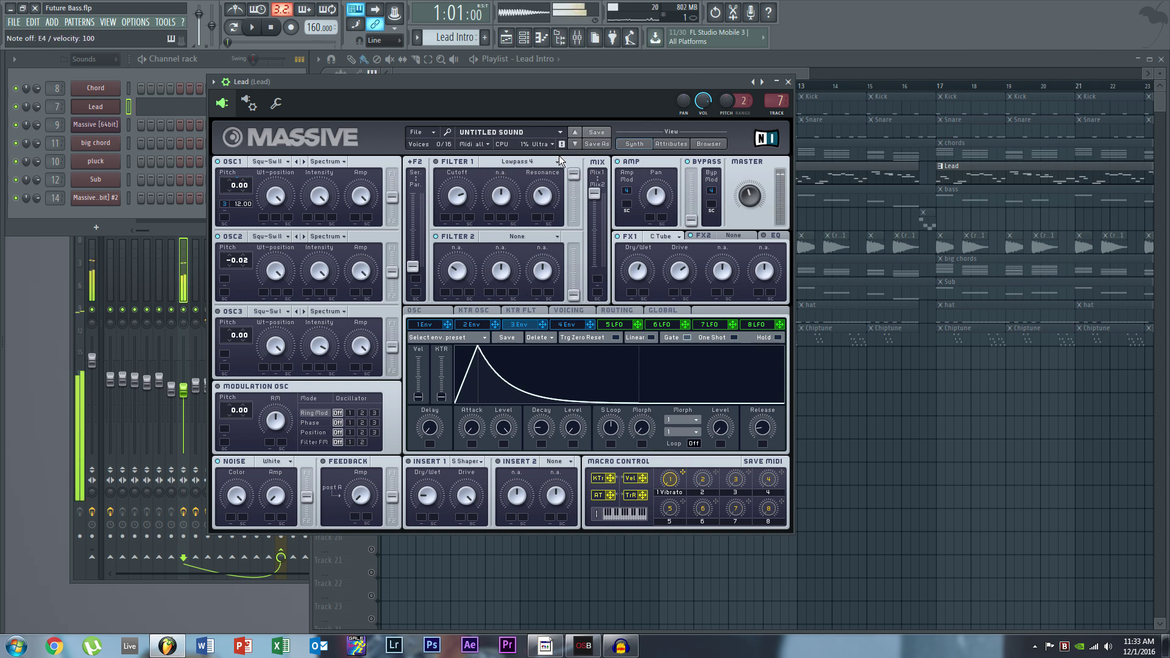
key(c)
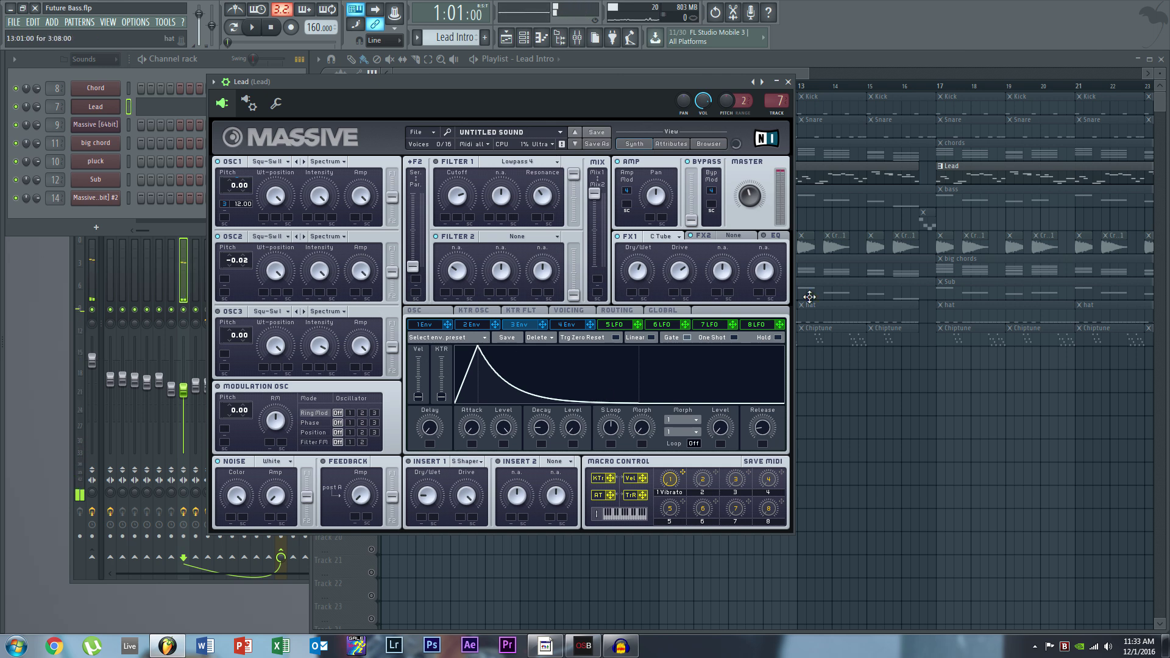
click(559, 326)
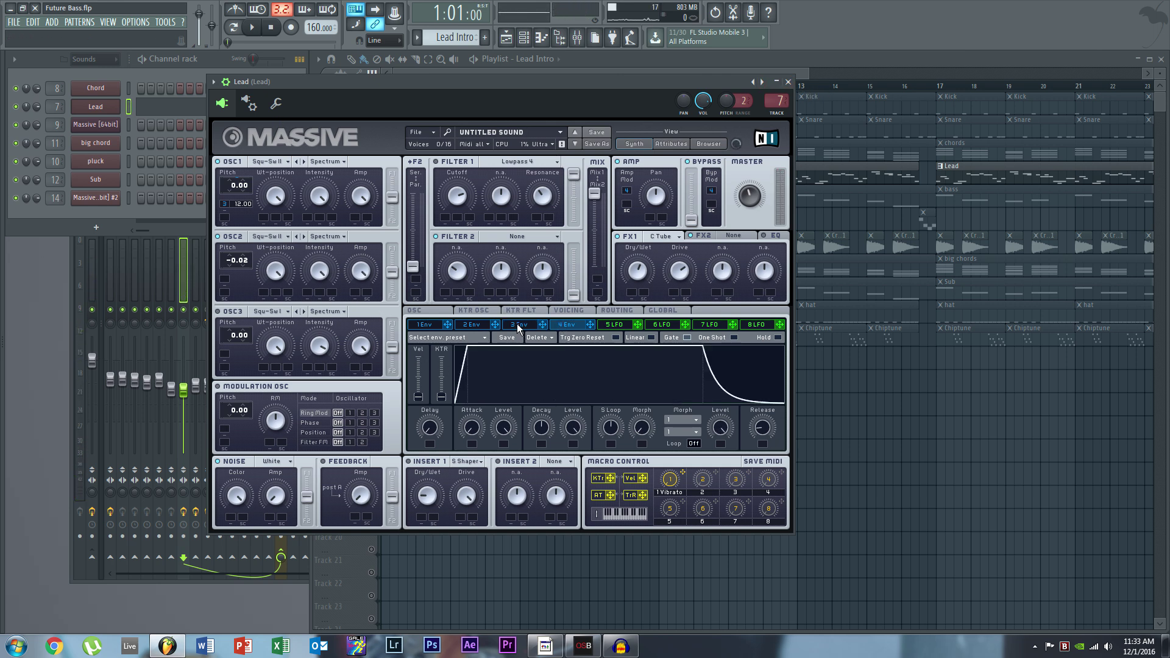
click(788, 82)
click(203, 236)
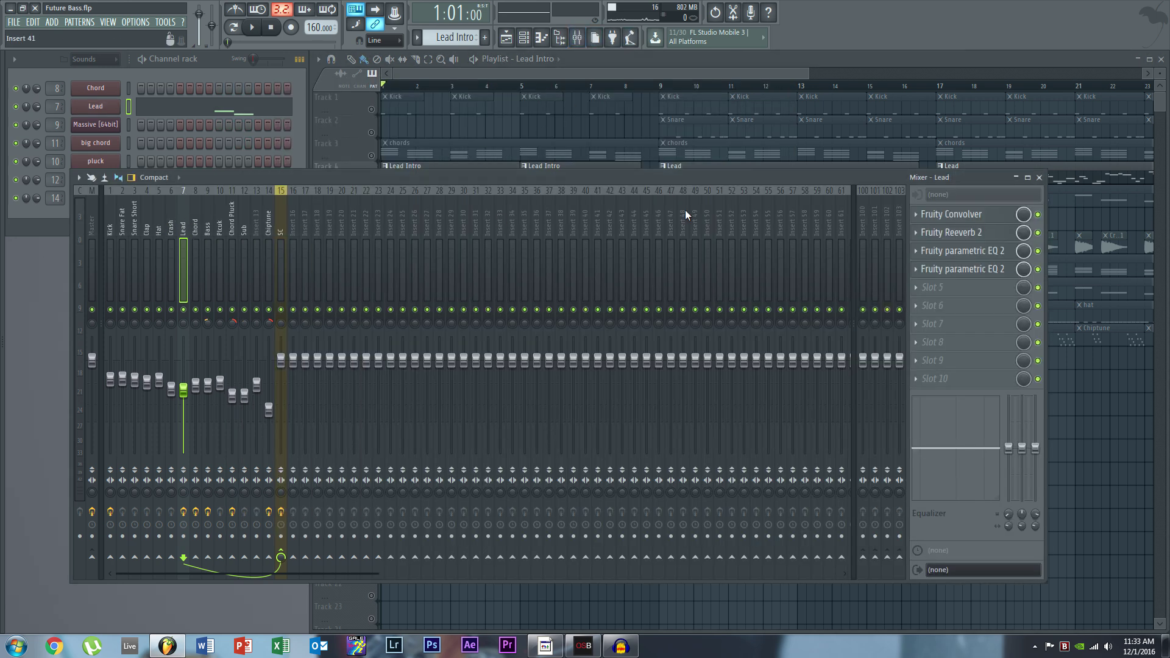
Audition the Lead insert's Fruity Convolver with a test note, then close it.
click(972, 221)
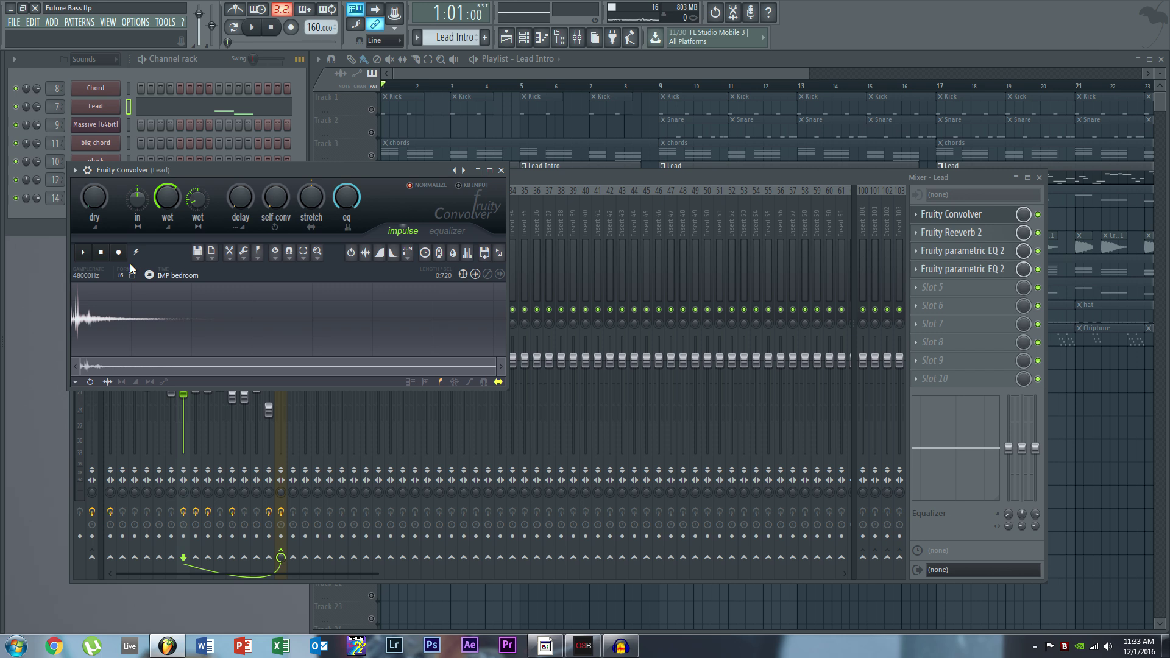
key(z)
click(504, 171)
Check both Lead parametric EQ 2 windows, close them and the mixer, and open Lead Intro's notes.
click(992, 255)
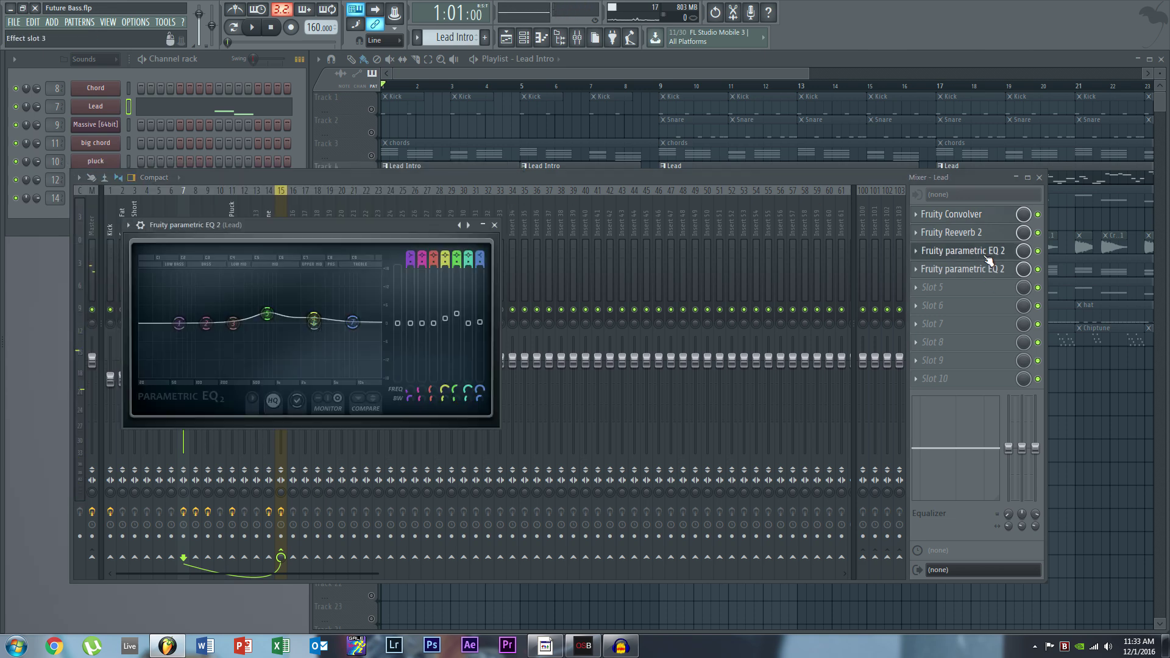
click(962, 269)
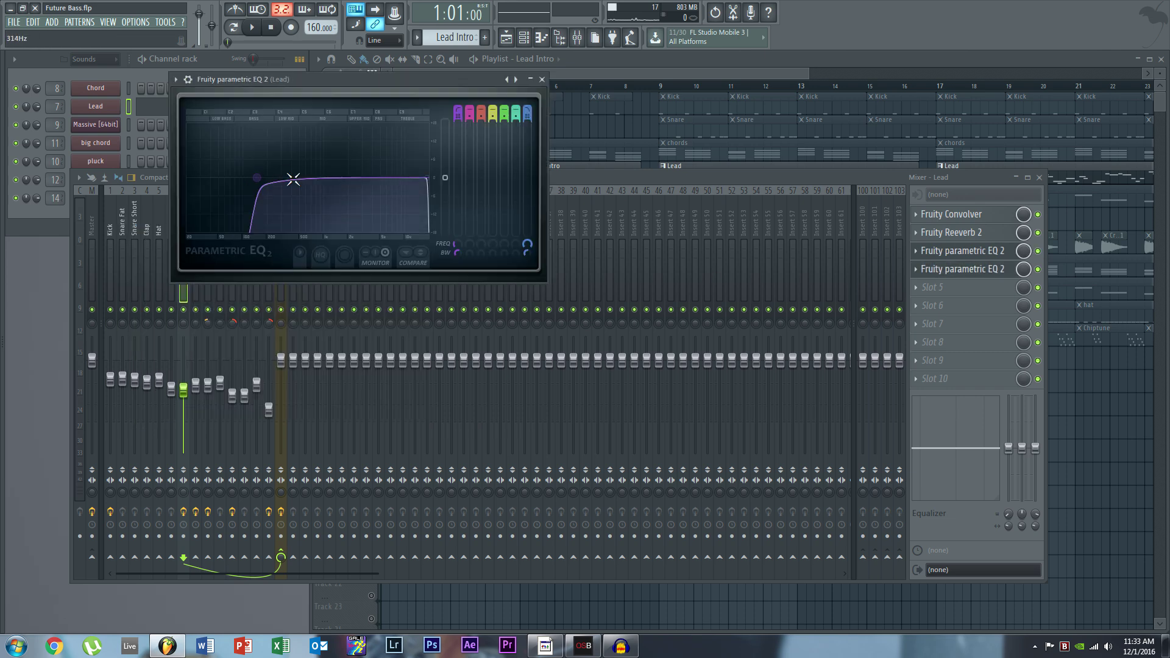
click(541, 80)
click(492, 240)
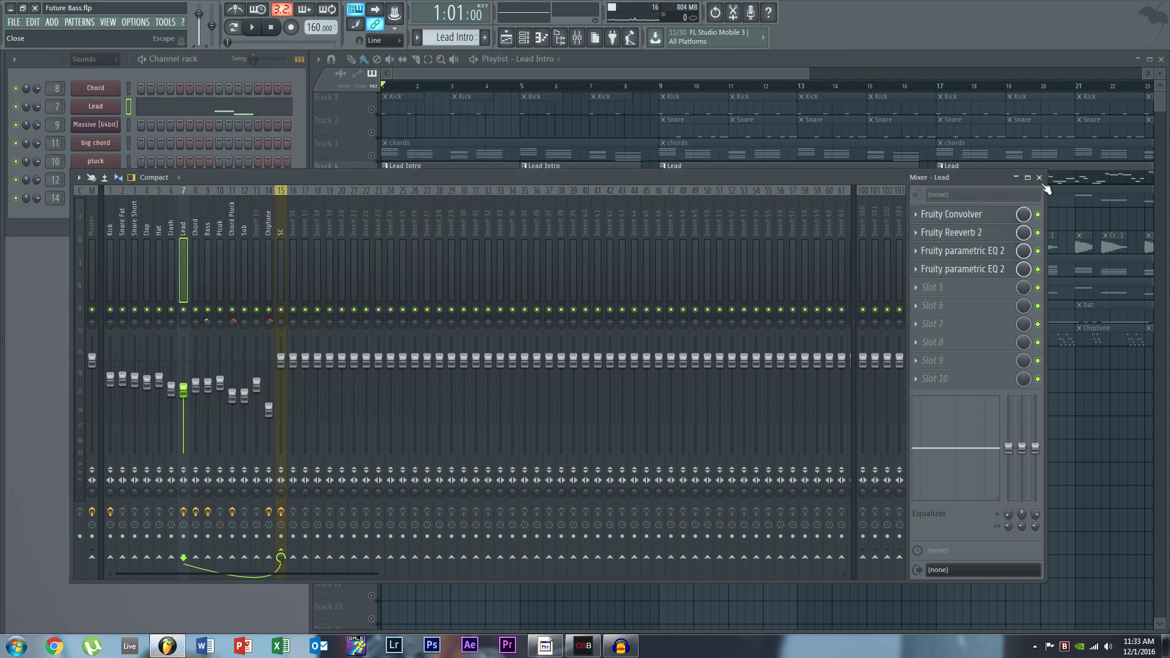
click(1039, 177)
double_click(403, 169)
scroll(361, 196, up, 3)
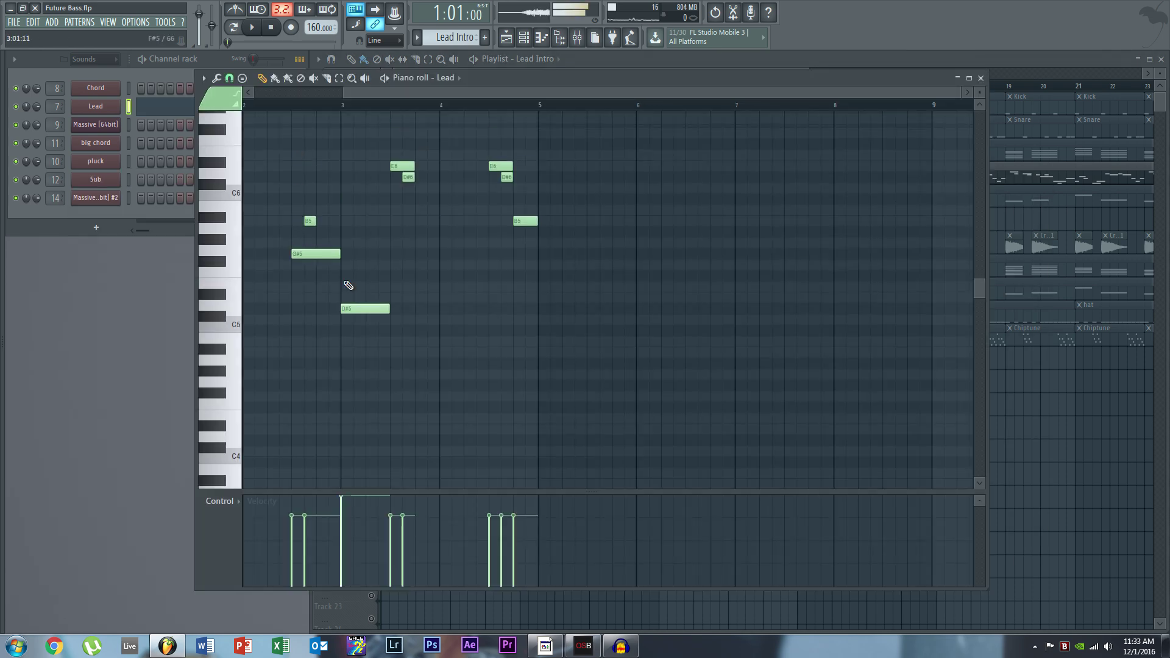
key(space)
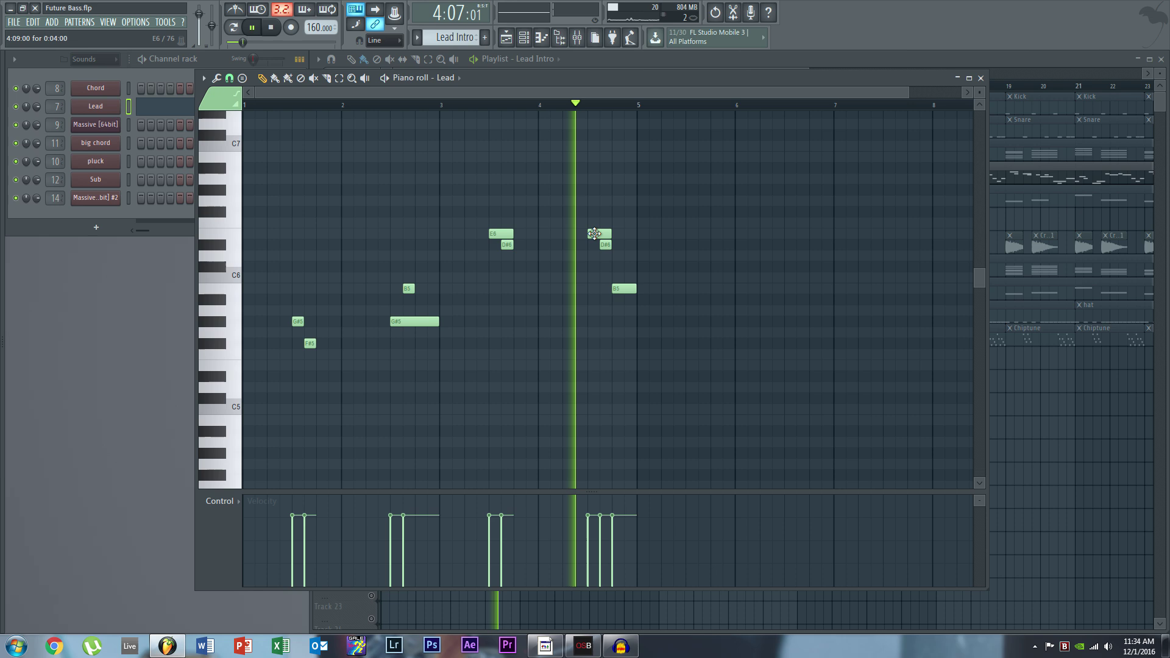
key(space)
click(979, 79)
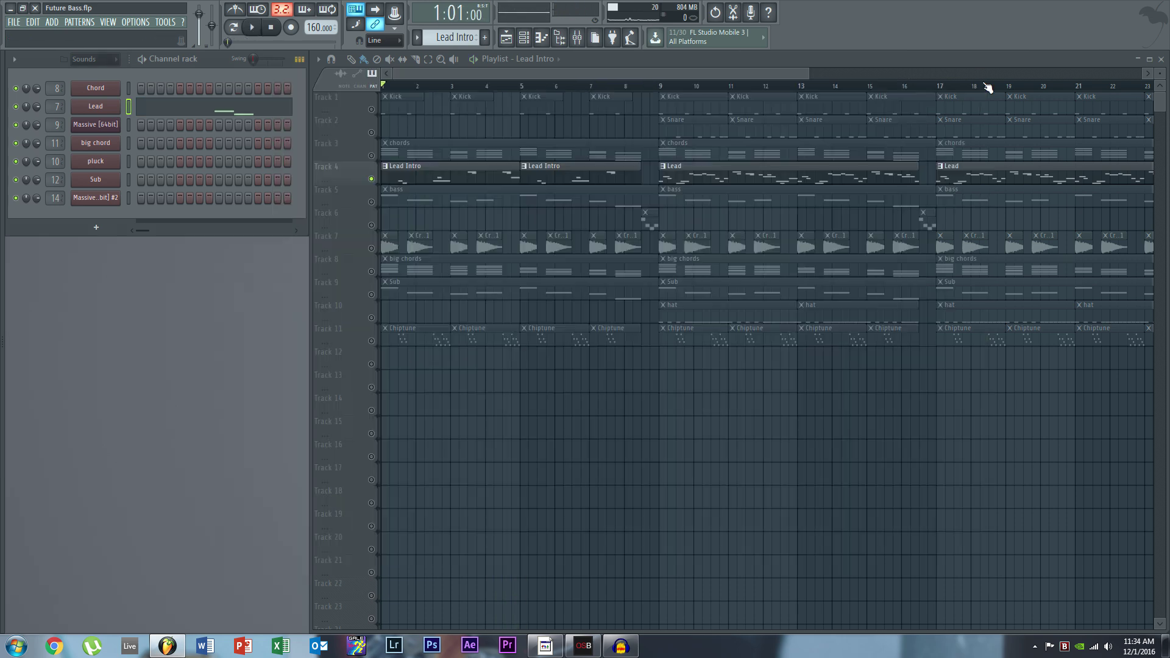
click(371, 156)
click(371, 133)
click(371, 109)
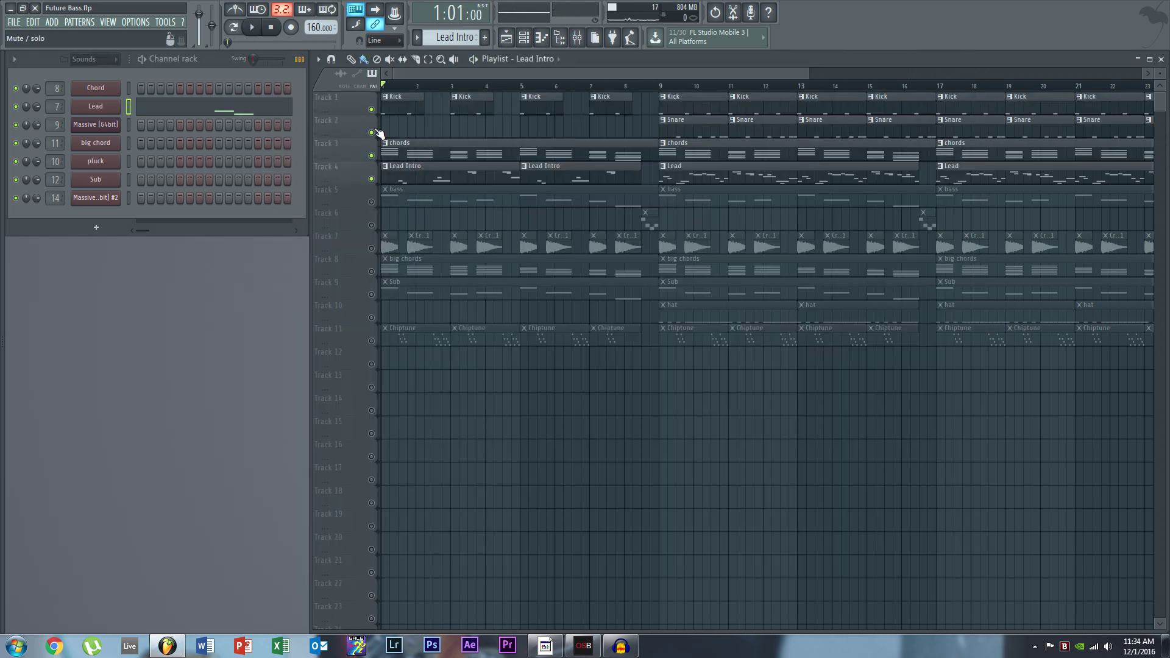
click(371, 202)
click(371, 248)
click(371, 271)
click(371, 295)
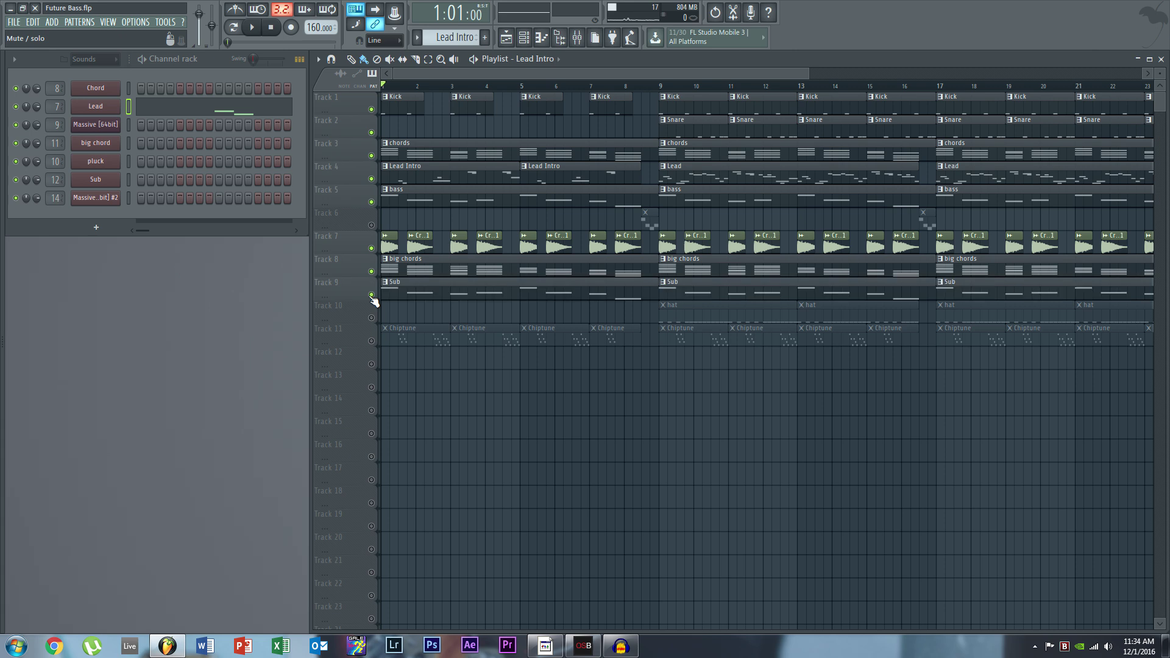
double_click(407, 178)
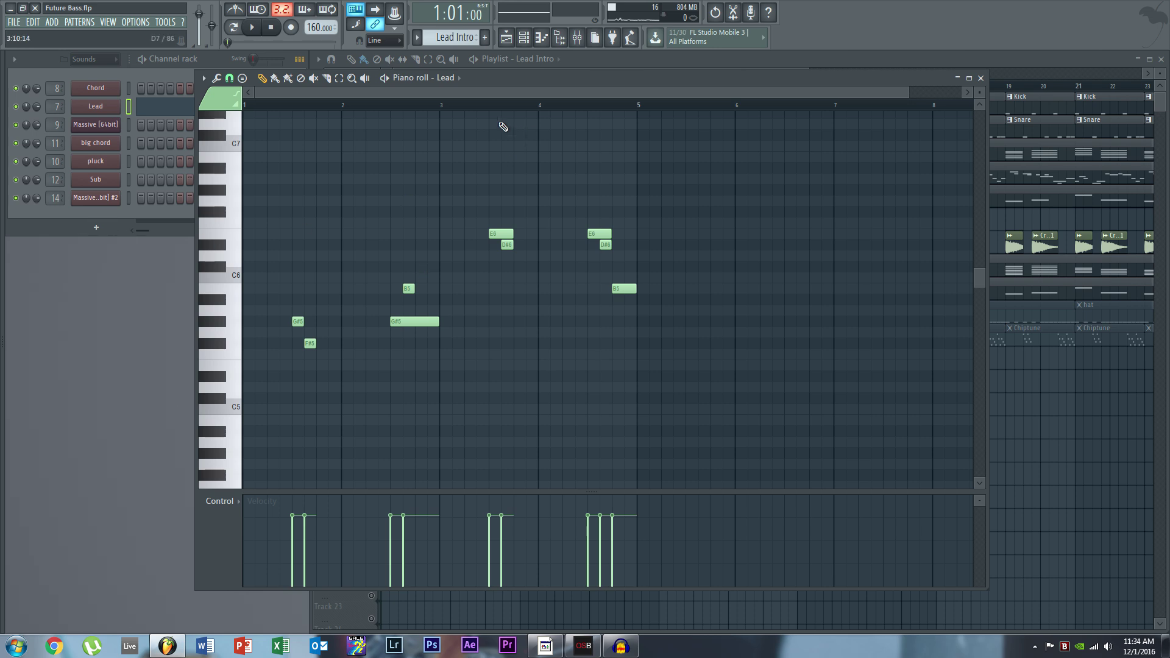
click(981, 78)
key(space)
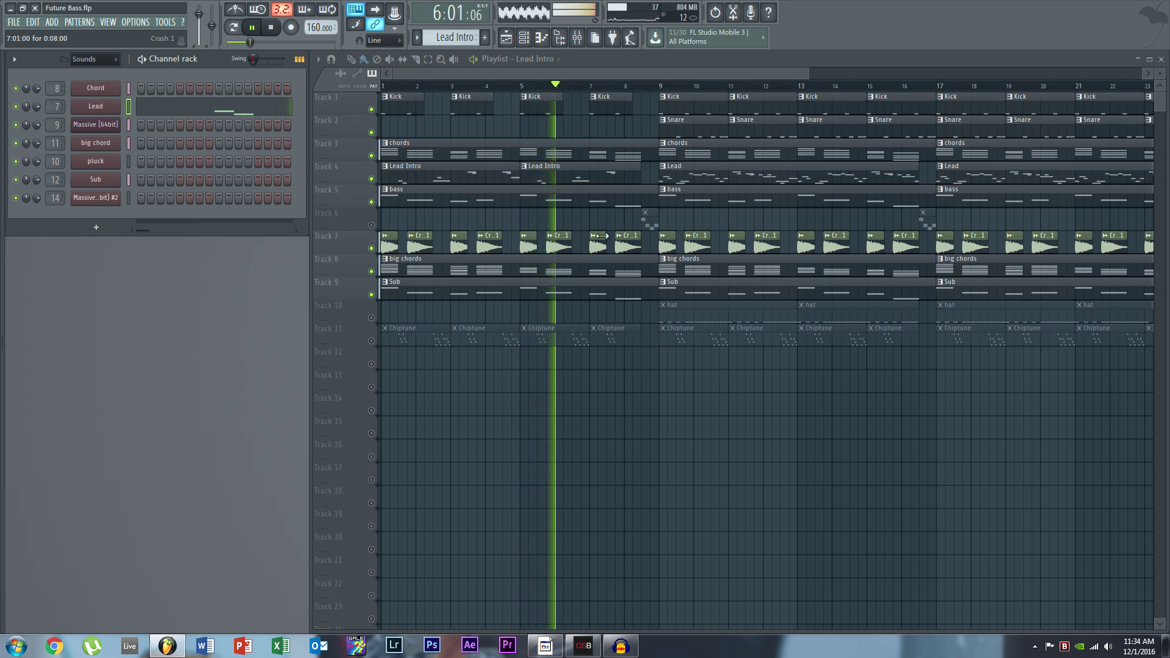
key(space)
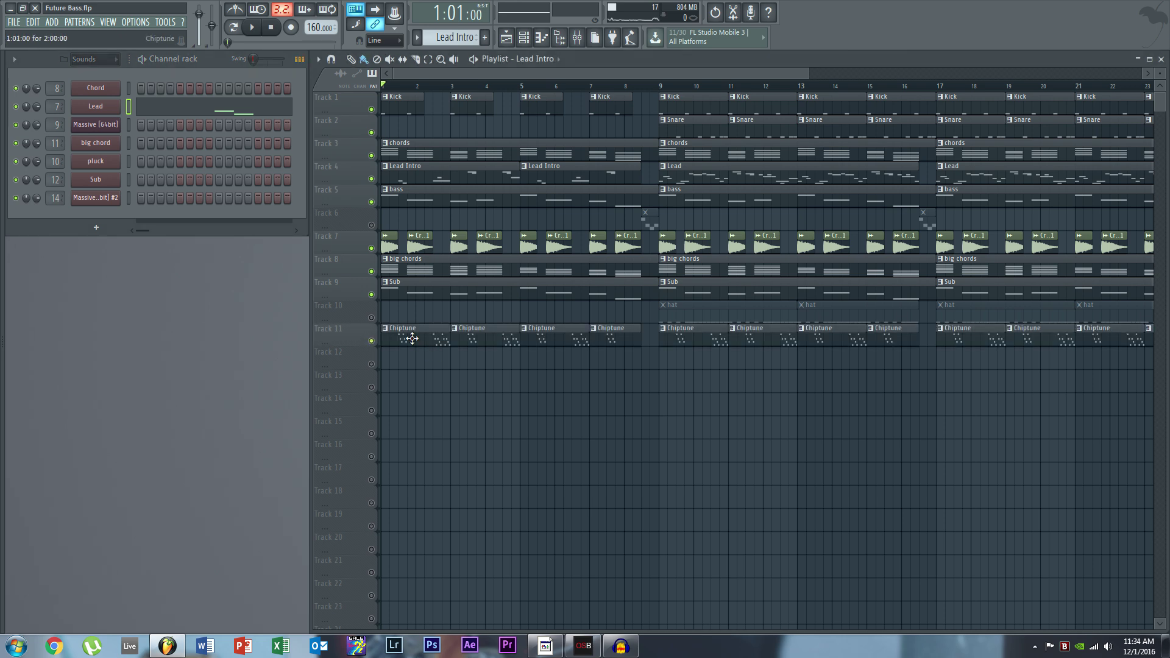
Open the Chiptune clip's notes in the Piano roll and zoom in to review them.
double_click(410, 333)
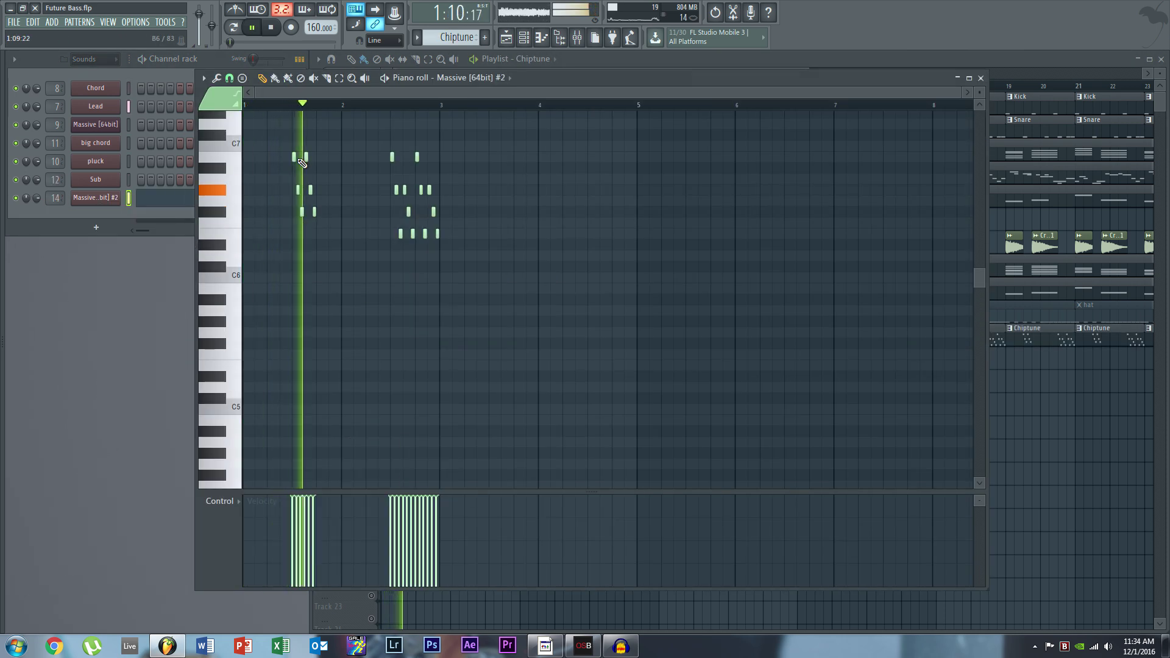
key(F7)
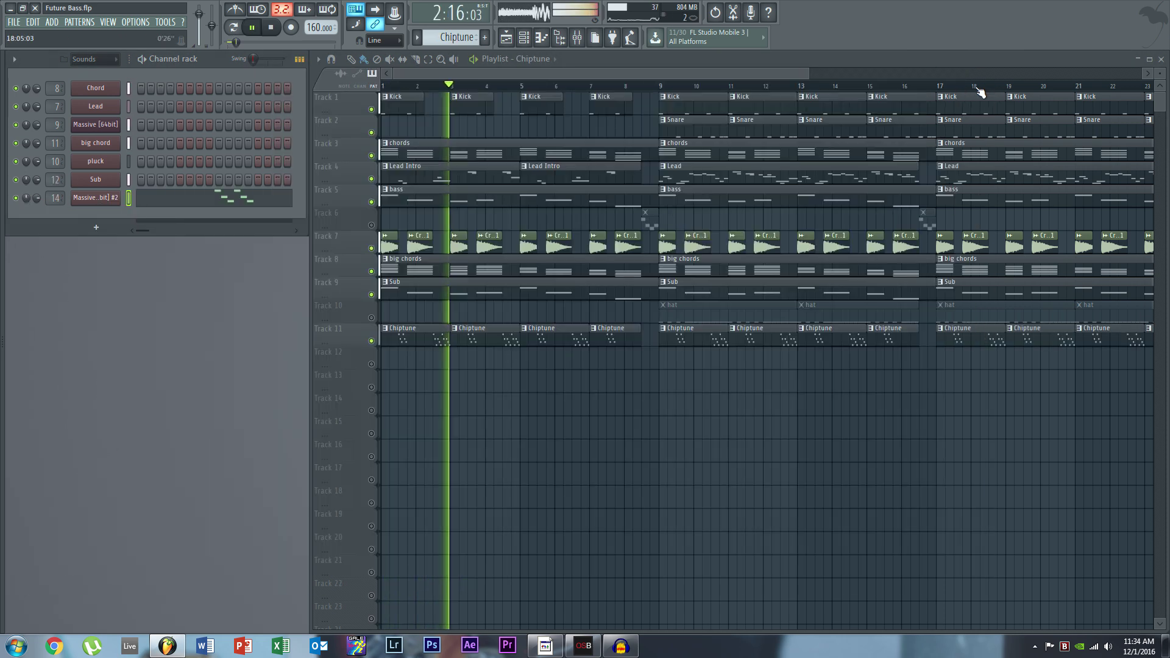
key(space)
double_click(499, 337)
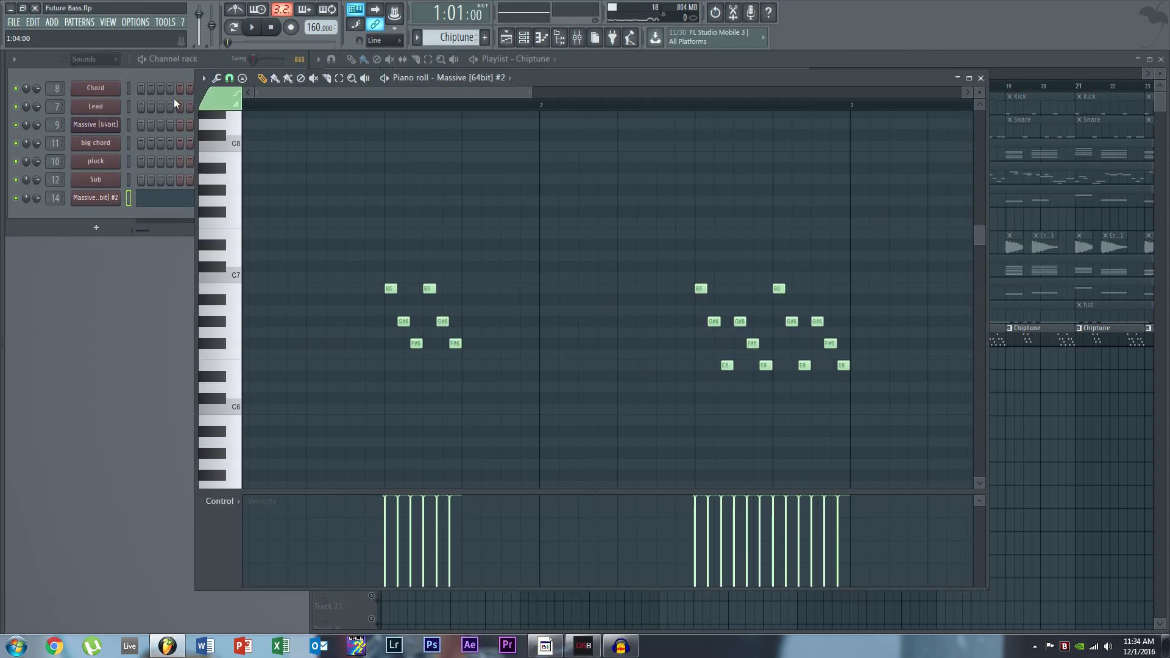
ctrl+scroll(470, 308, up, 2)
scroll(470, 316, up, 1)
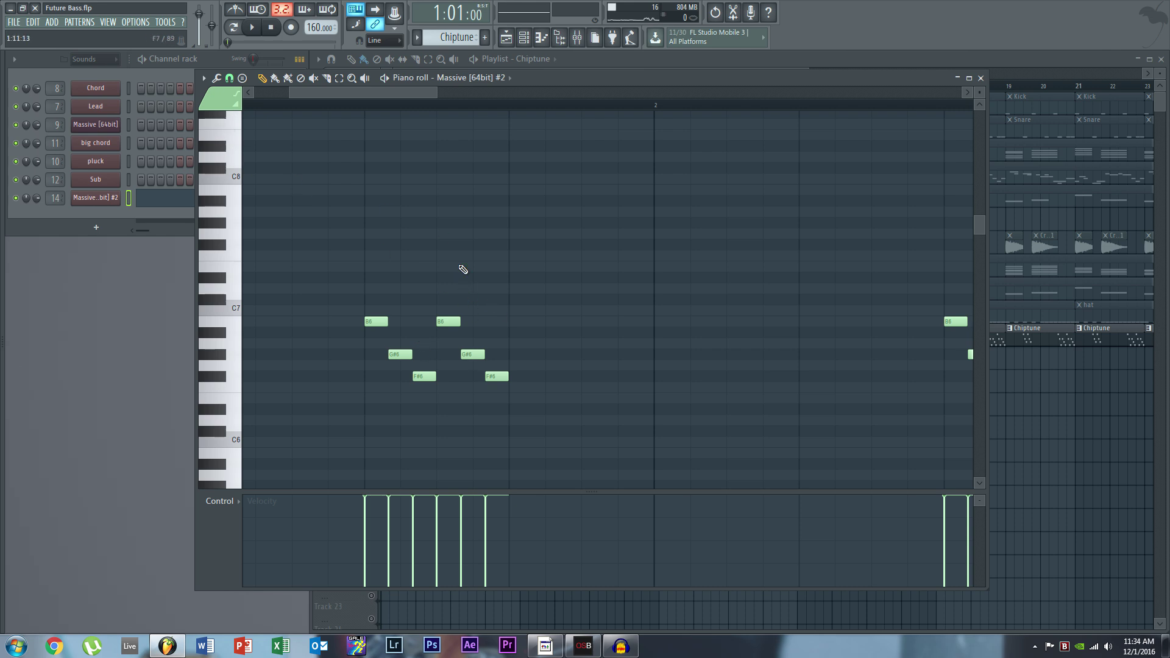
Close the Chiptune Piano roll, play the arrangement, and unmute the Lead track (Track 4).
click(981, 78)
key(space)
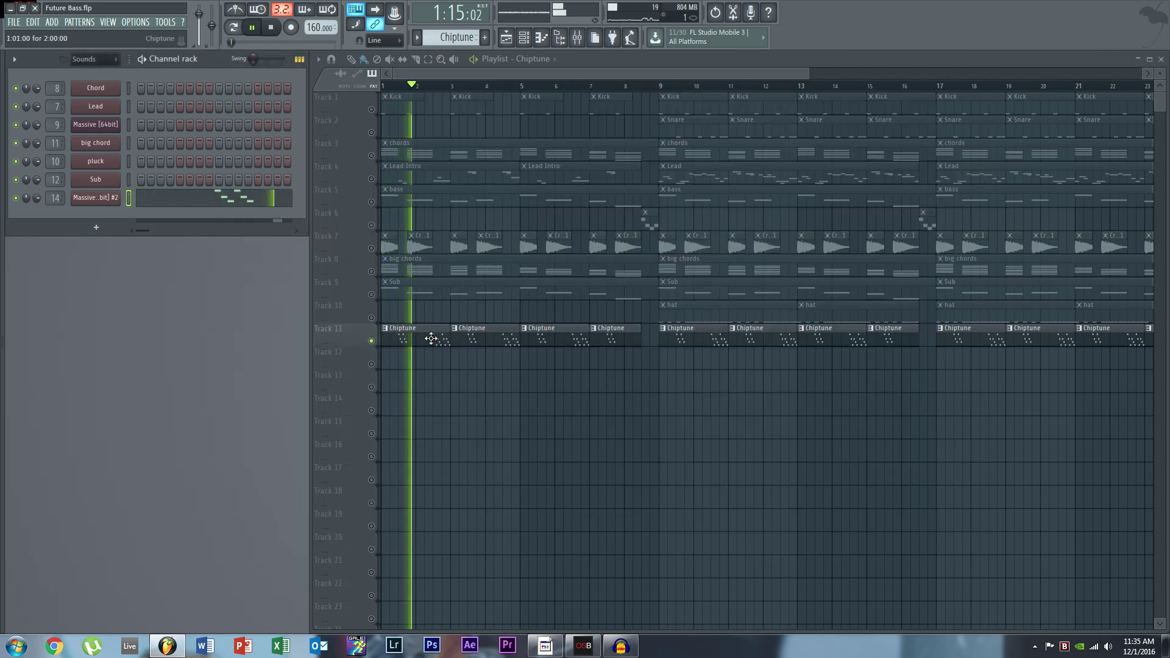
key(space)
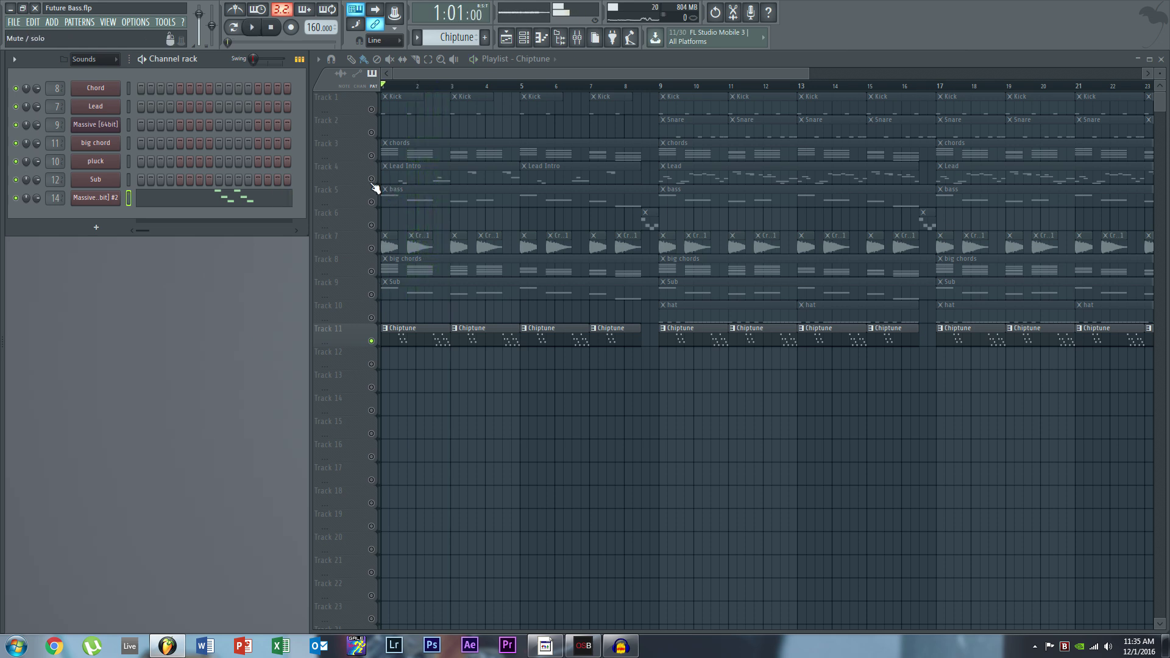
click(371, 179)
Unmute the Kick, chords, bass, Track 7, big chords and Sub tracks and play them together.
key(space)
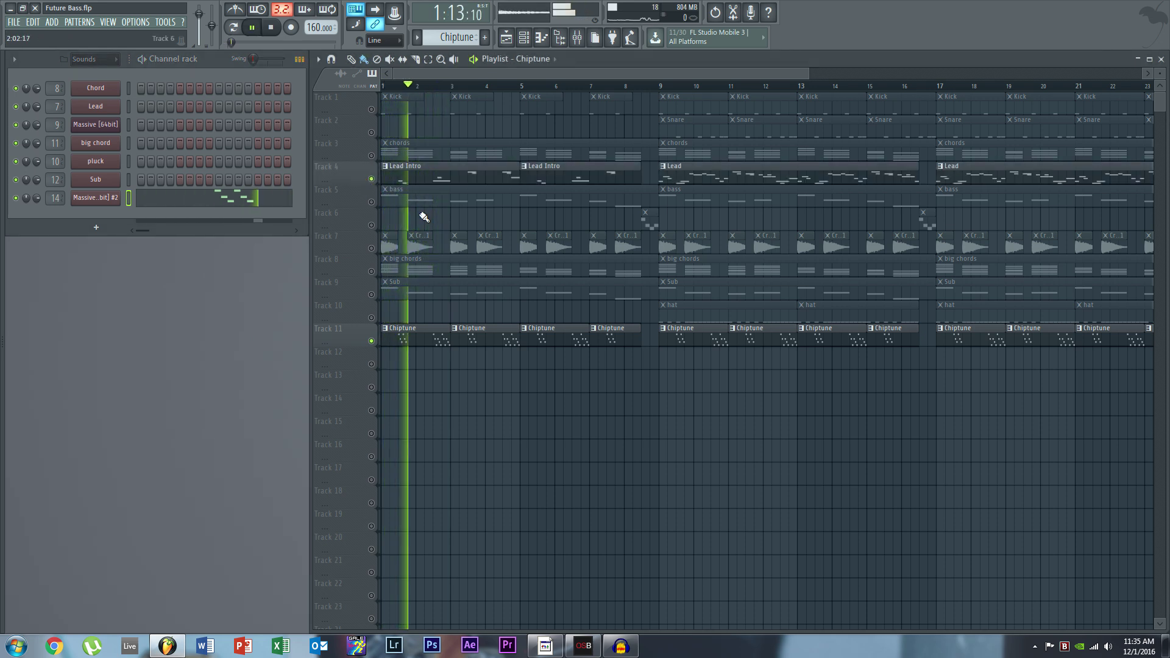
key(space)
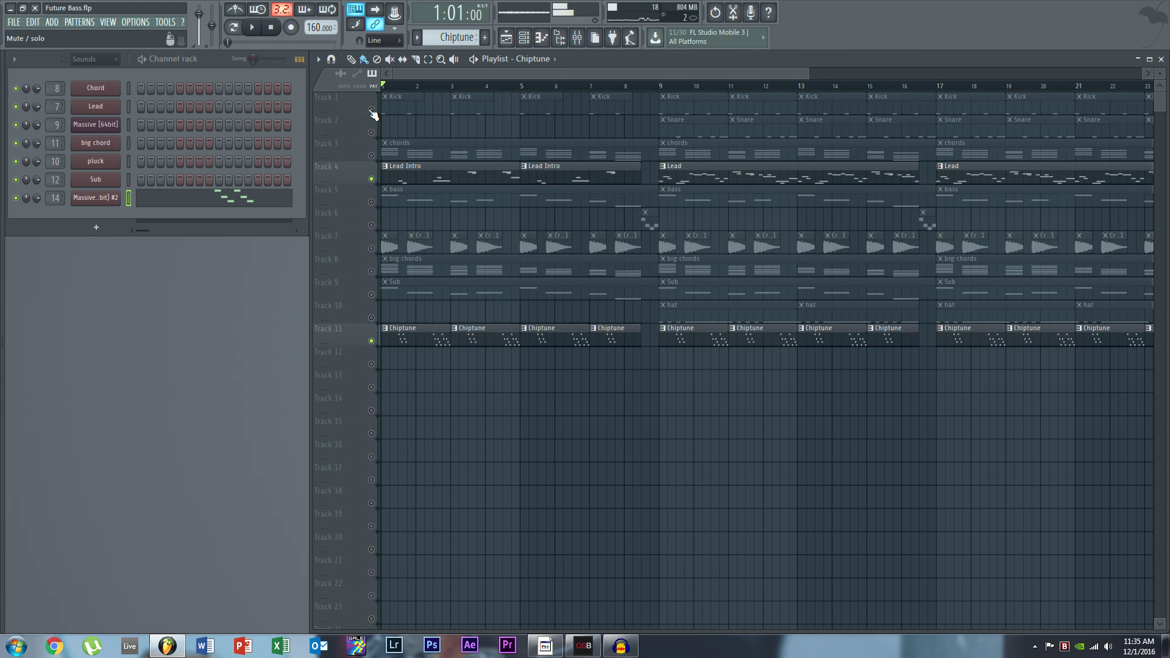
click(371, 109)
click(371, 155)
click(371, 201)
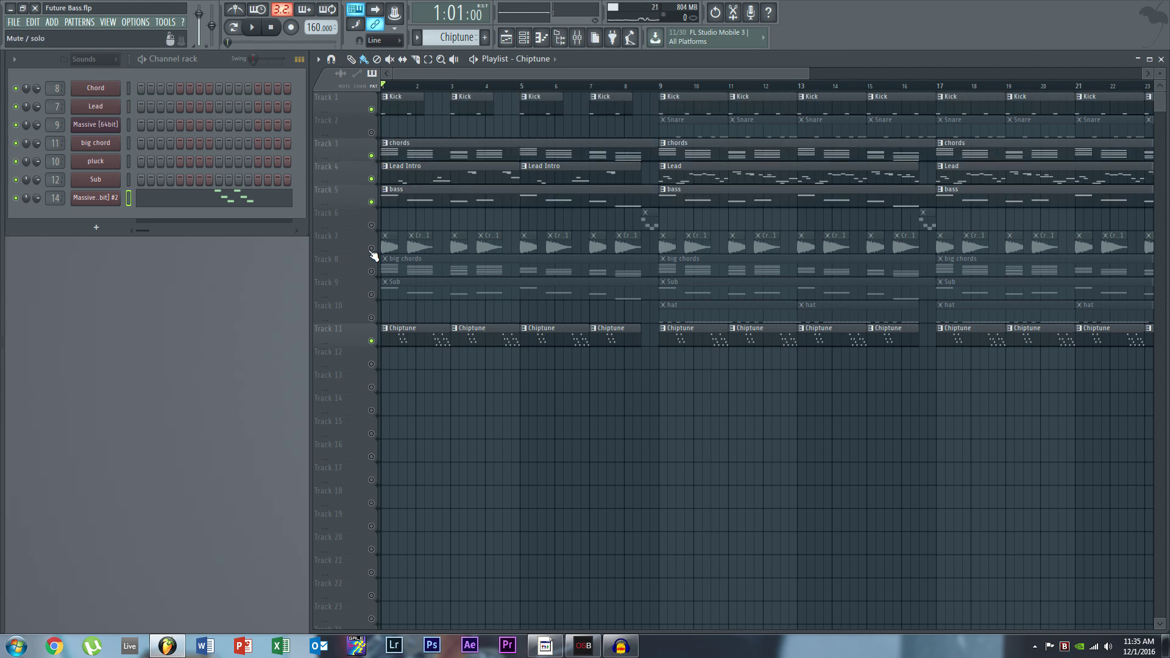
click(371, 248)
click(371, 271)
click(371, 295)
key(space)
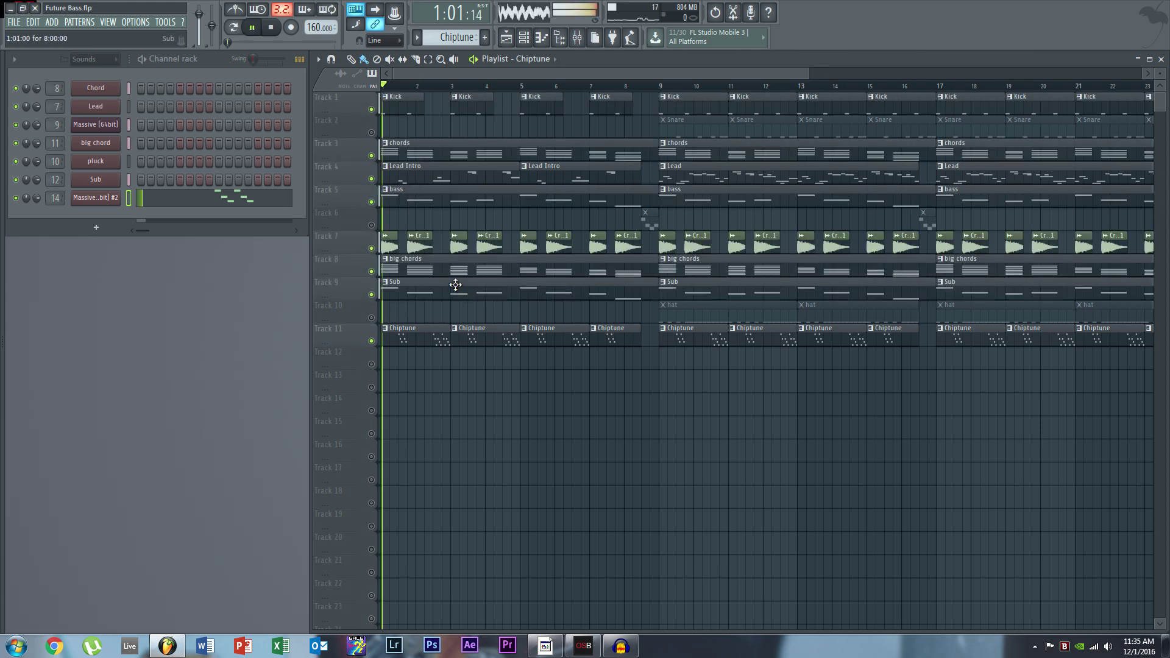
right_click(372, 111)
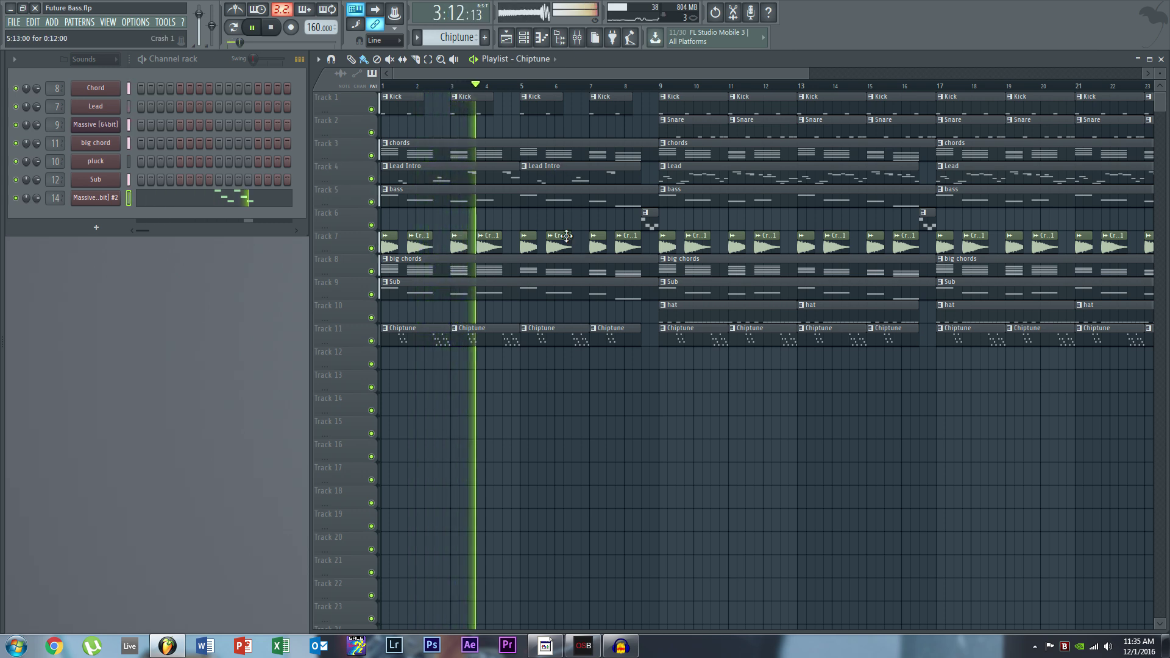
key(space)
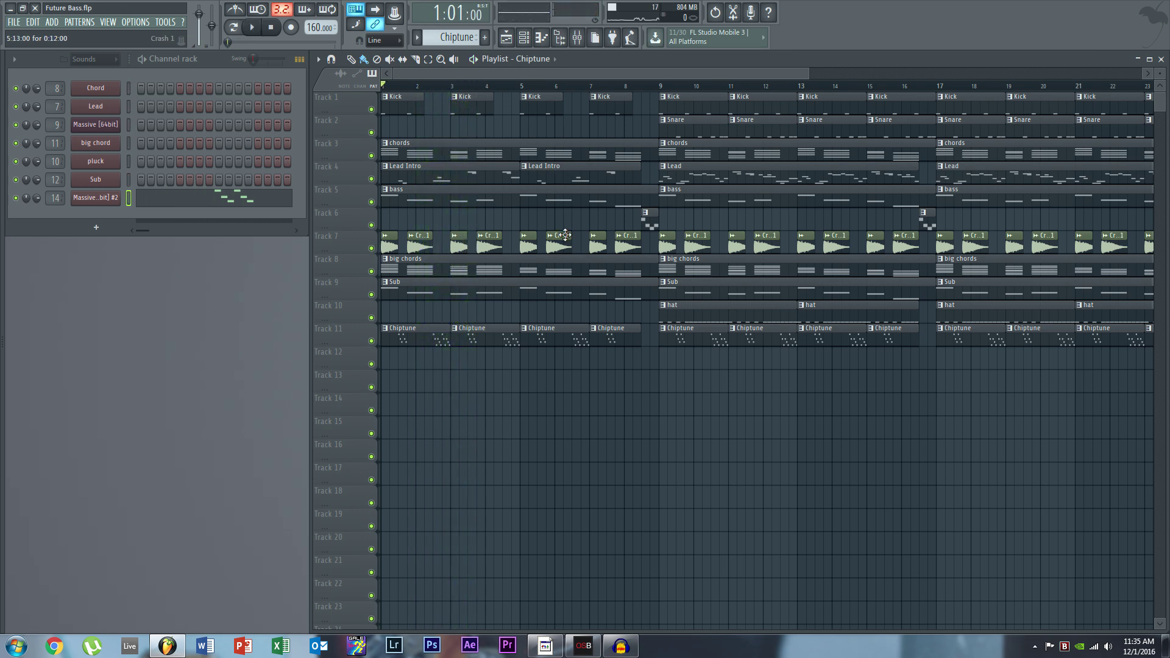
Set the song position to bar 8 and play from there with Track 6 soloed.
click(646, 91)
ctrl+click(371, 226)
key(space)
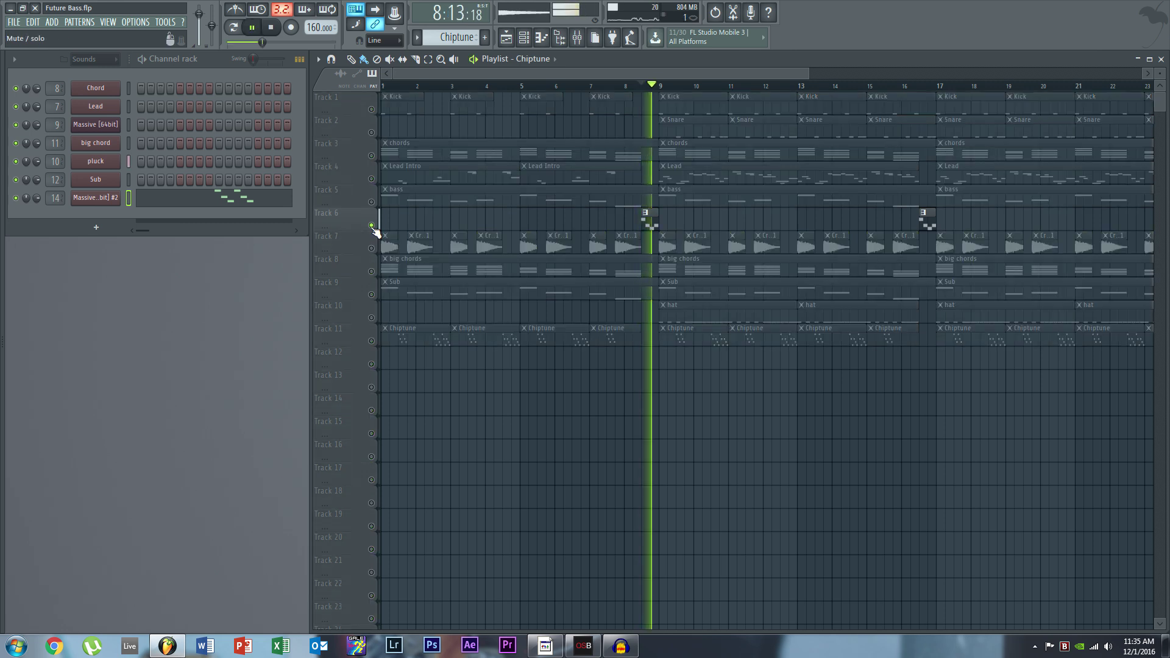
key(space)
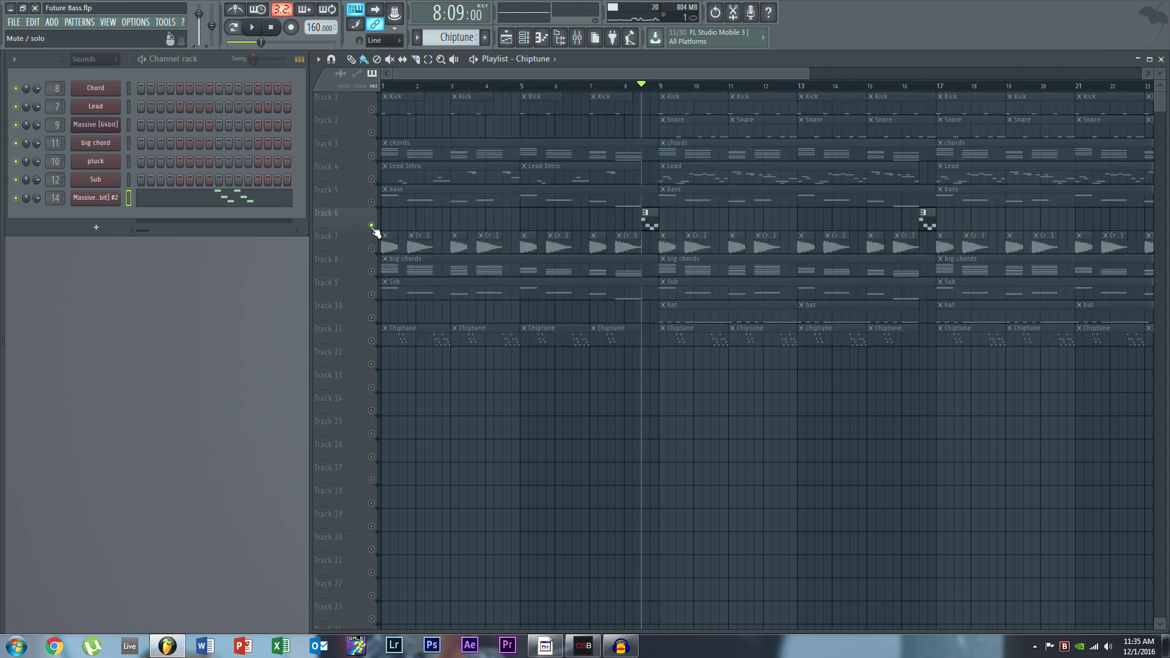
click(108, 199)
click(450, 436)
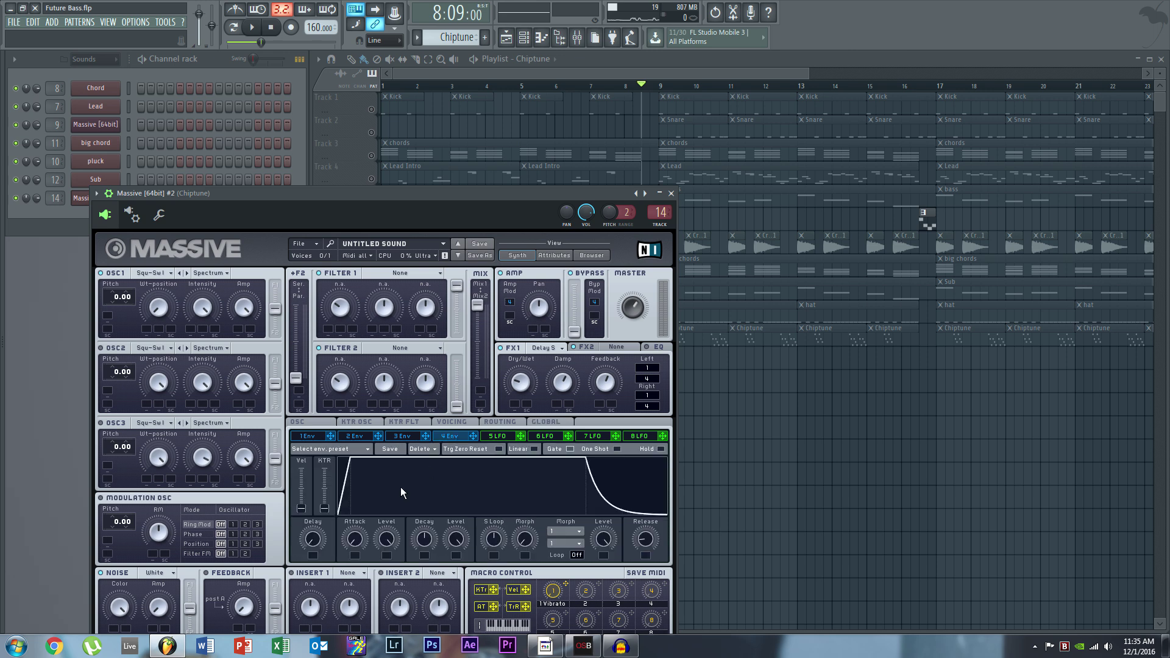
click(93, 163)
click(740, 423)
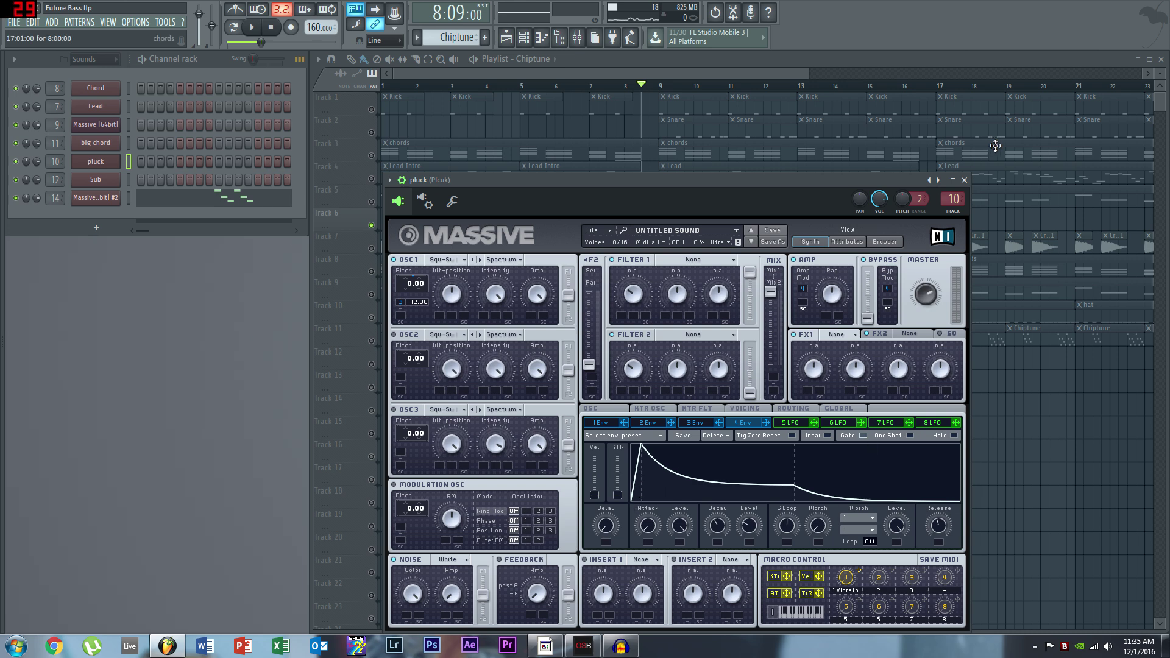
click(964, 180)
key(space)
key(space)
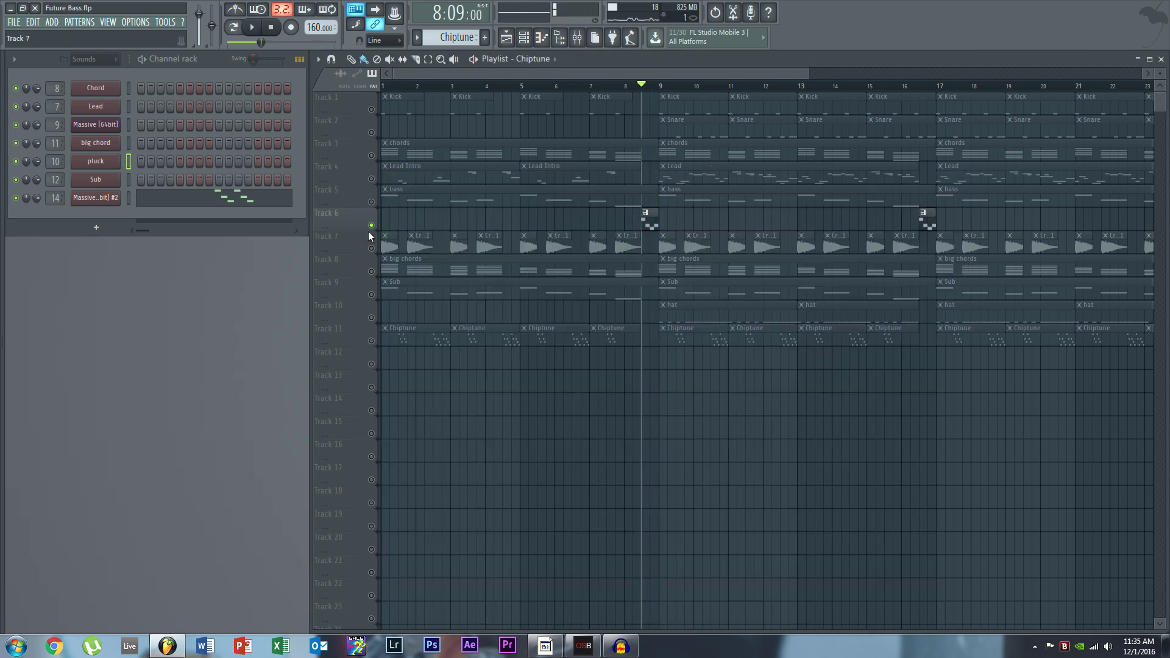
Play from bar 7 and remove a stray Chiptune clip from Track 6 at bar 11.
click(364, 199)
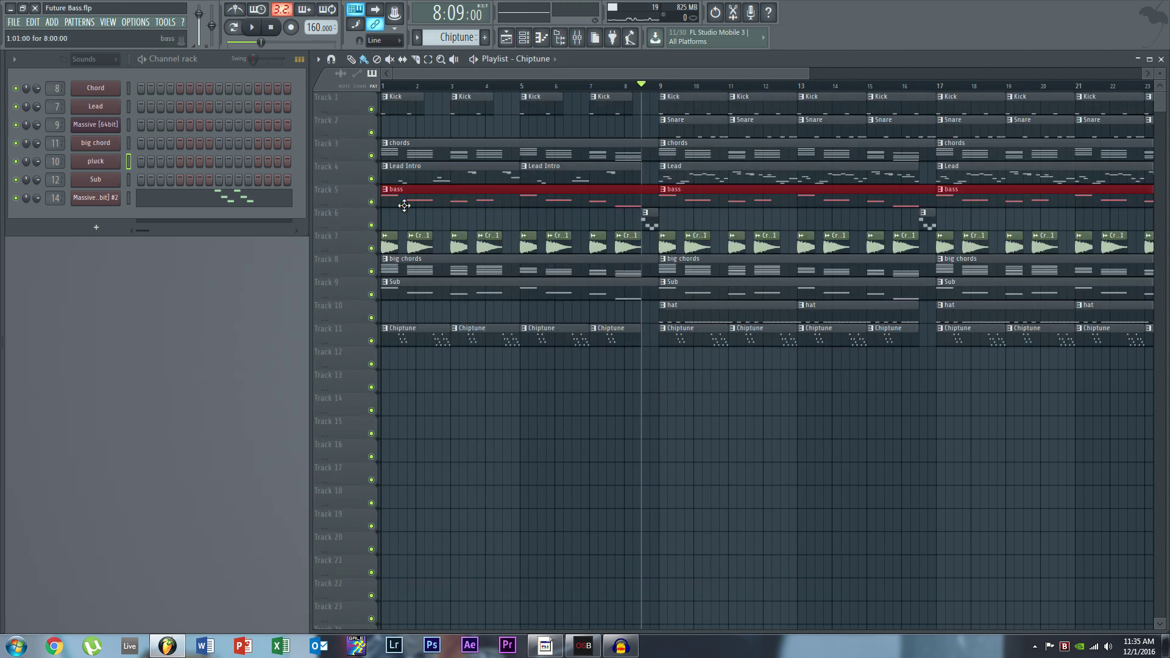
drag(633, 85, 614, 85)
key(space)
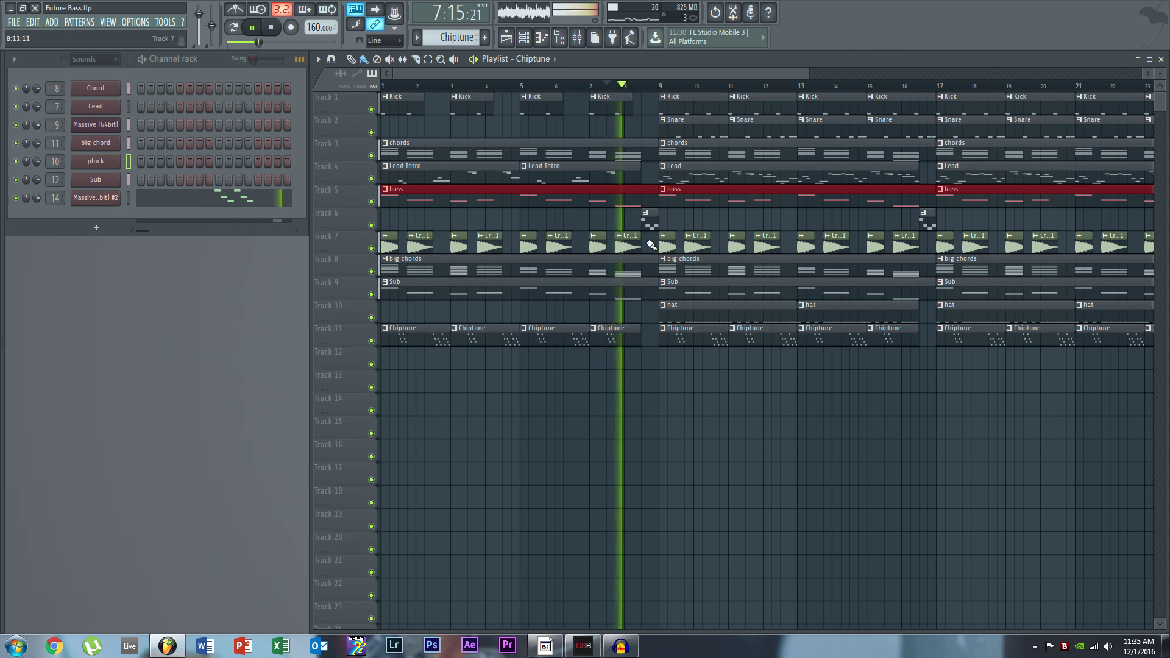
click(753, 223)
right_click(753, 223)
key(space)
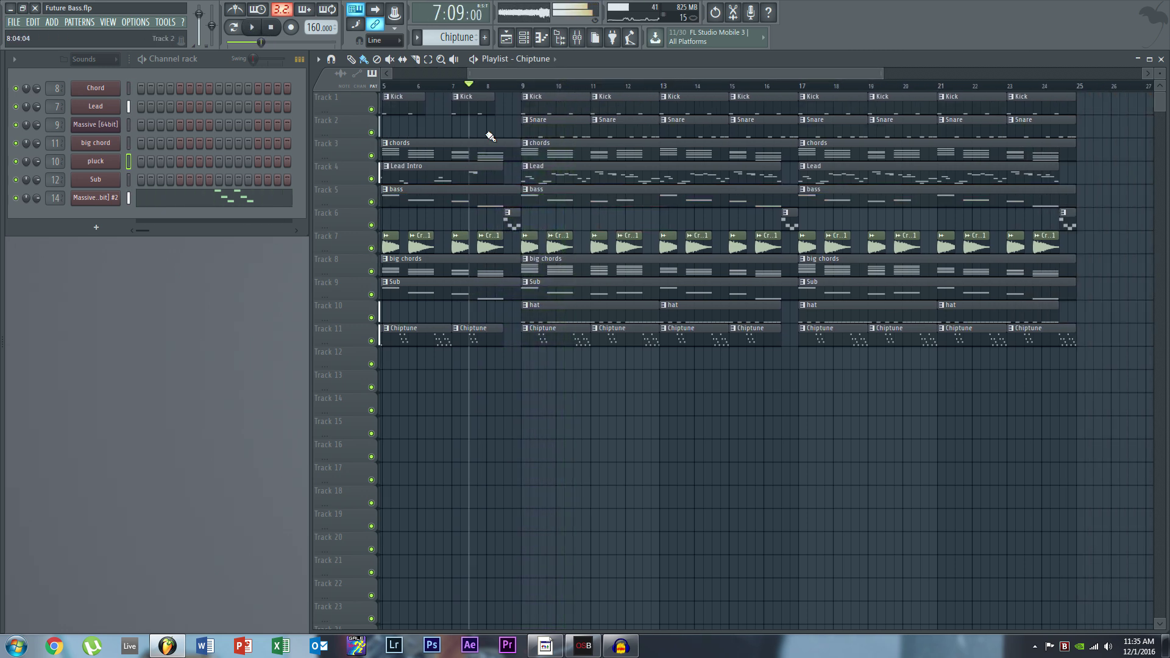
Solo the Snare track and play it from bar 9.
right_click(372, 134)
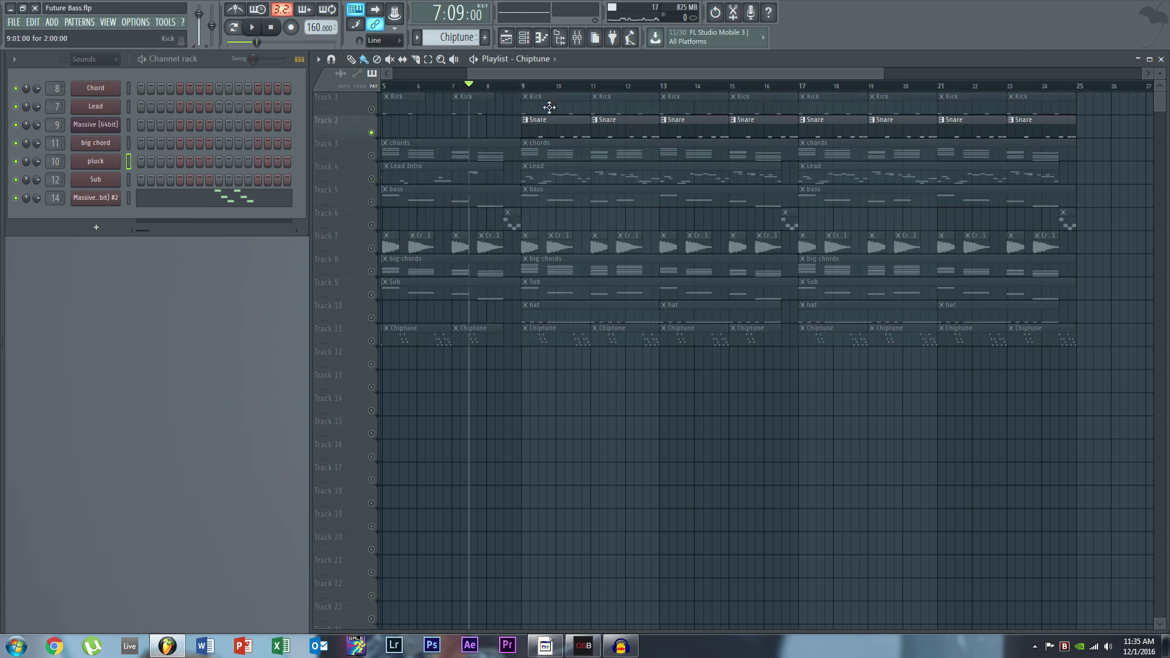
scroll(569, 72, down, 1)
click(497, 84)
key(space)
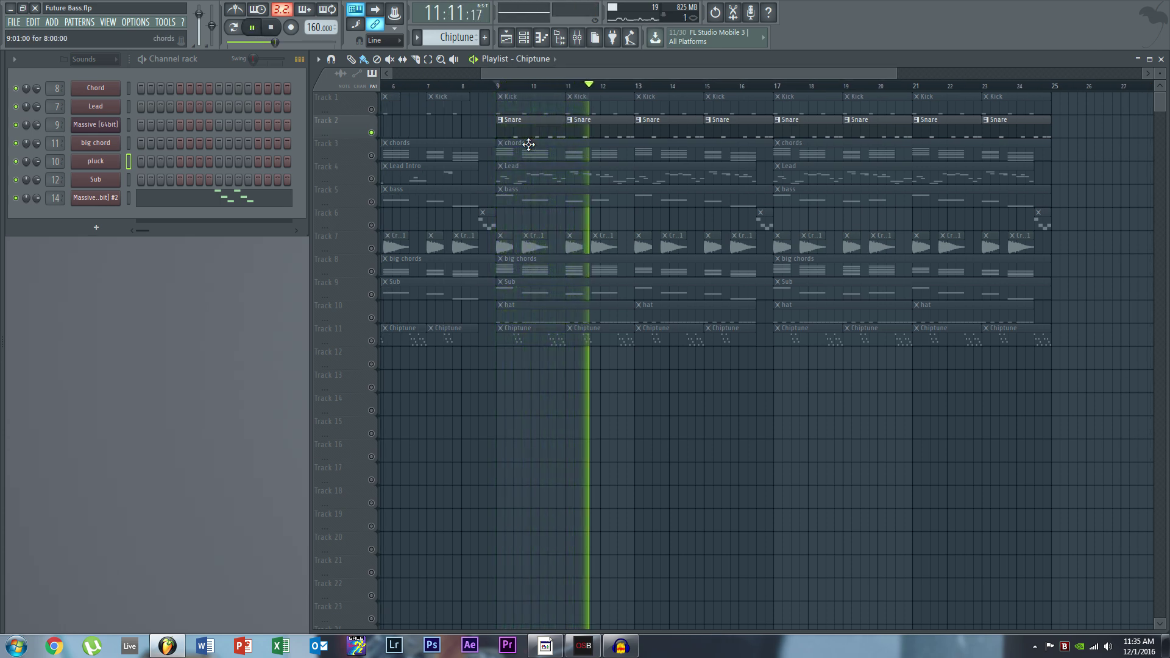
key(space)
key(space)
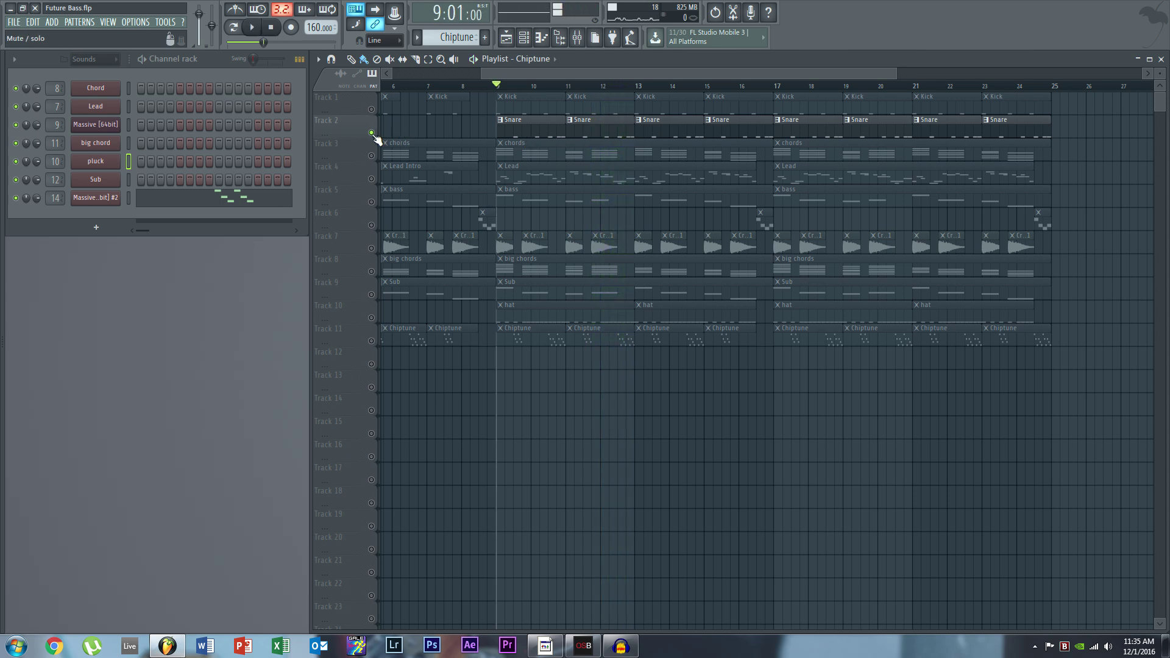
Audition the hat track solo, then clear all solos so every track plays.
right_click(371, 132)
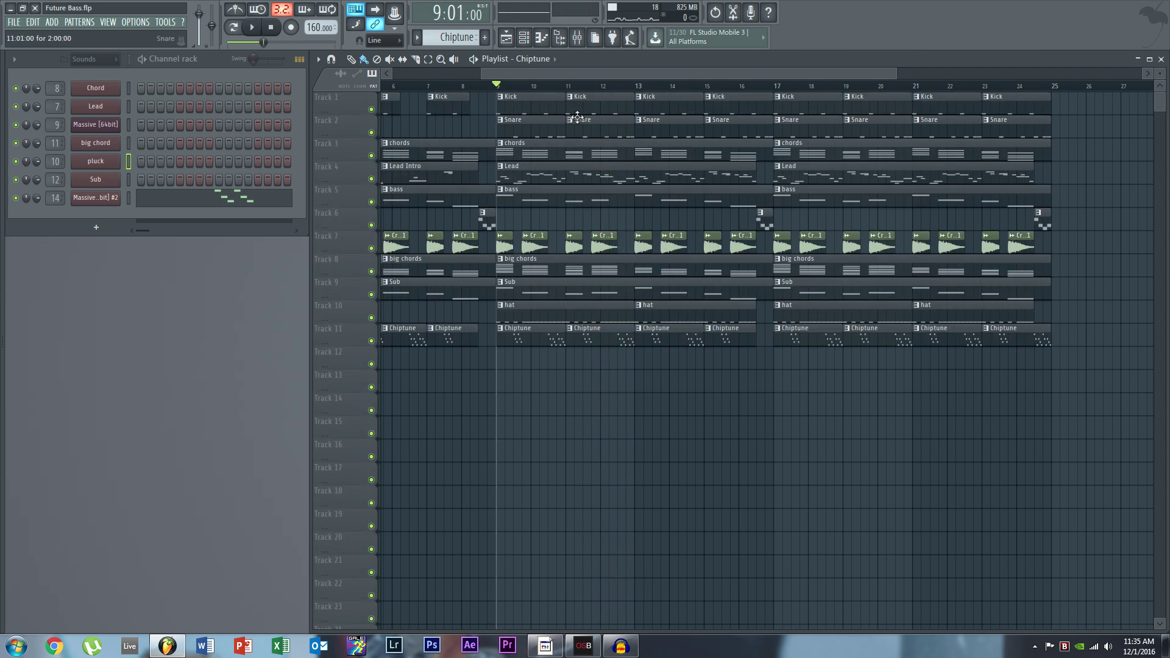
right_click(371, 318)
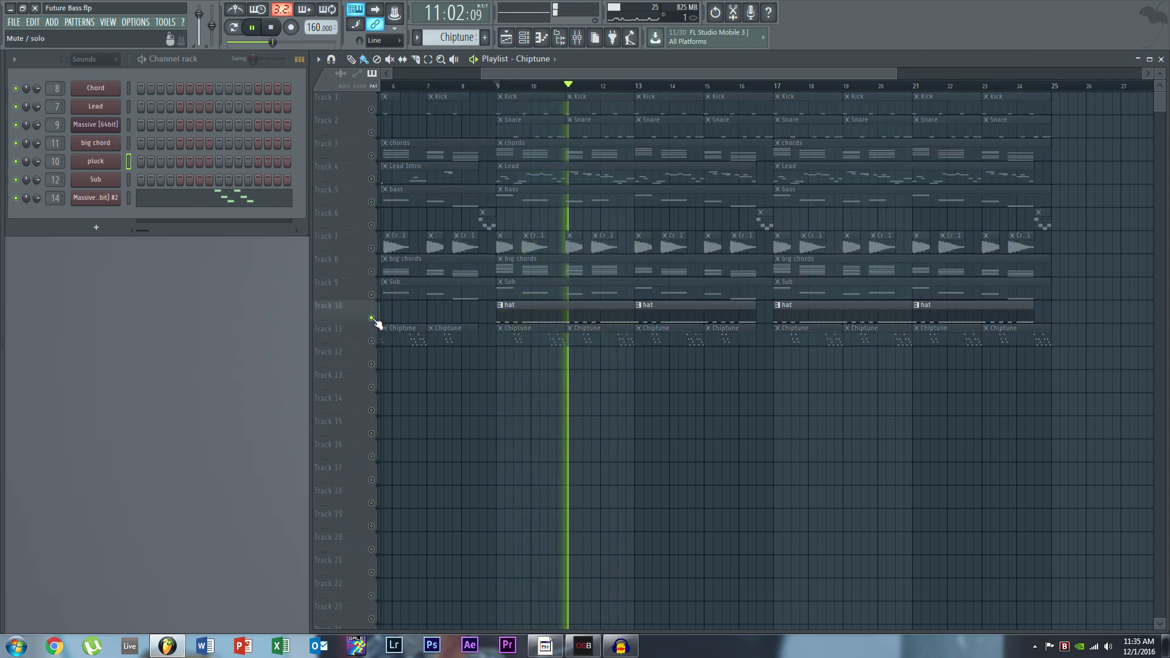
right_click(372, 318)
key(space)
key(space)
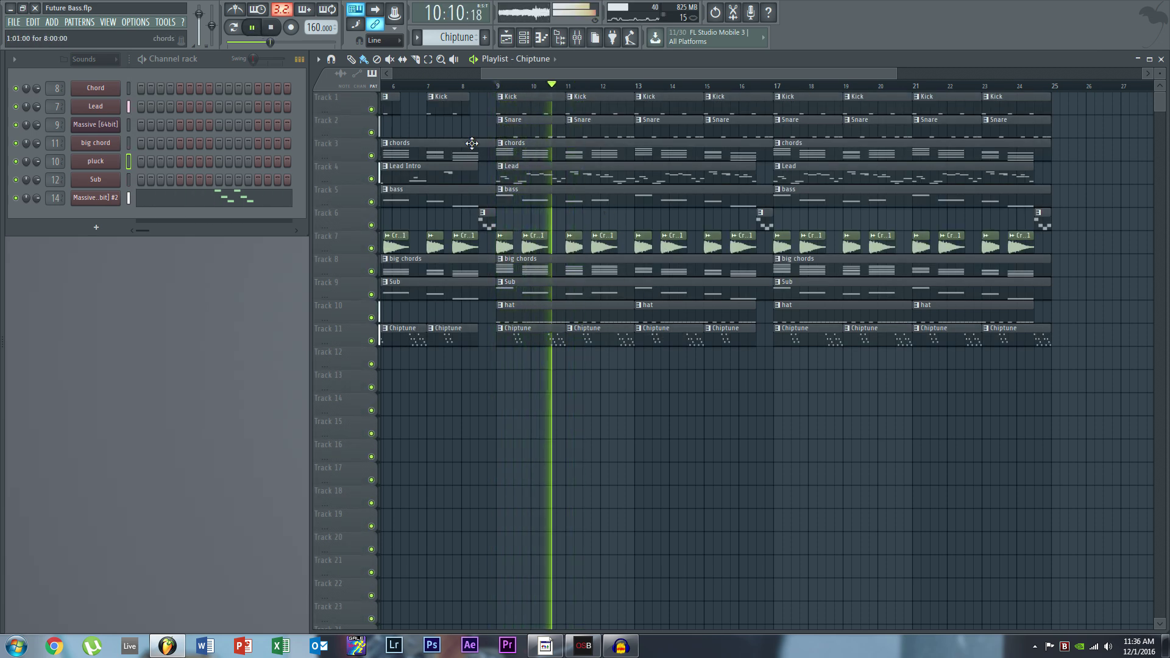
Open the mixer and inspect the SC, Kick and Snare Fat inserts' effects.
key(F9)
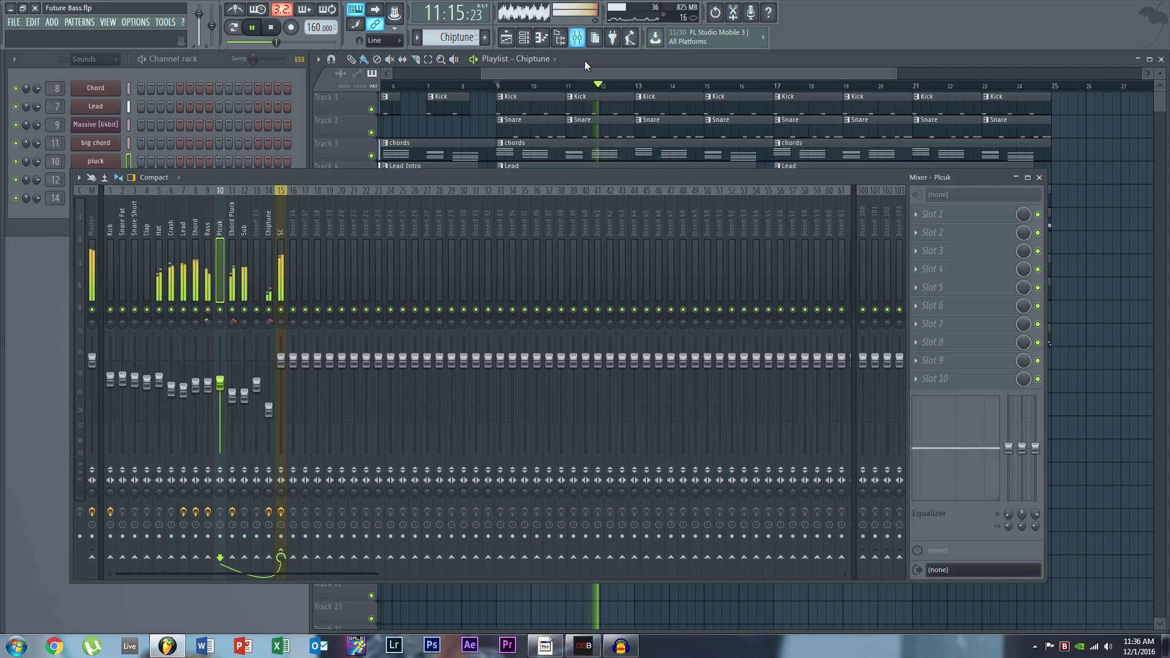
drag(353, 191, 424, 110)
key(space)
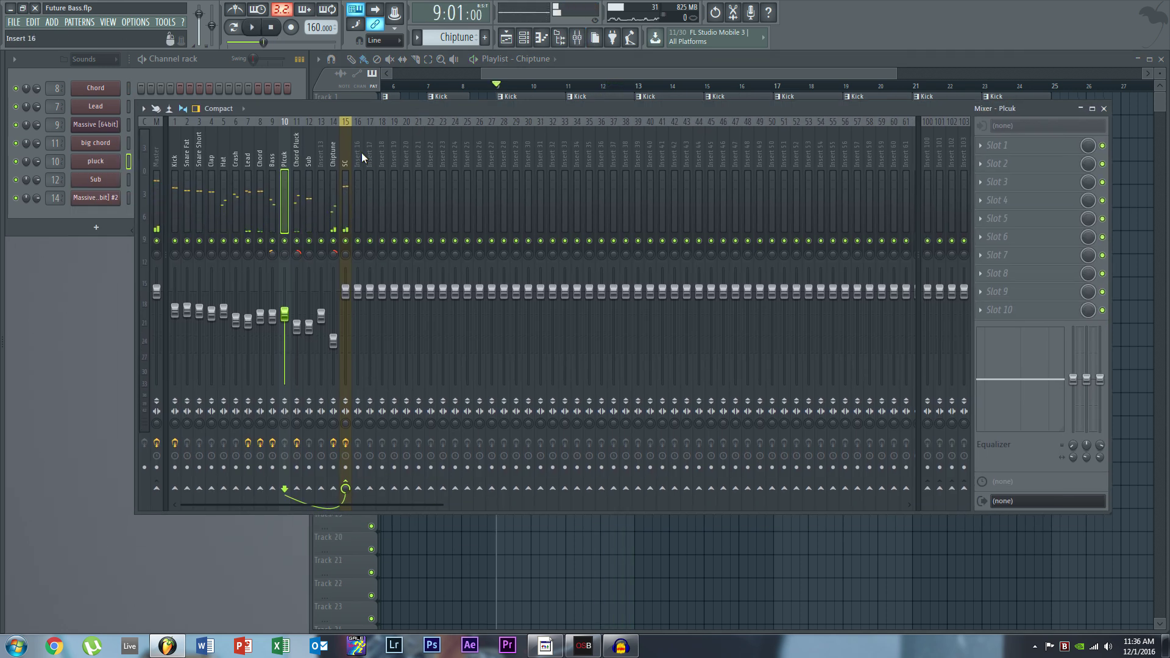
click(345, 182)
click(176, 160)
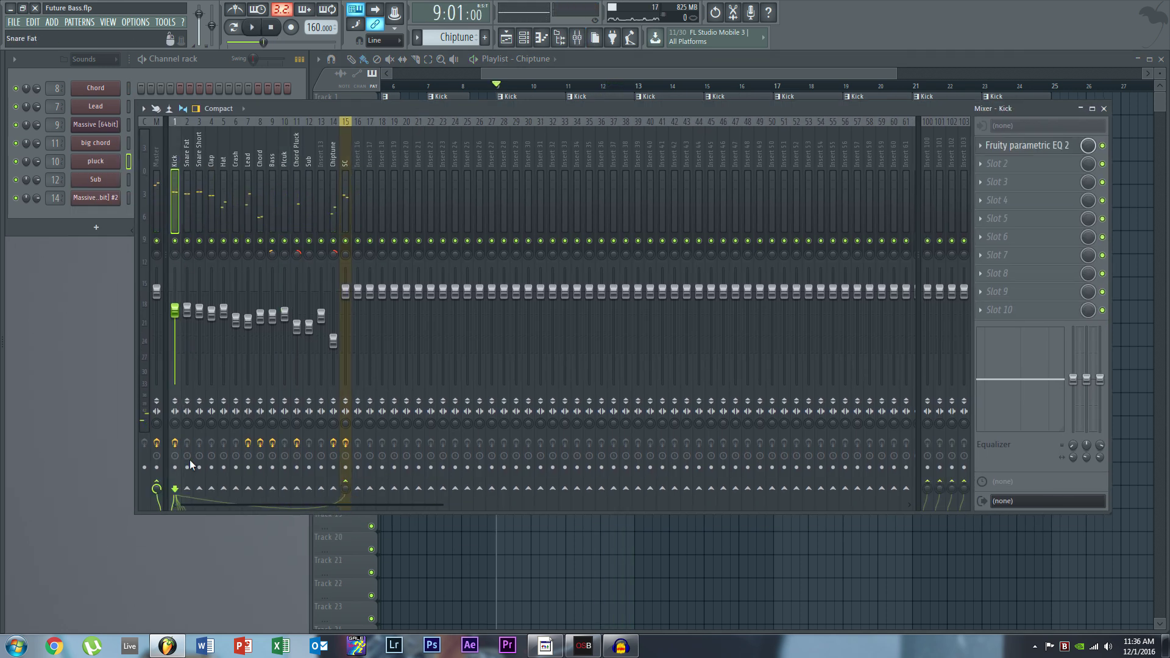
click(191, 165)
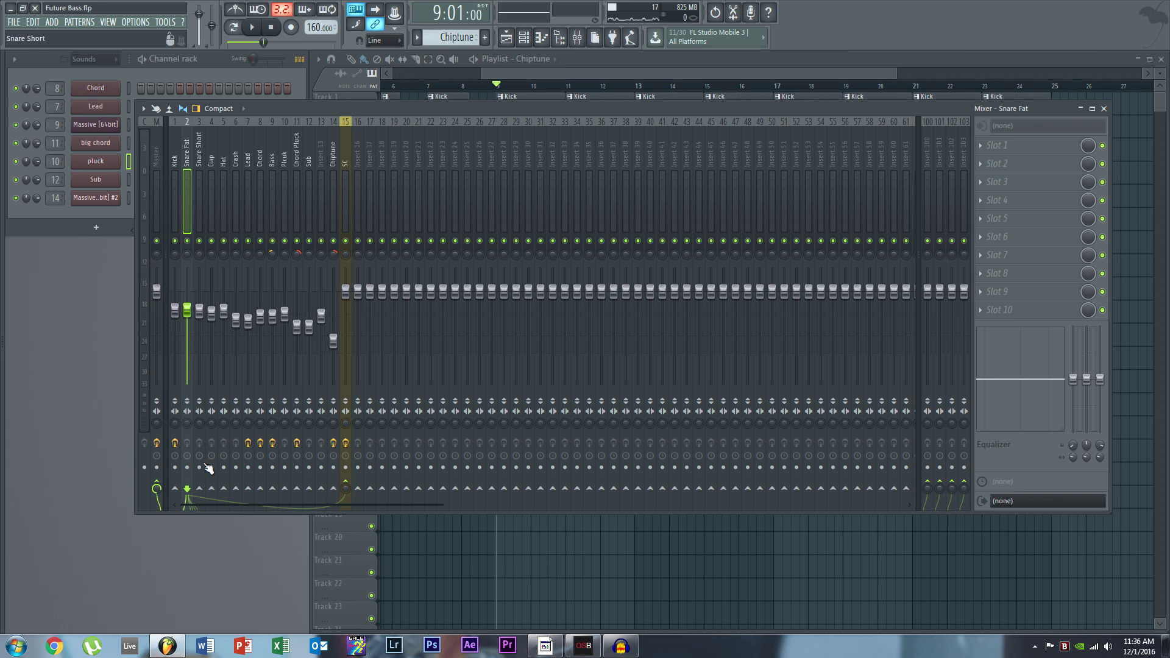
Sidechain the Kick insert to the SC bus.
key(Left)
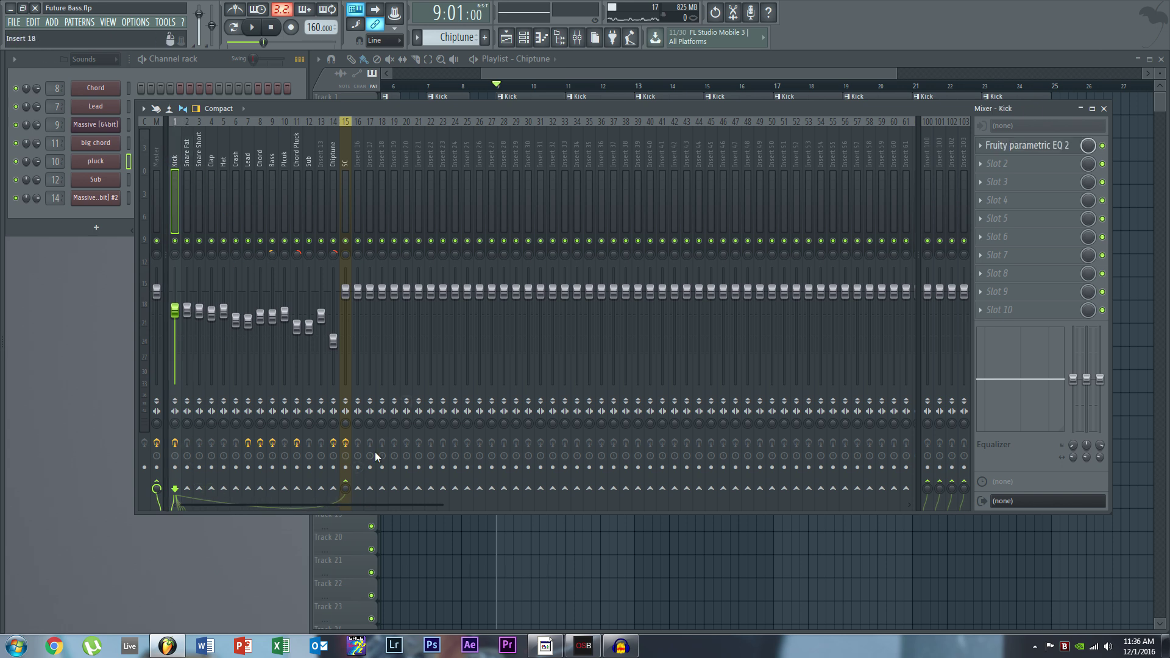
right_click(347, 484)
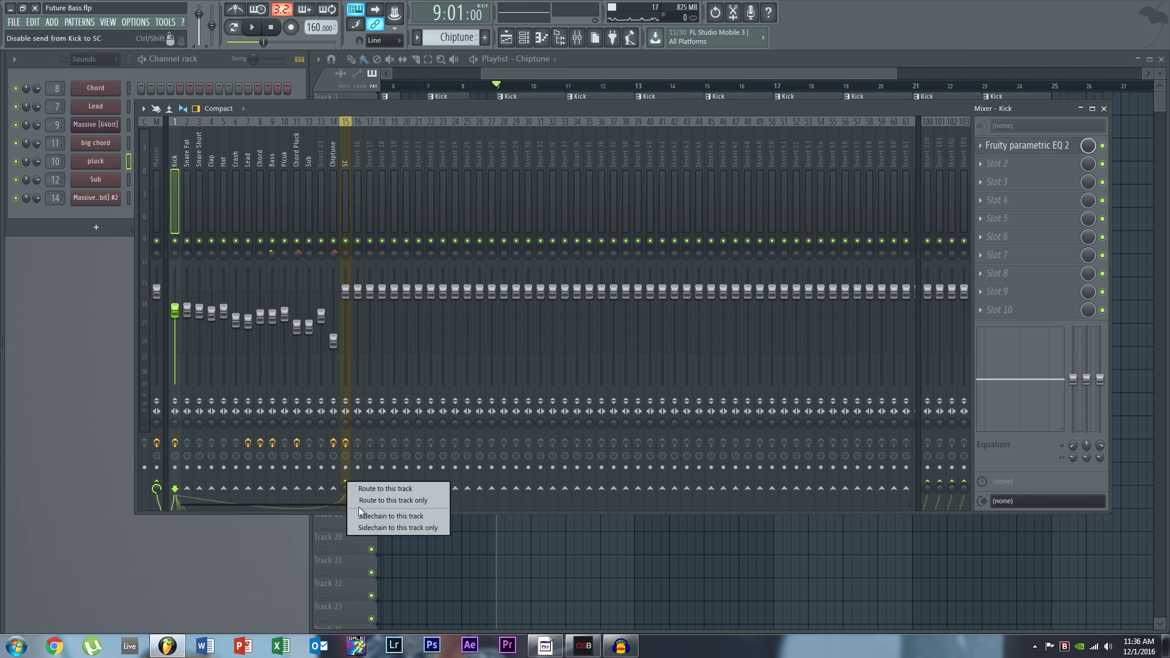
click(345, 150)
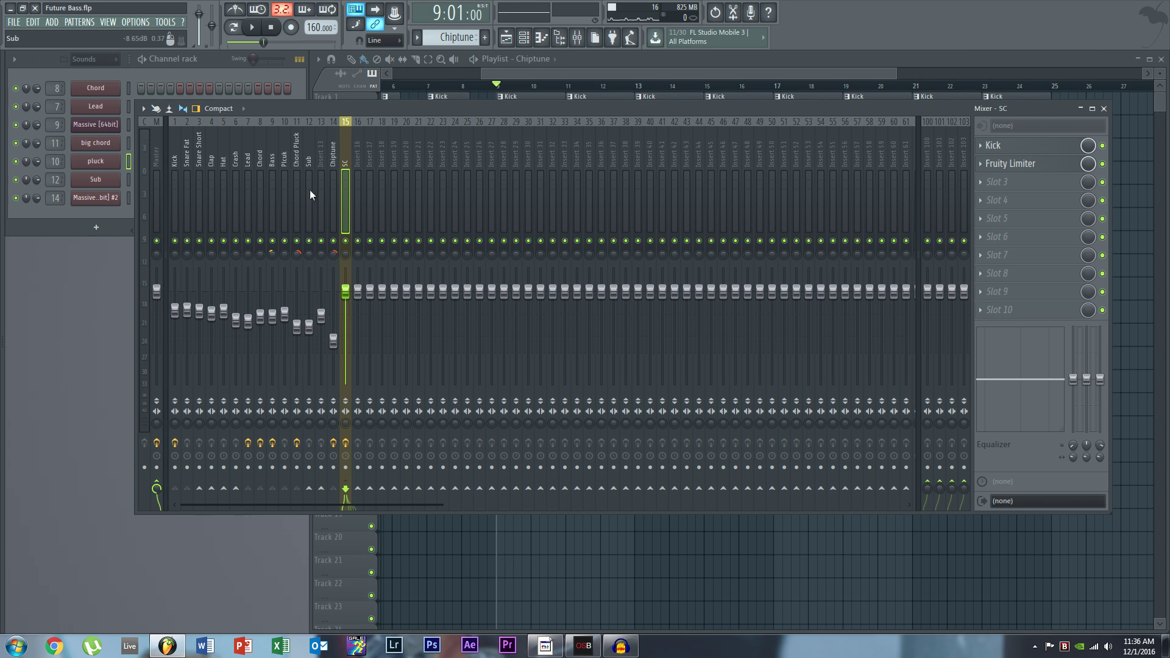
Check the Sub, Chord and Lead inserts' routing to the SC bus.
click(274, 150)
click(306, 149)
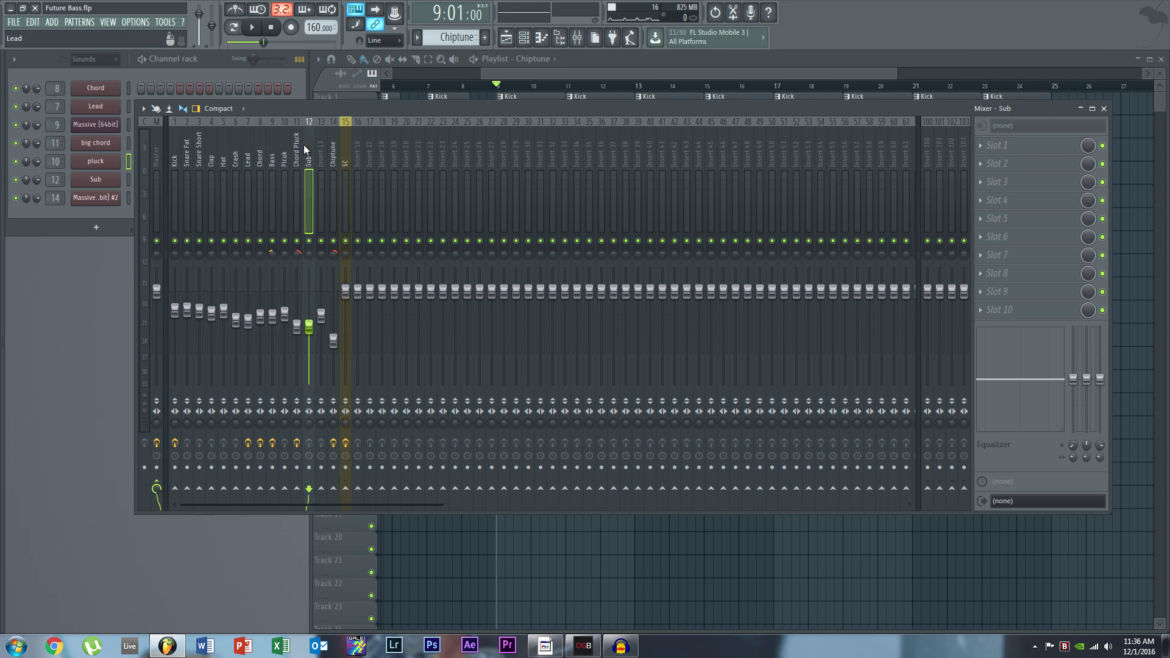
click(341, 152)
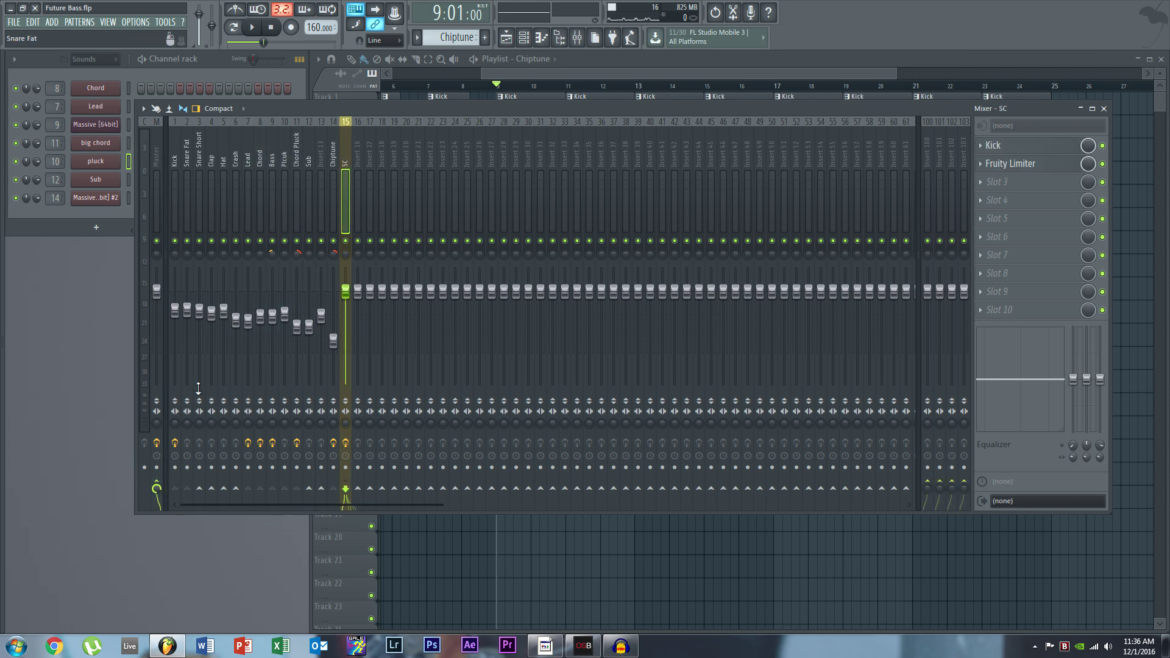
click(266, 165)
click(252, 163)
click(237, 156)
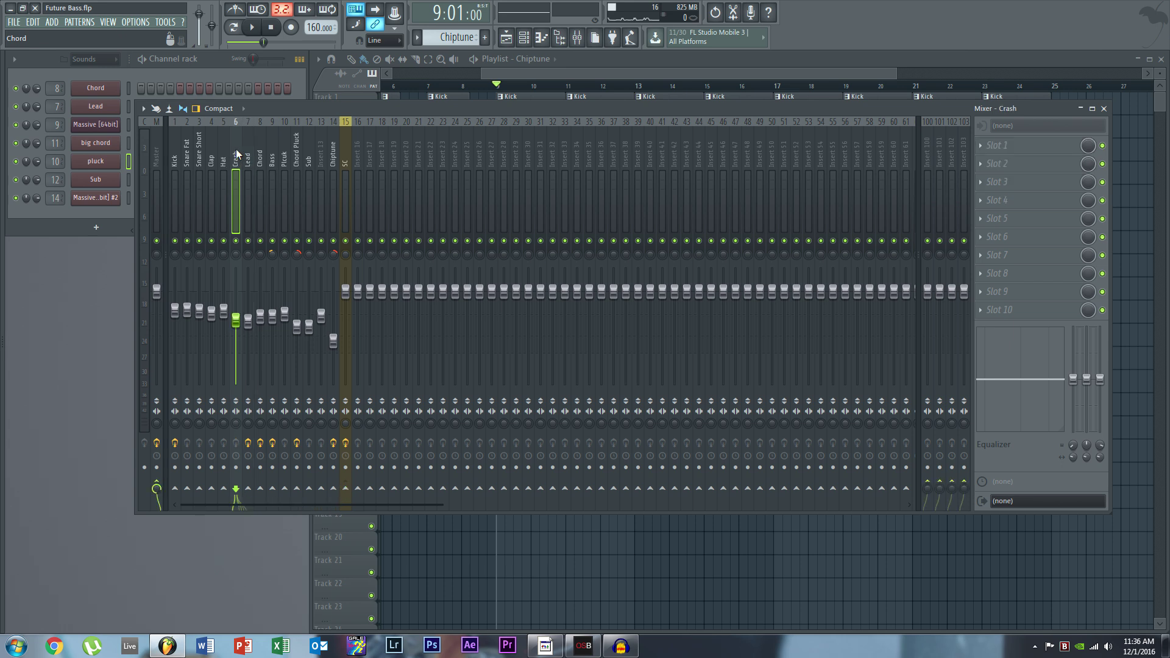
click(247, 149)
click(261, 152)
Check the Bass and Chord Pluck sends to SC, ending back on the Sub insert.
click(273, 152)
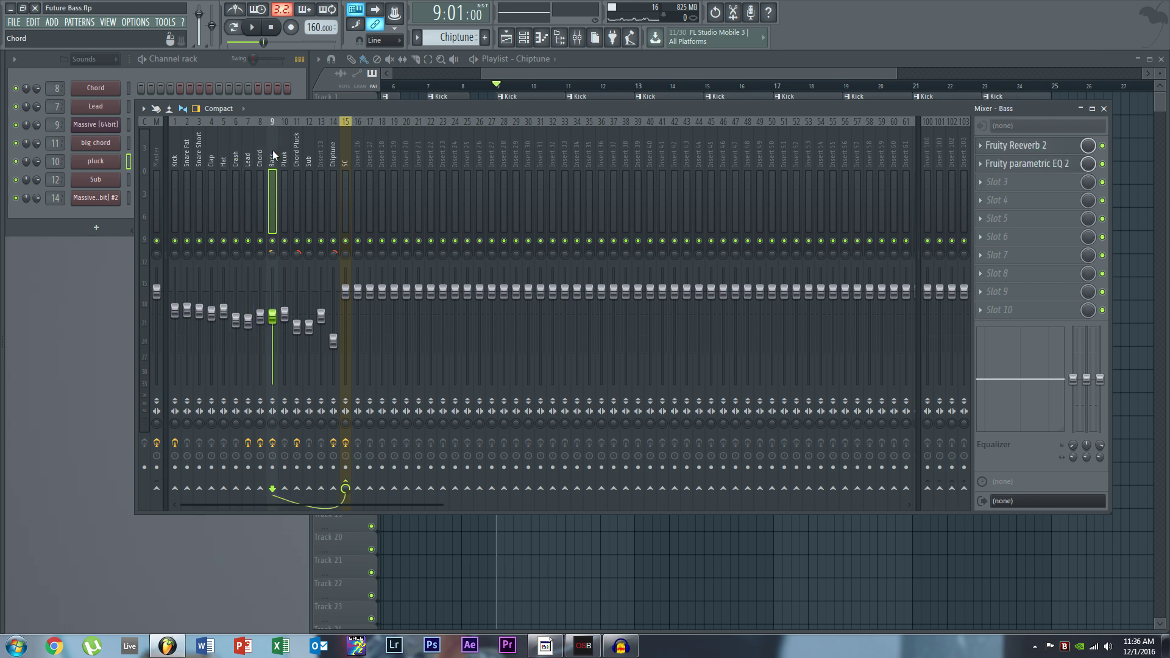
click(285, 152)
click(260, 152)
click(273, 152)
click(299, 152)
click(307, 156)
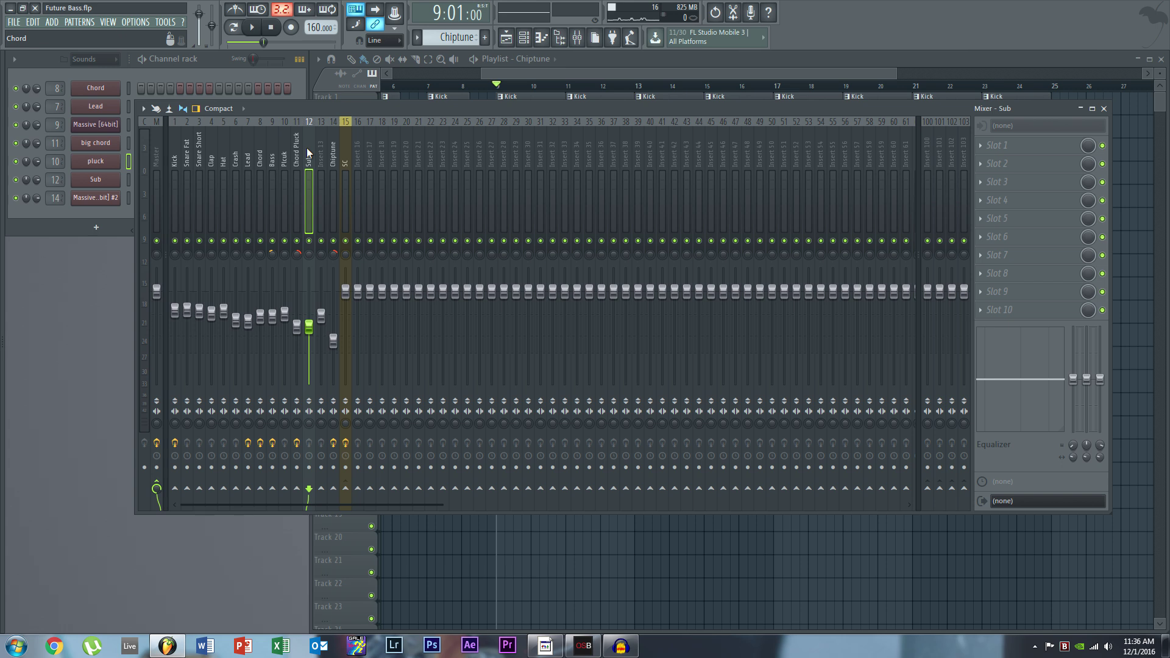
click(344, 156)
click(308, 157)
Review the SC, Chord Pluck, Sub, Lead and Pluck inserts' sends.
click(340, 155)
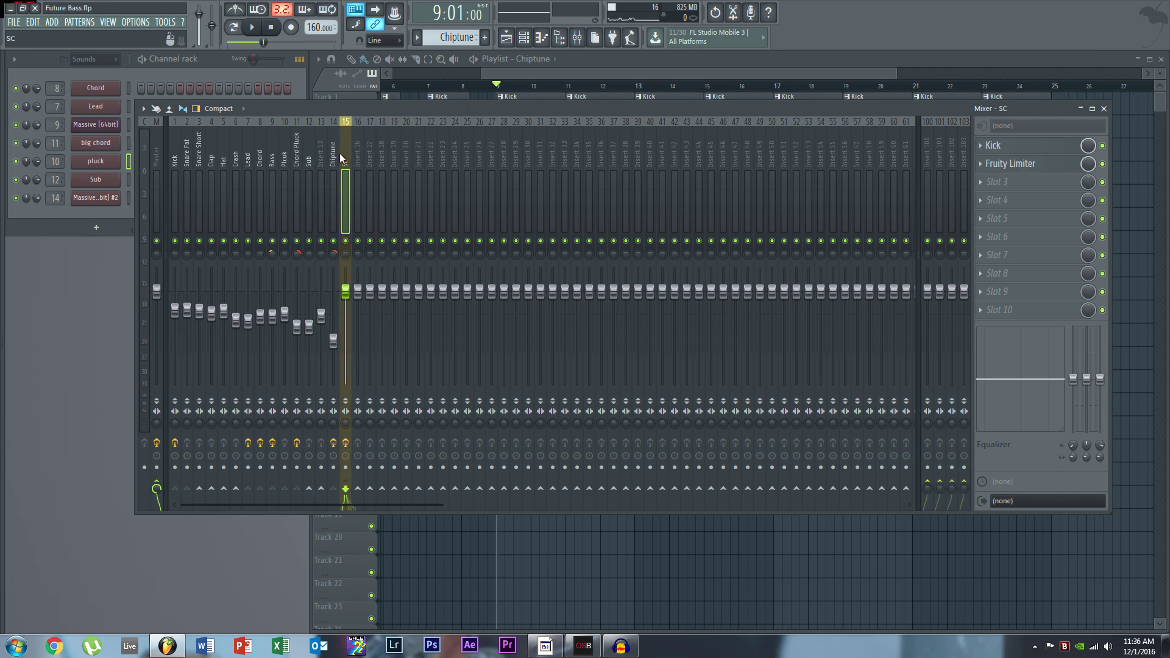
click(297, 164)
click(312, 159)
click(248, 183)
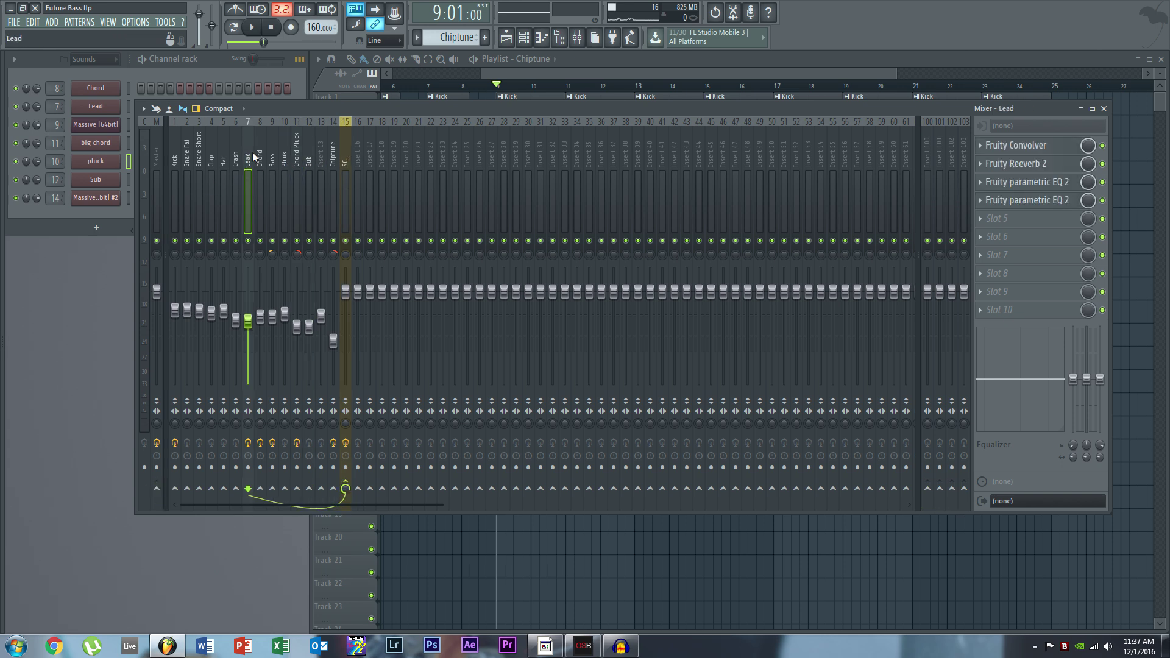
click(284, 170)
Sidechain the Chord Pluck insert to the SC bus and play the song.
click(298, 158)
right_click(346, 486)
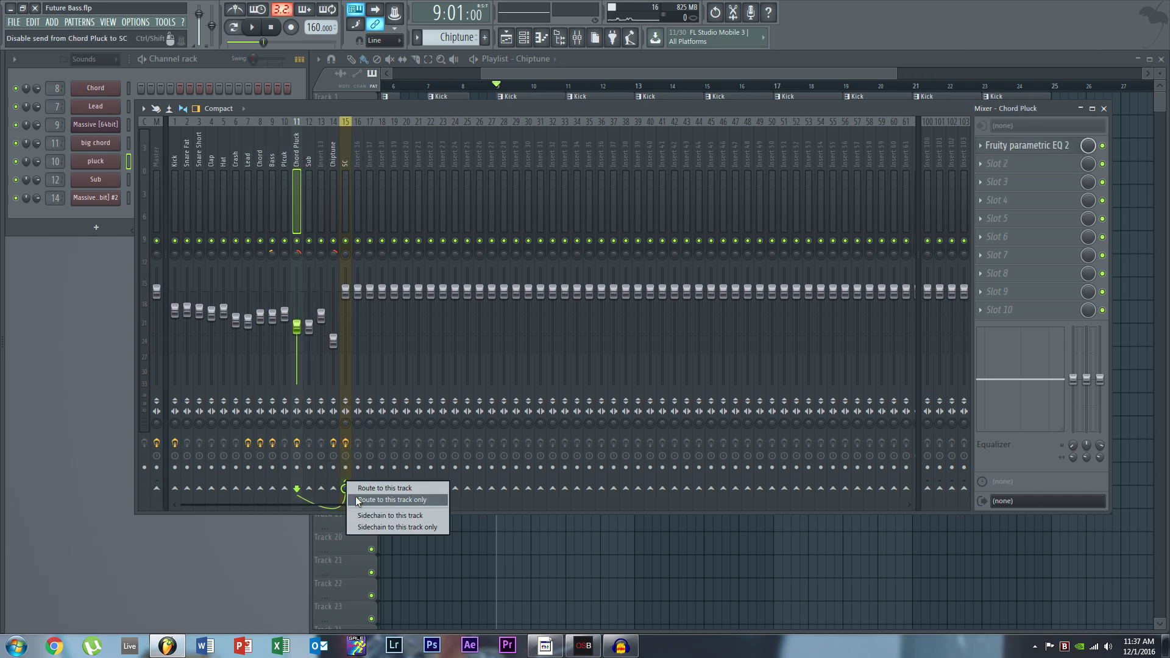
click(343, 159)
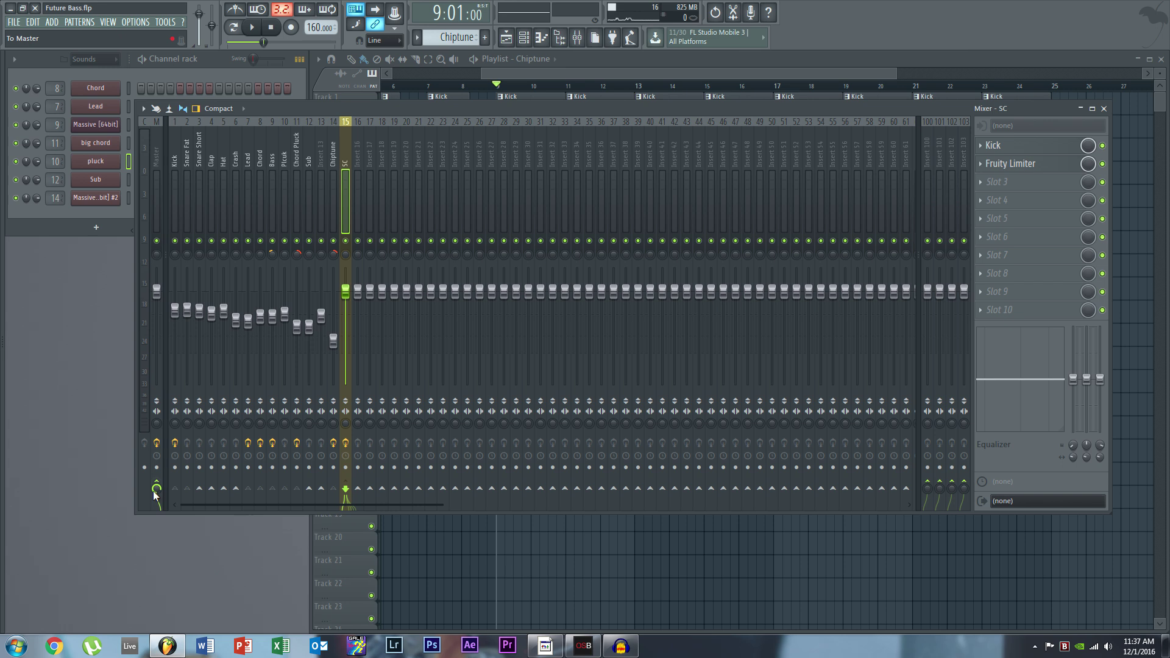
key(space)
Open the Kick Fruity Limiter on the SC bus and set it to compressor mode.
click(1025, 164)
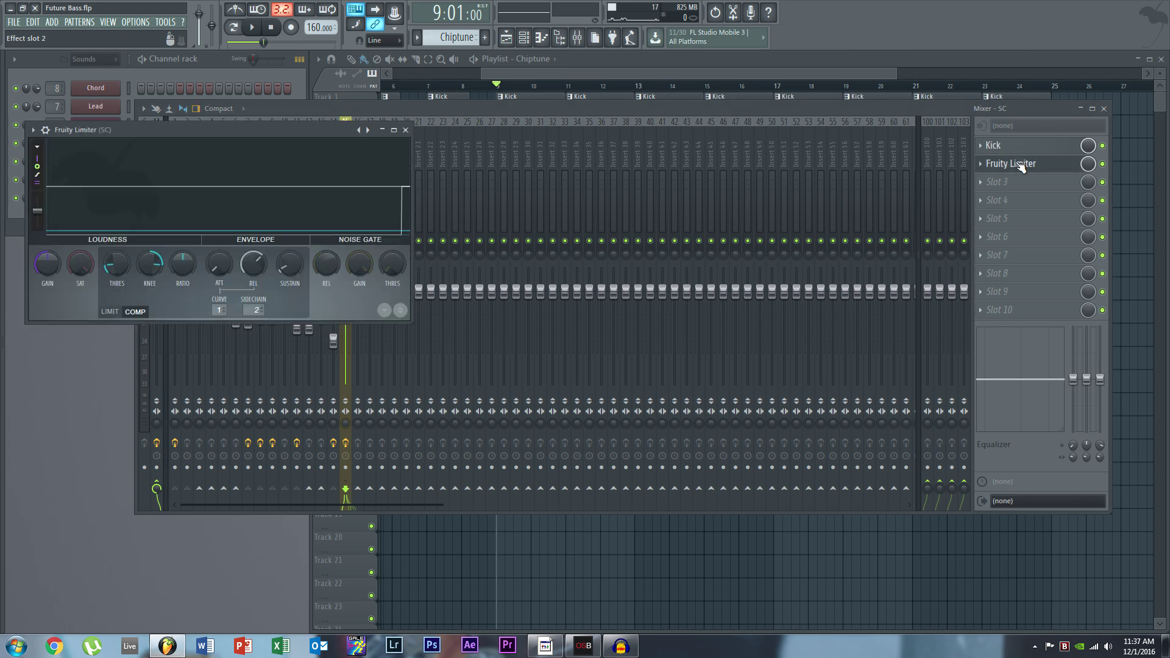
click(1024, 146)
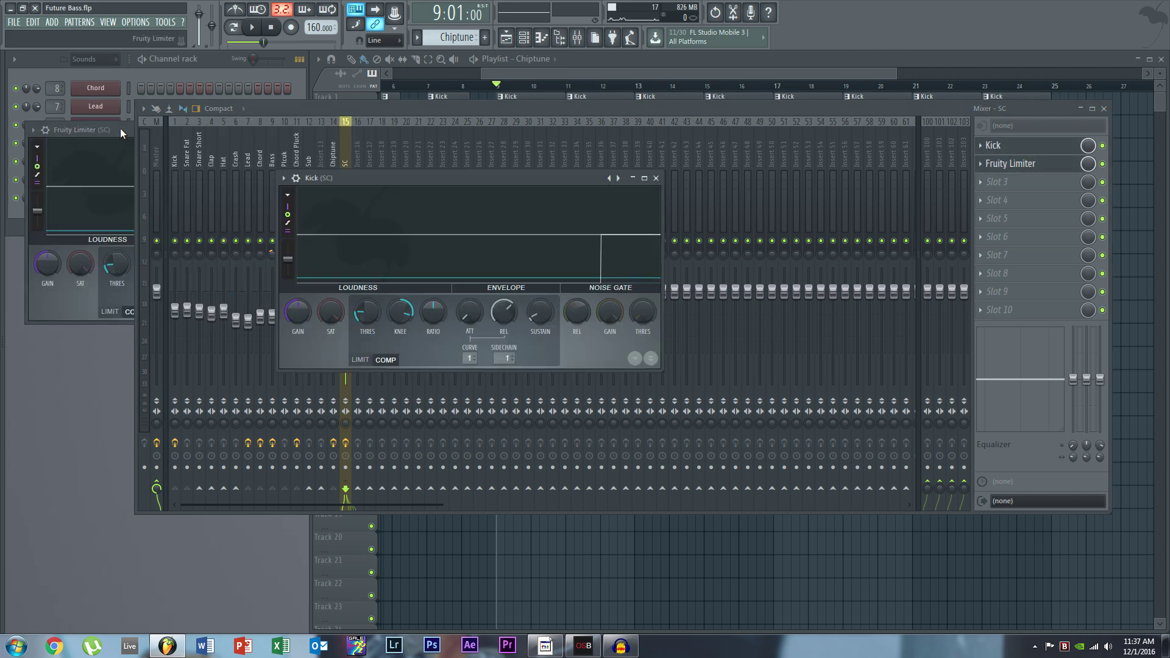
click(51, 155)
click(412, 130)
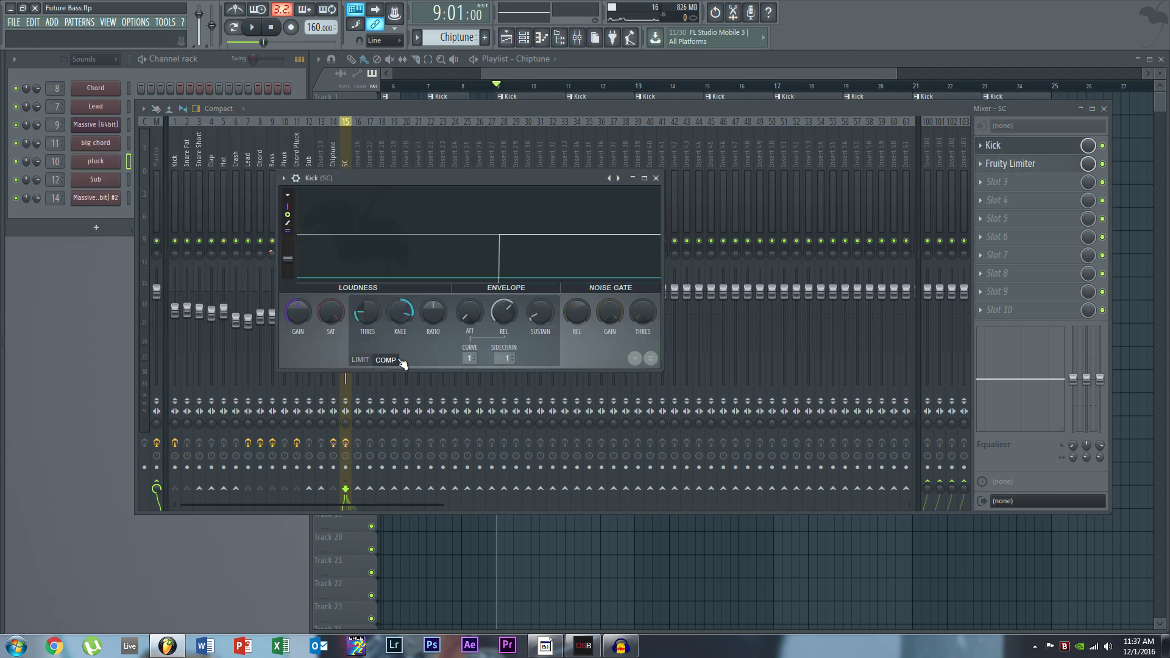
click(360, 360)
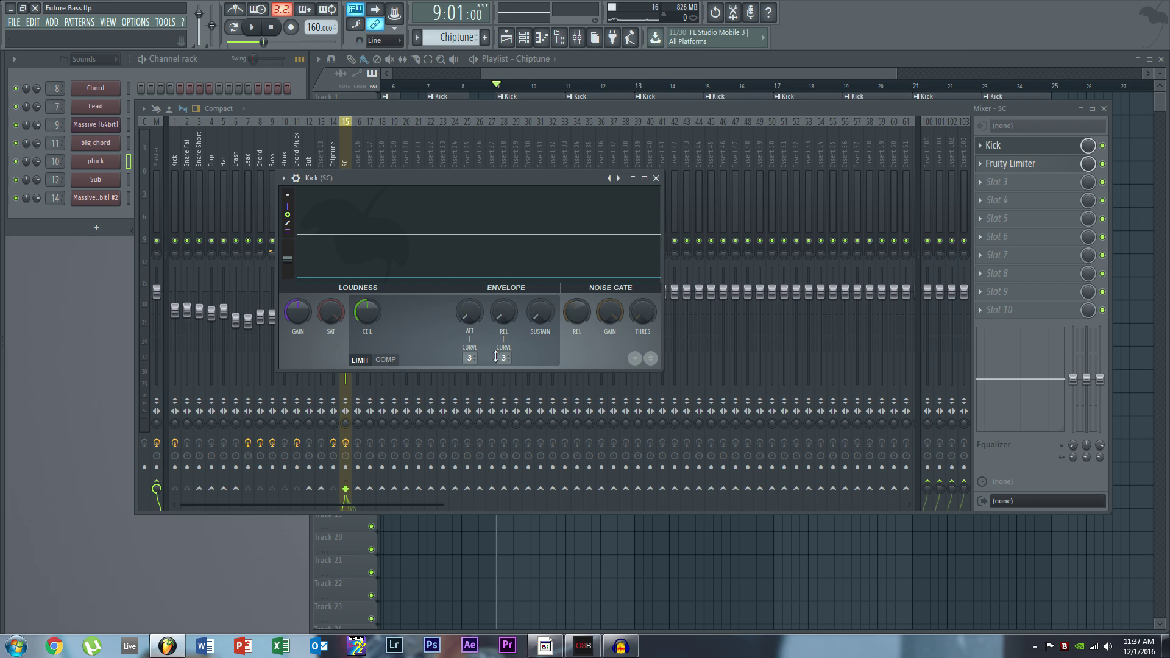
click(385, 359)
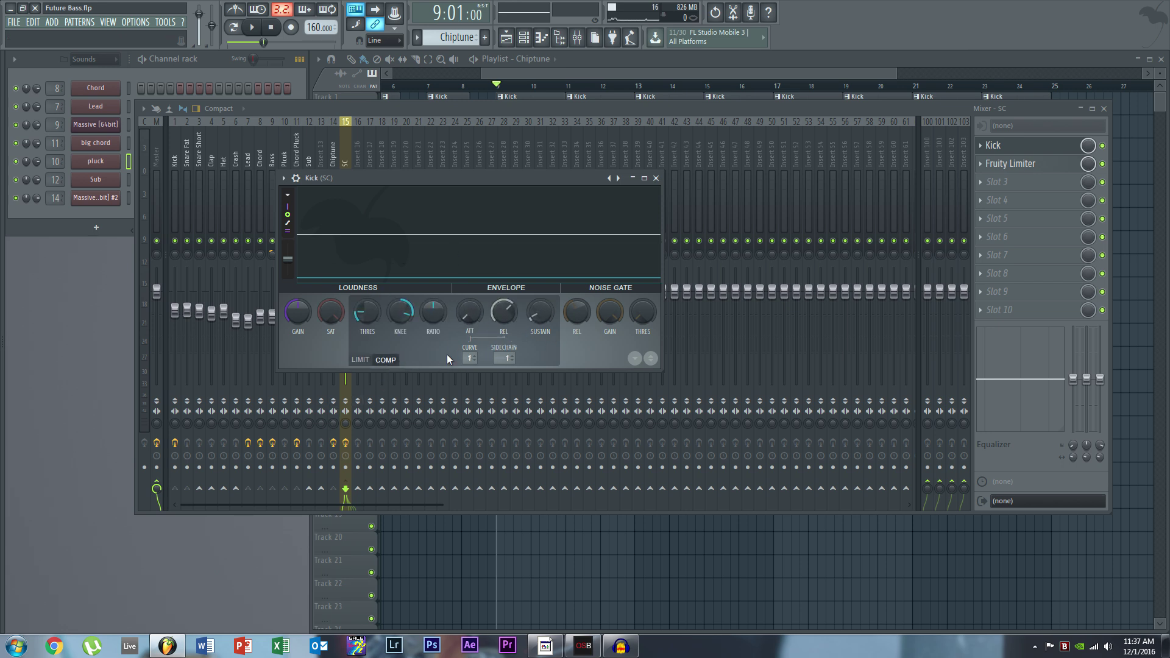
Set the compressor's sidechain source to Kick and play the song to test it.
click(507, 358)
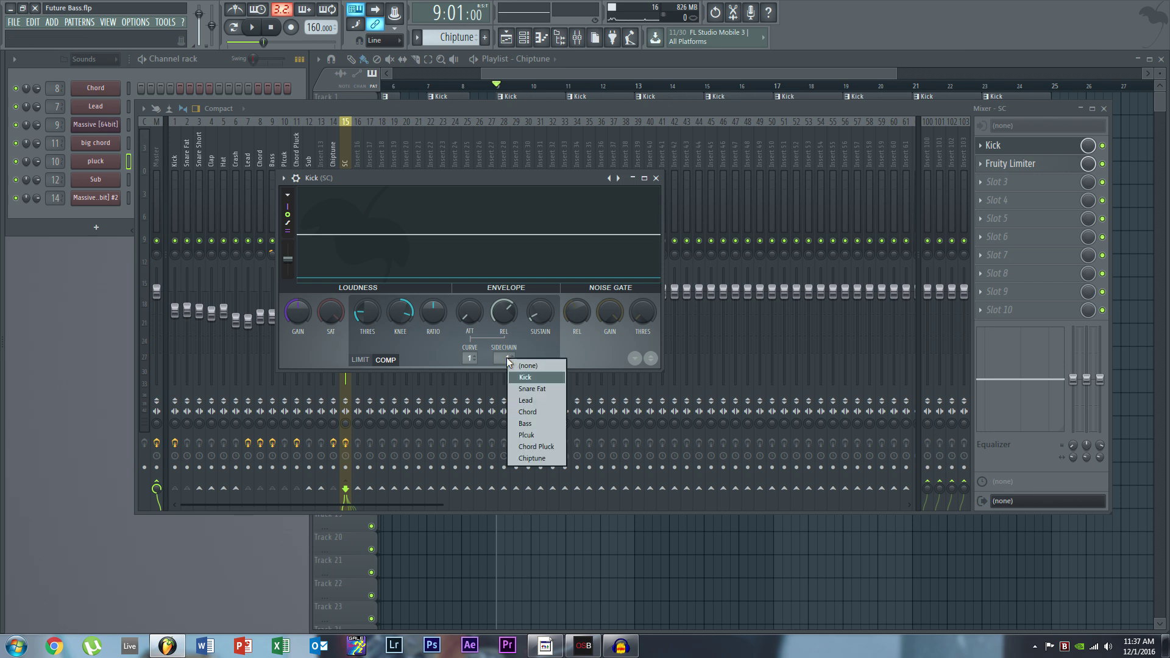
click(535, 378)
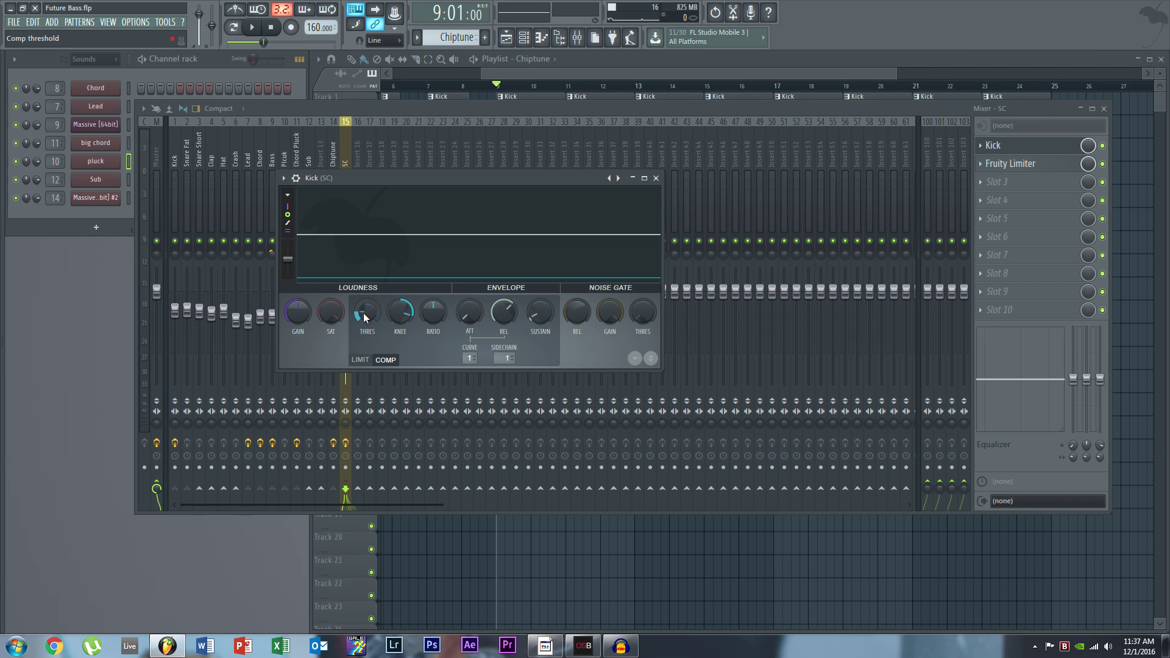
key(space)
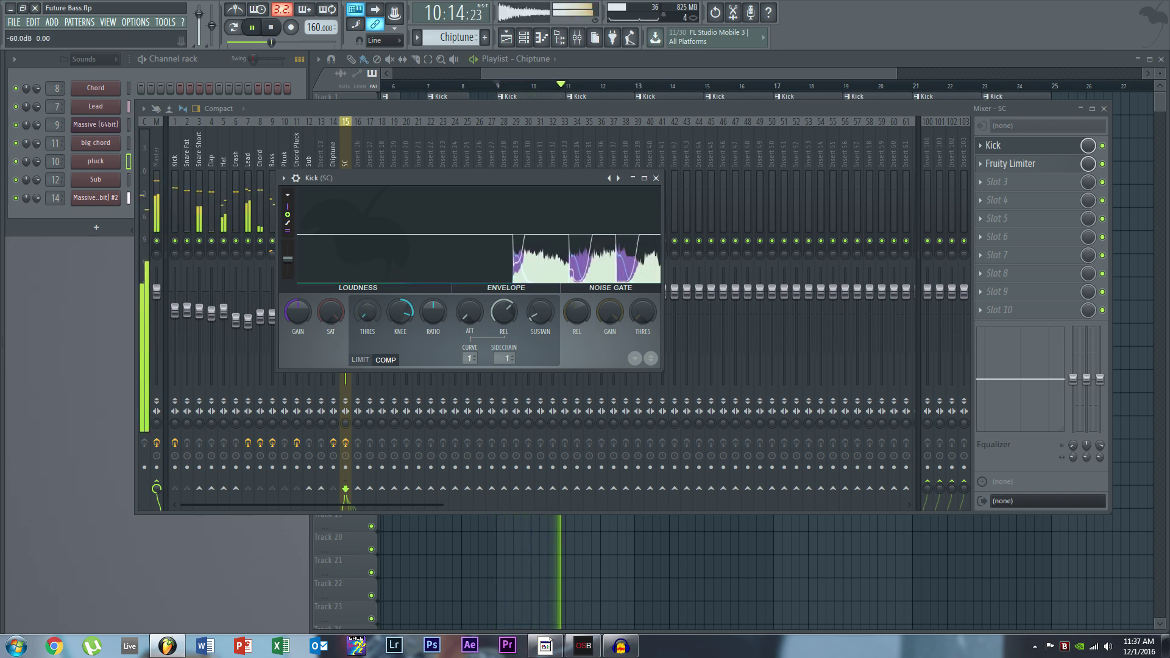
key(space)
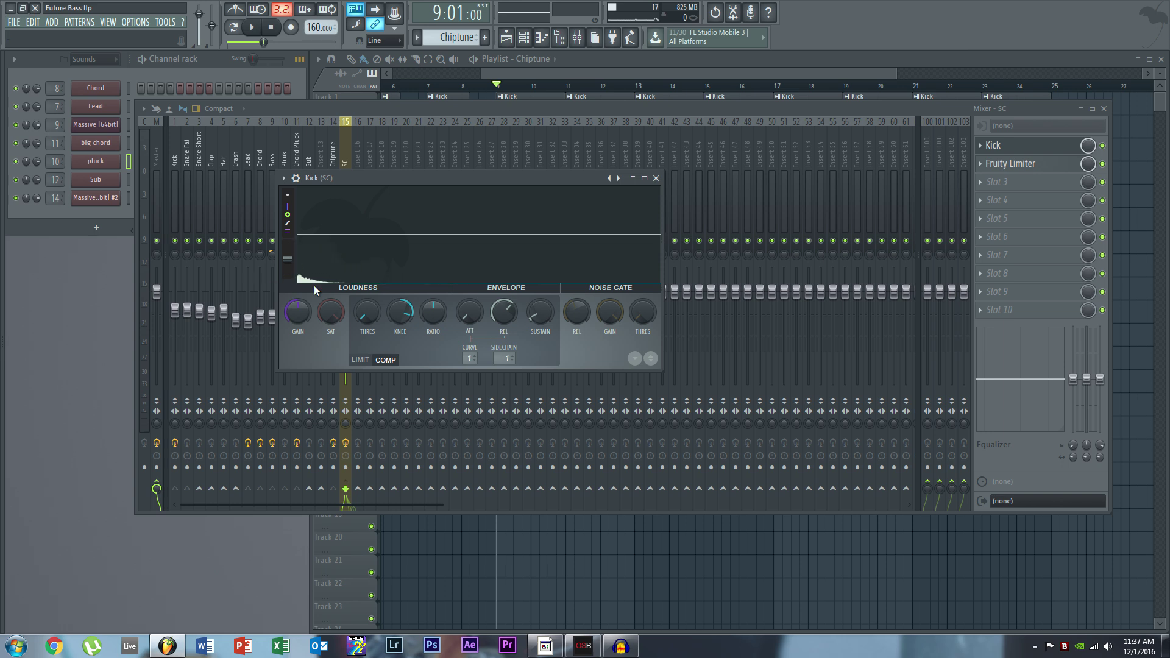
key(space)
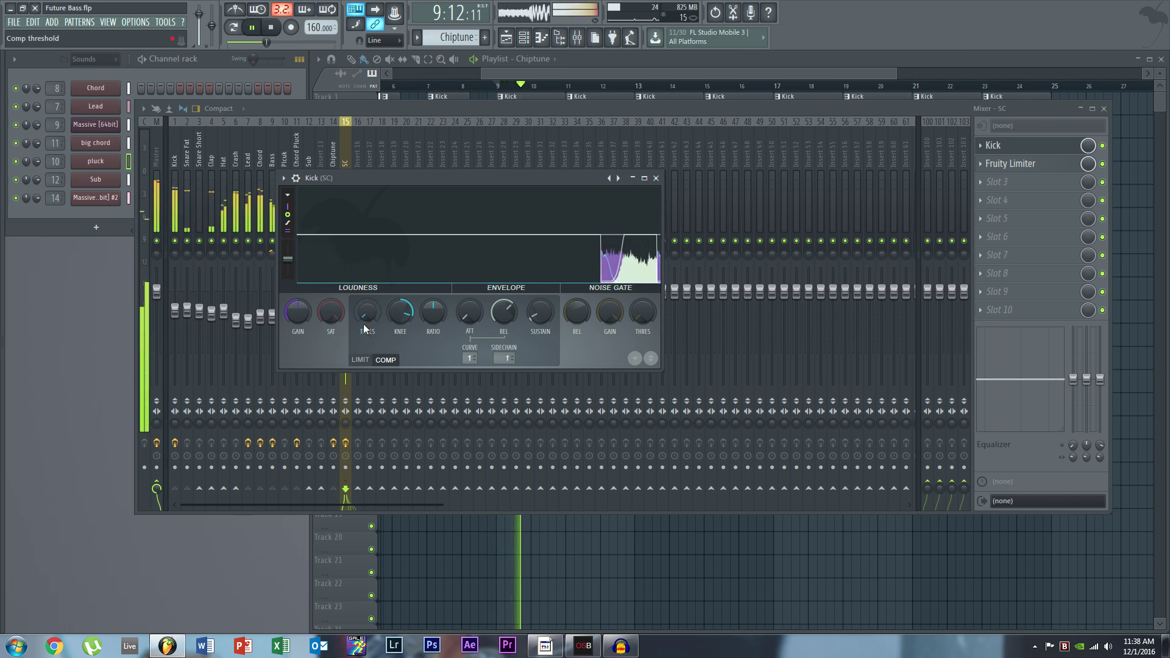
key(space)
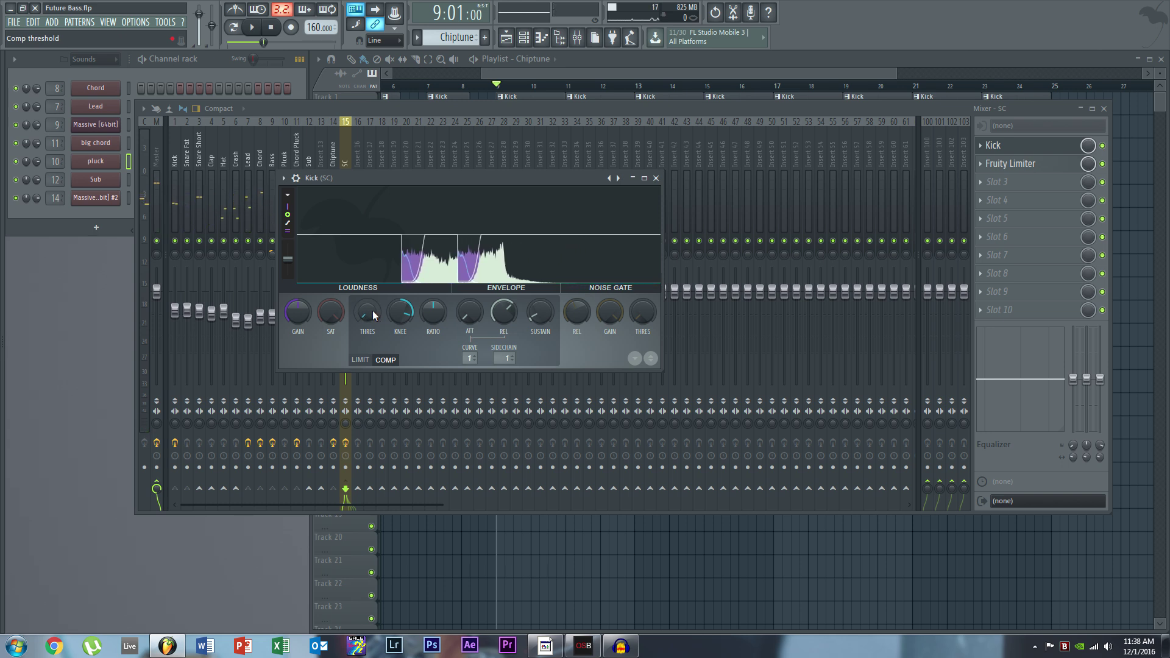
Lower the compressor threshold to -34.3 dB and listen to the deeper ducking.
drag(371, 309, 372, 354)
key(space)
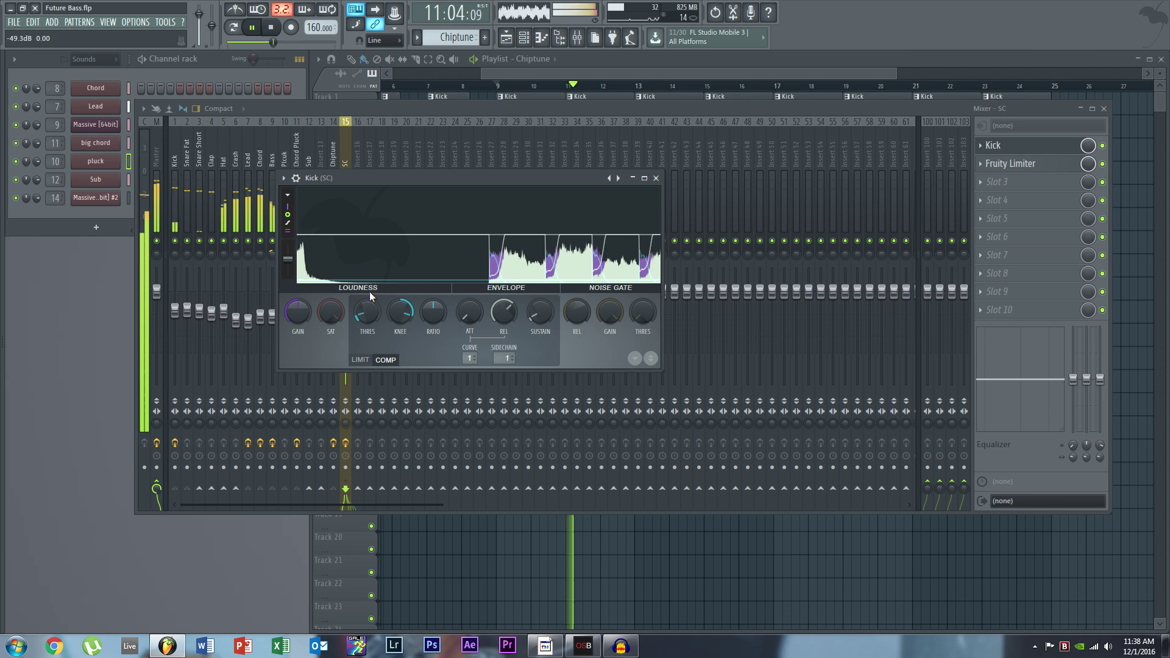
key(space)
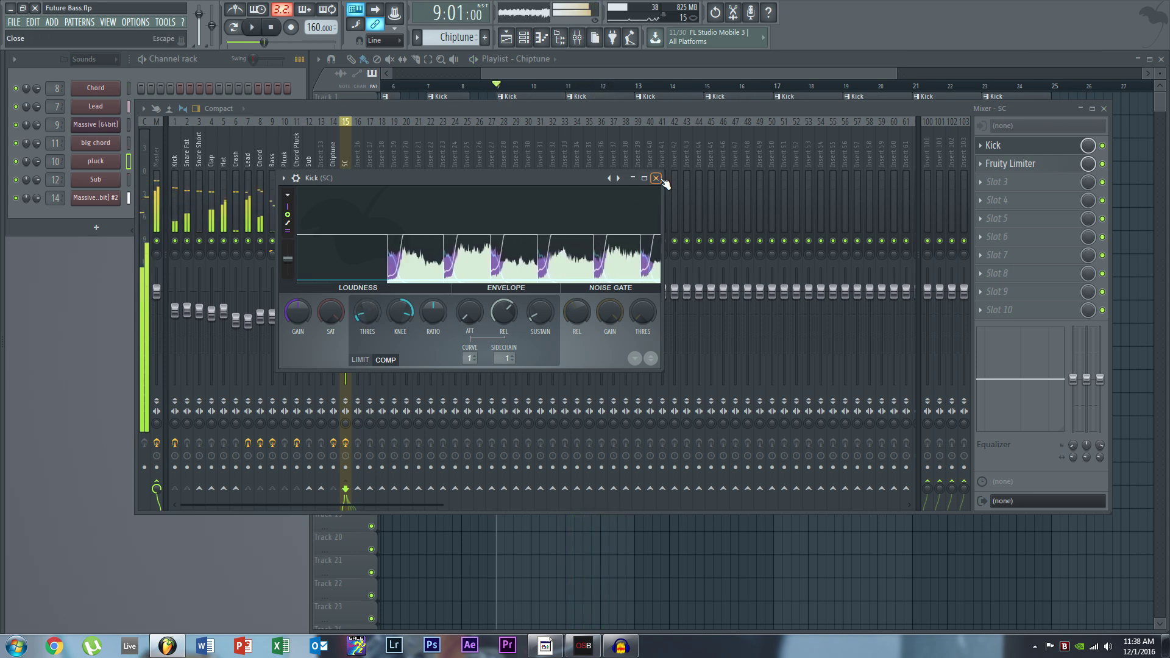
click(656, 178)
Compare playback with the SC bus's Fruity Limiter turned off.
click(445, 92)
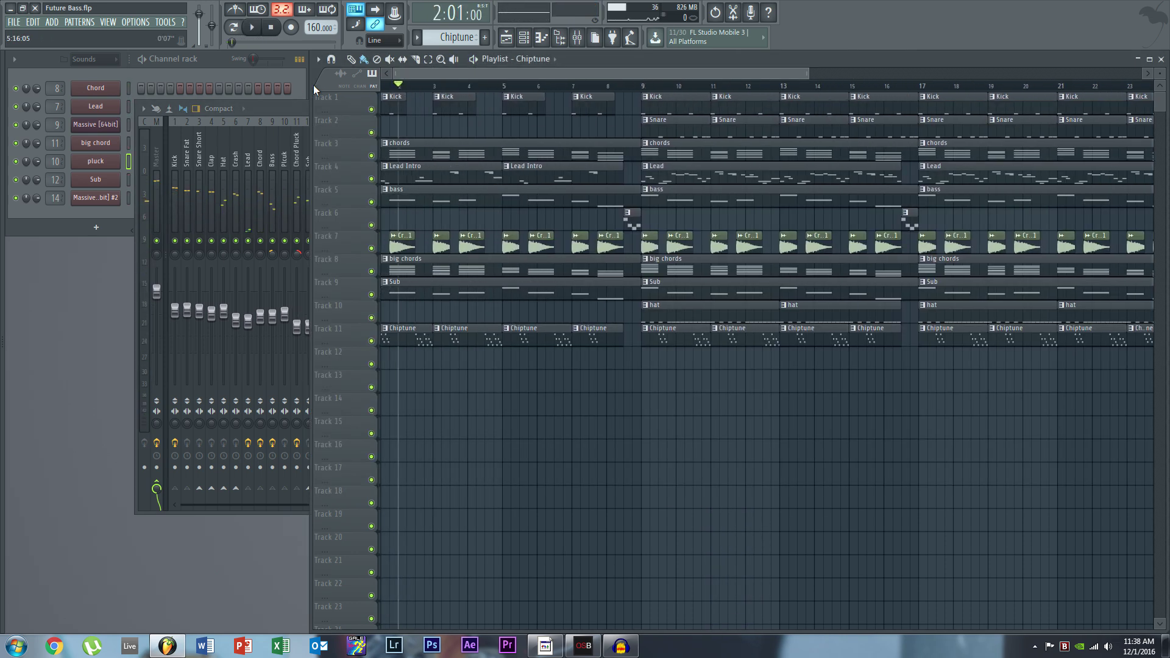
key(F9)
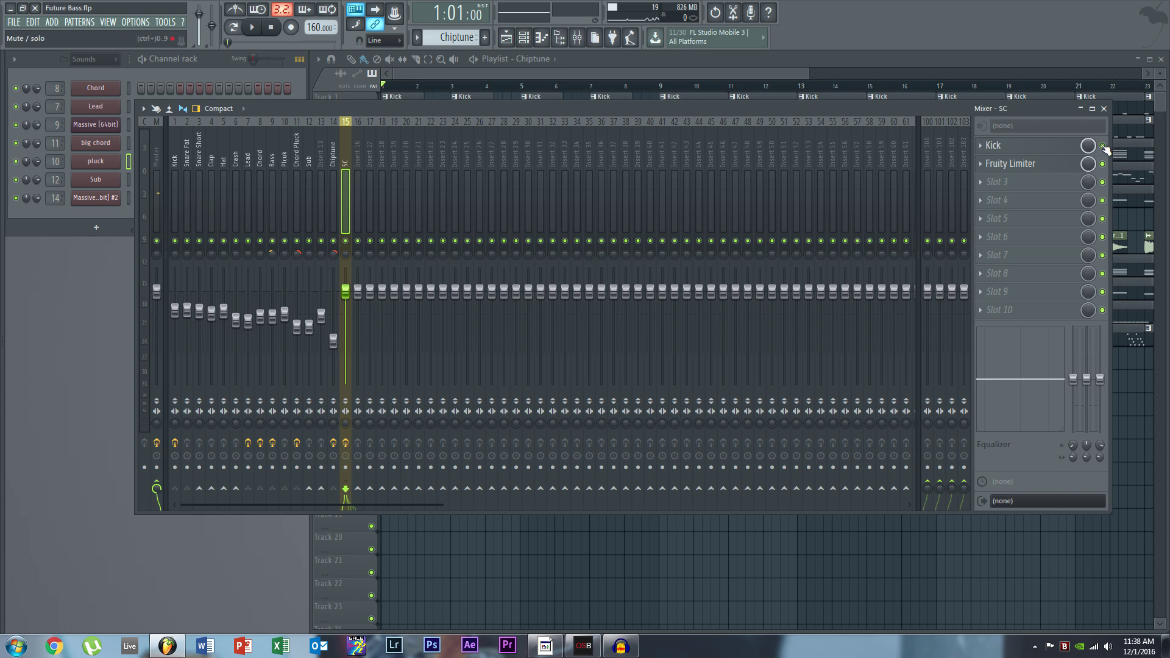
key(space)
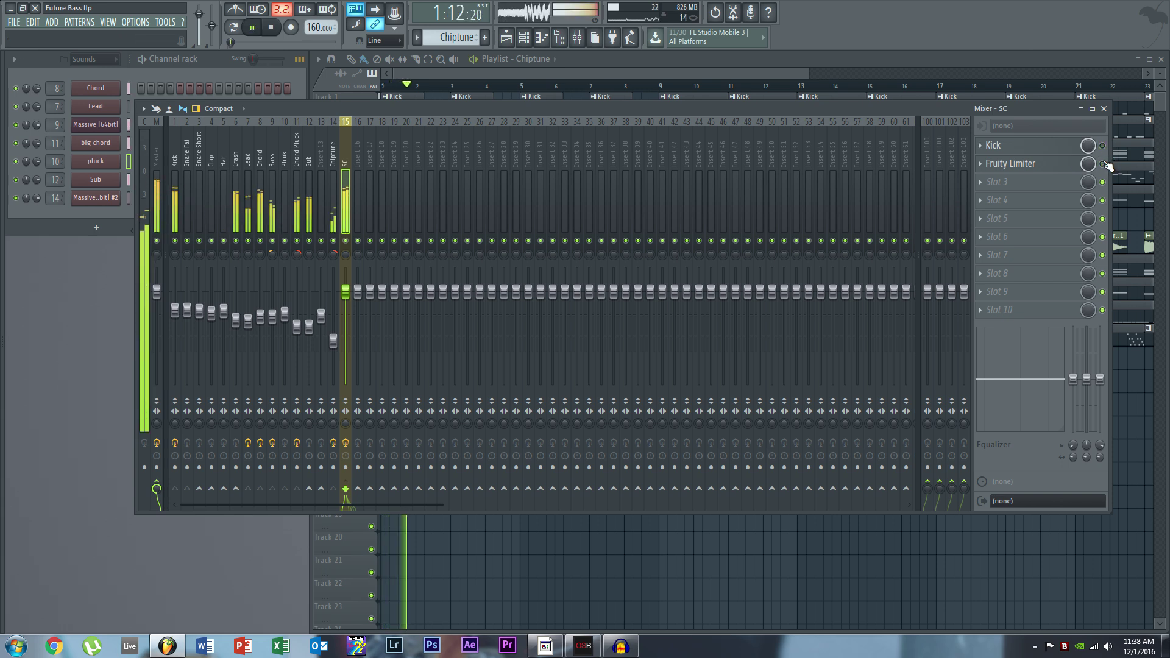
click(1102, 164)
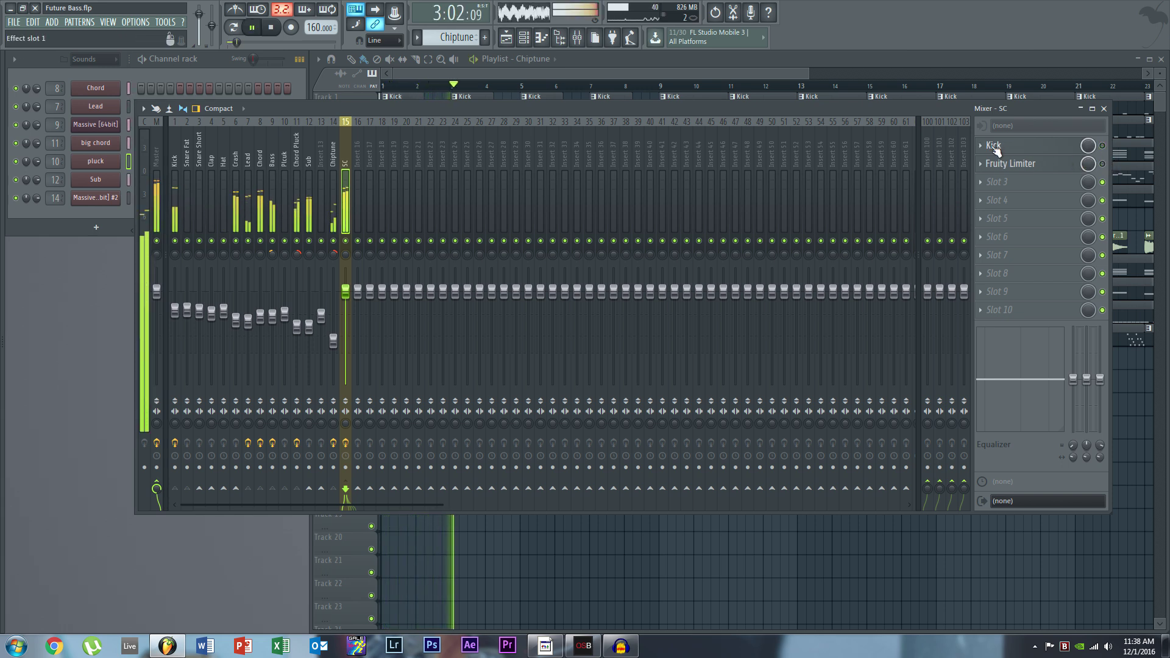
key(space)
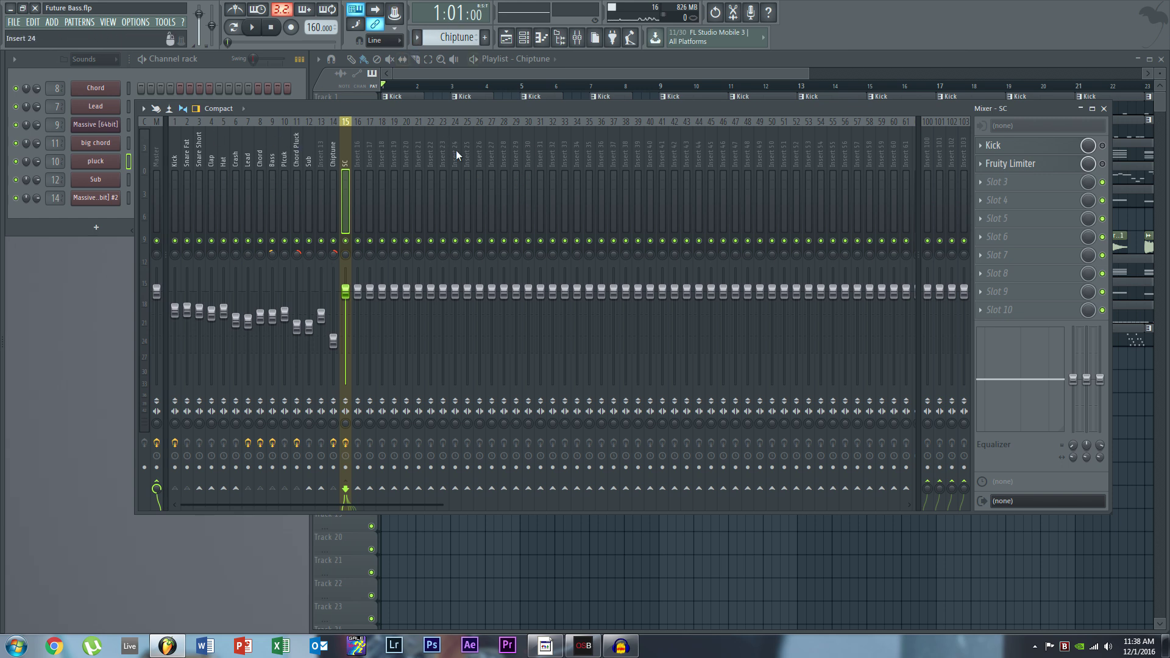
key(space)
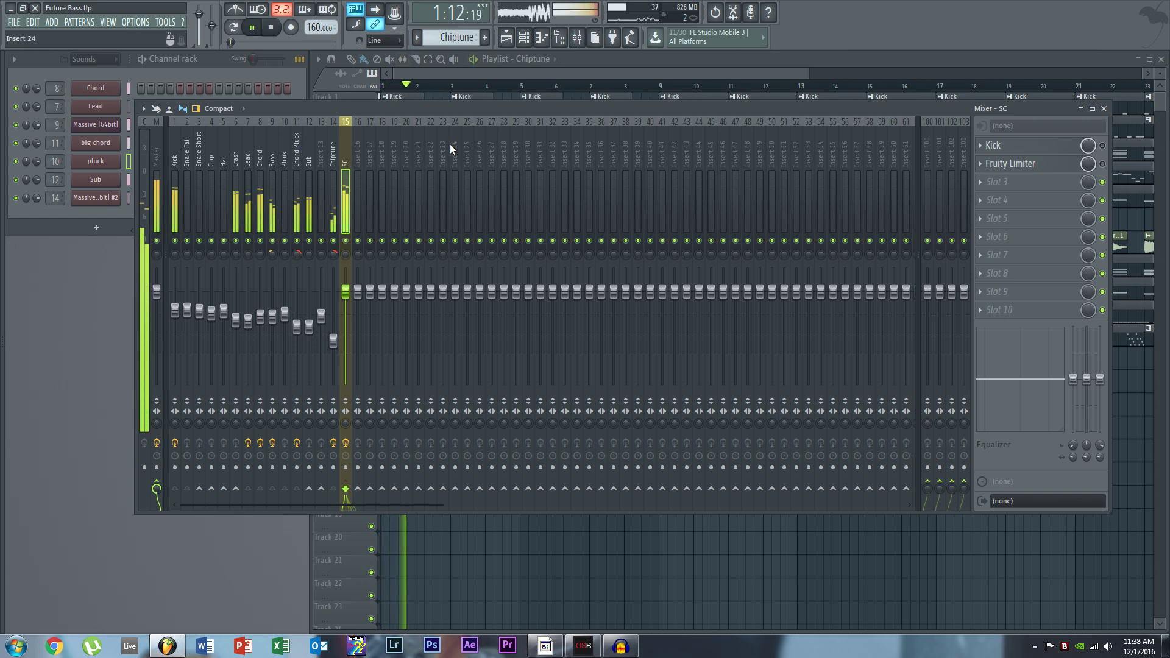
key(space)
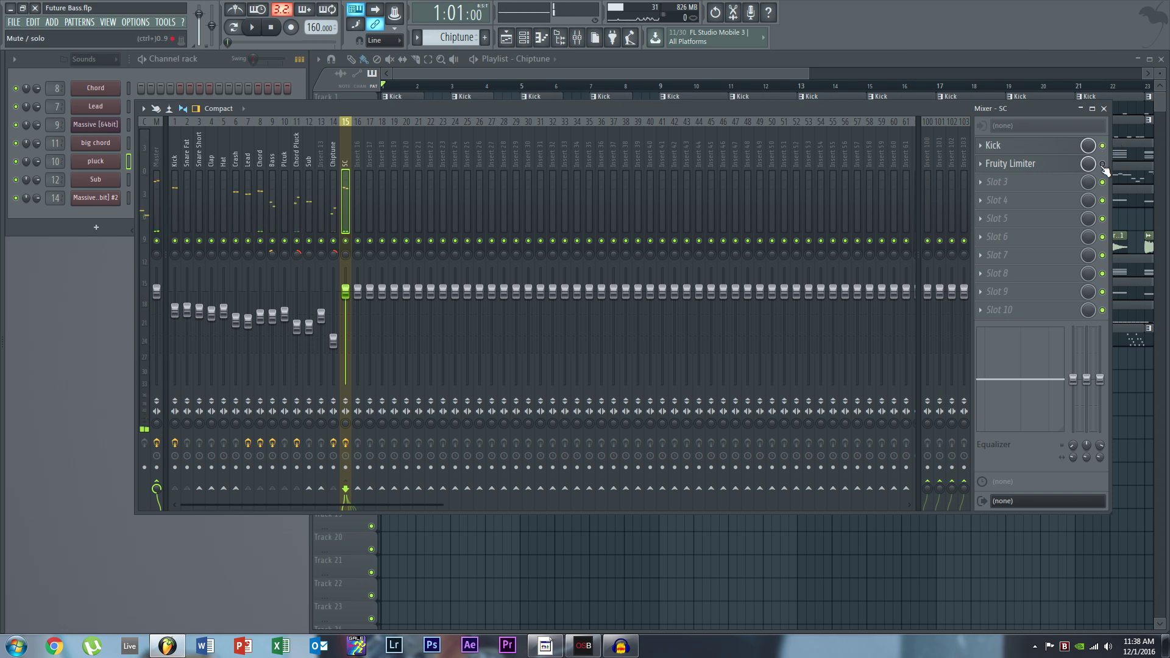
Check the SC Kick limiter during playback, then return to the playlist at bar 9.
key(space)
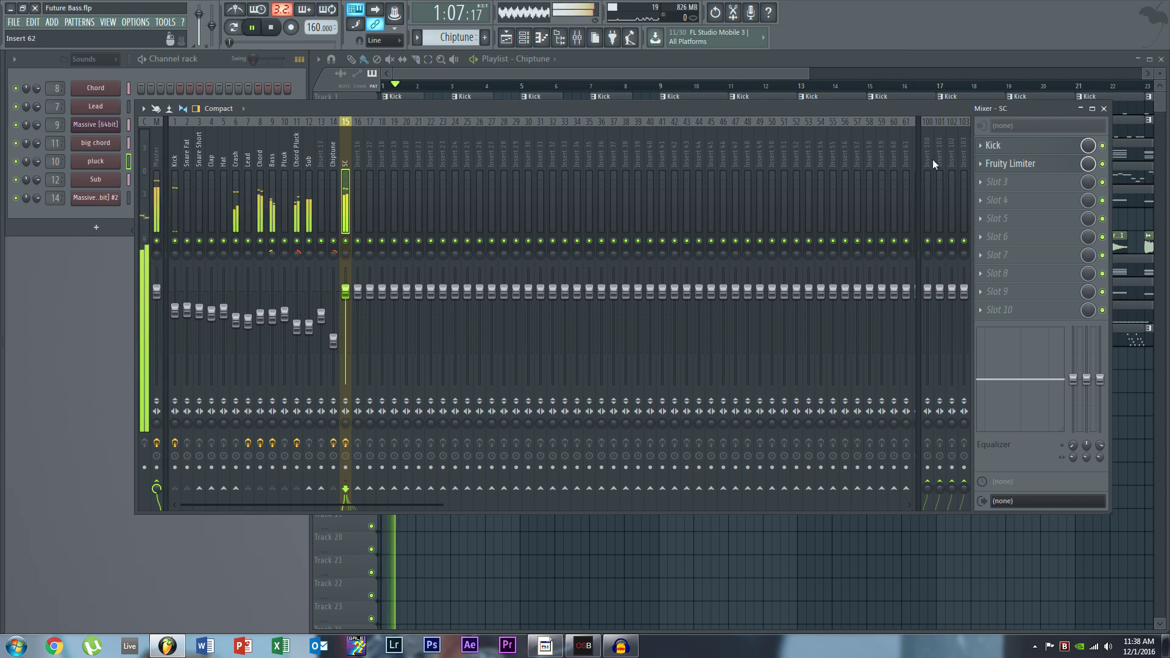
click(1001, 152)
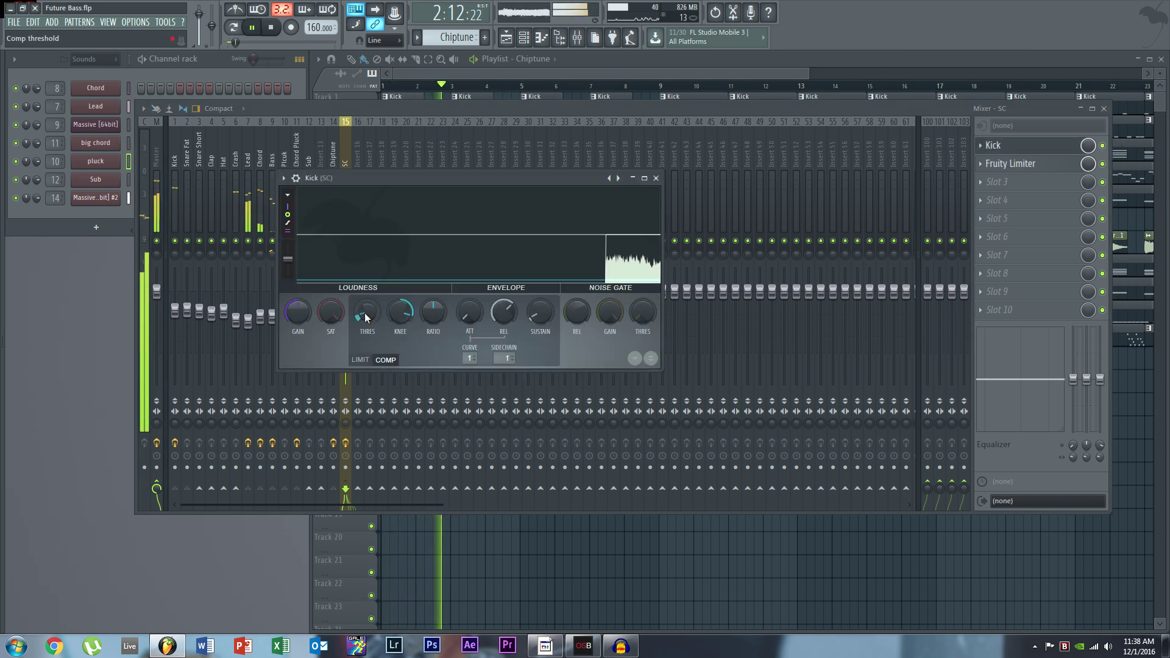
click(656, 178)
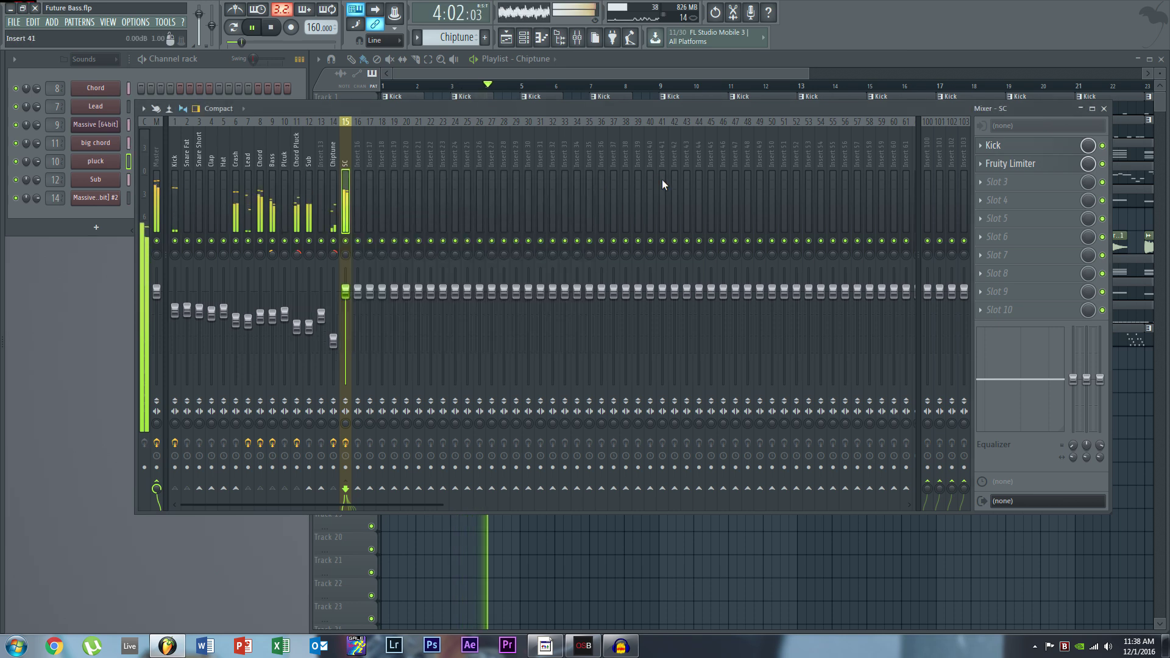
key(space)
click(778, 69)
click(663, 88)
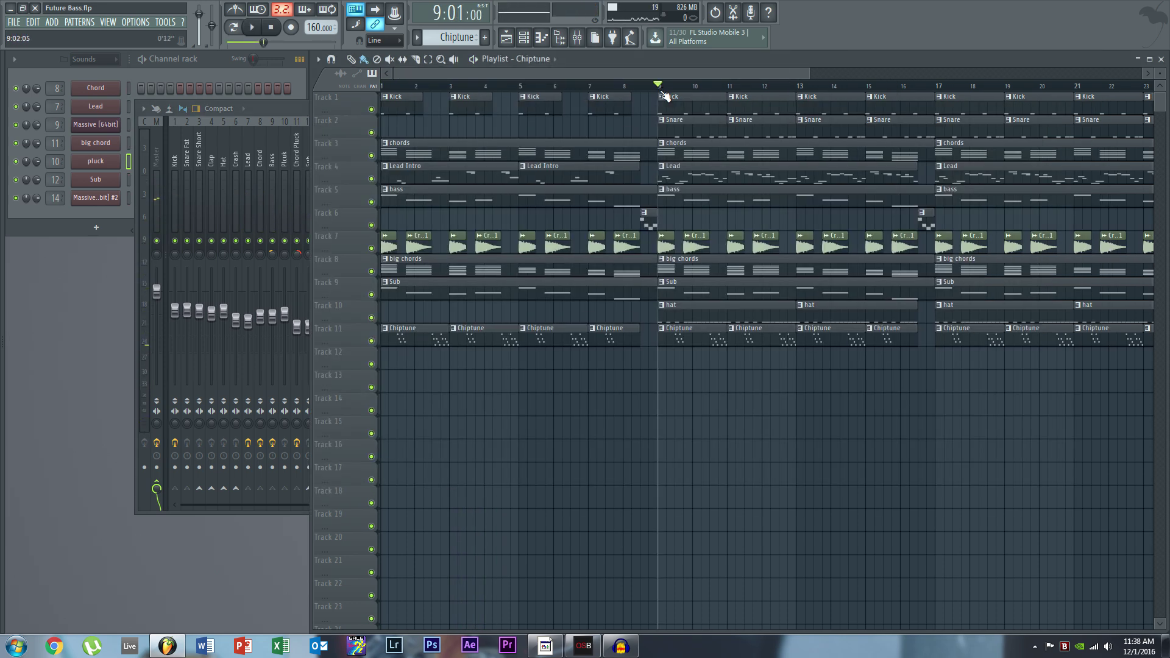
key(space)
drag(650, 72, 767, 72)
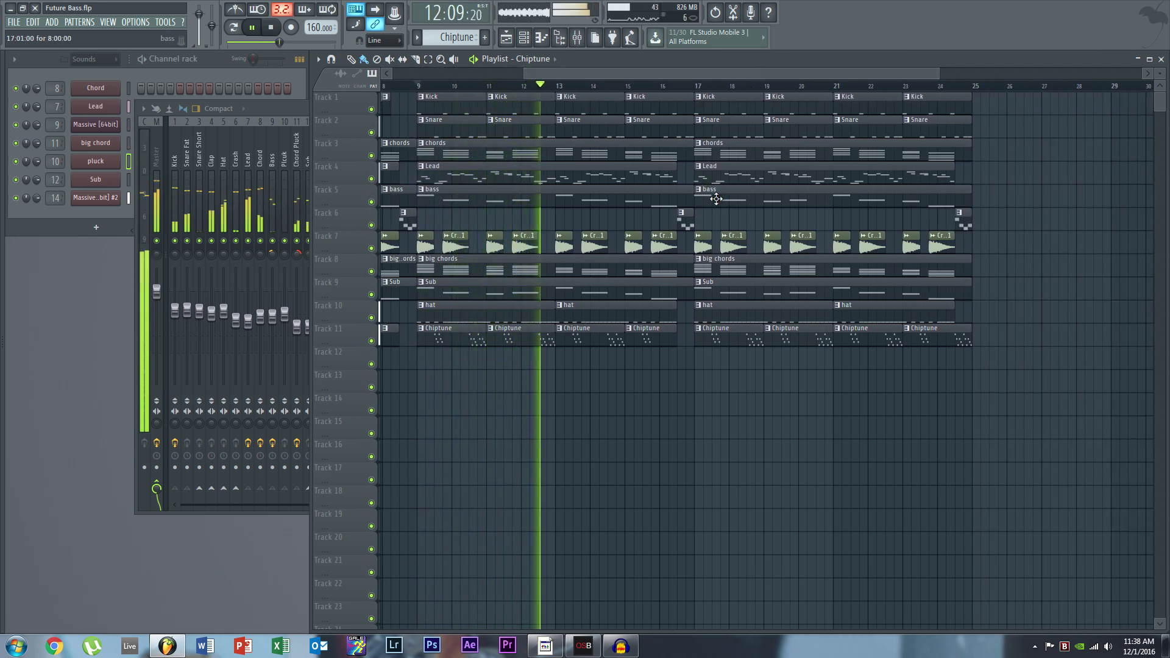
key(space)
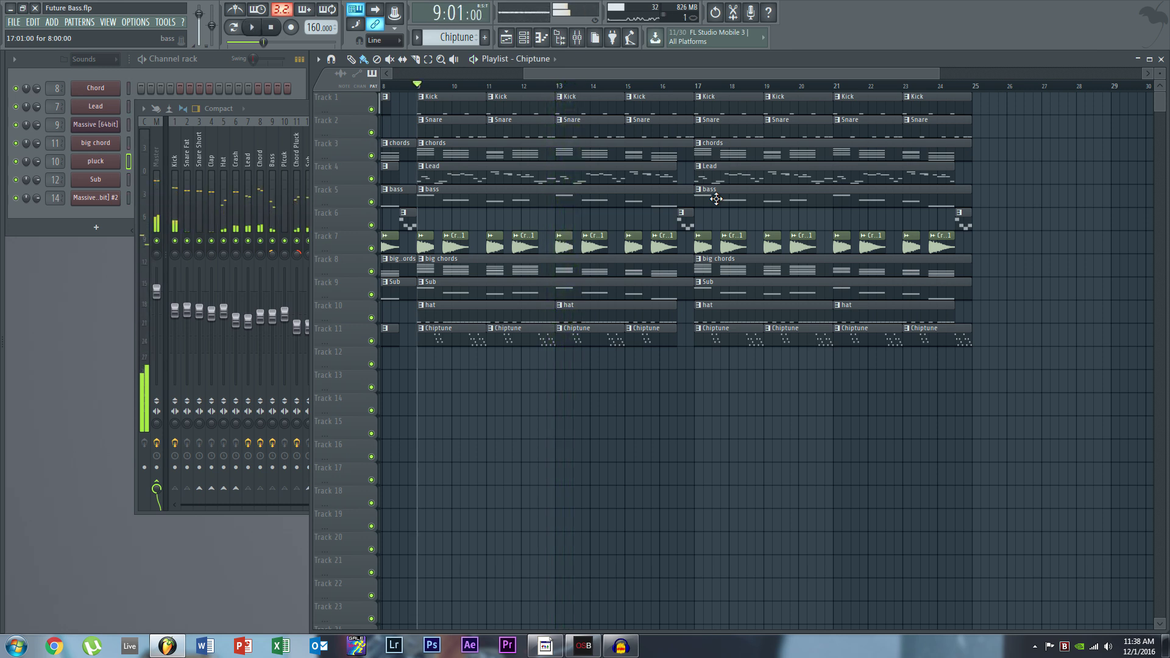
click(265, 105)
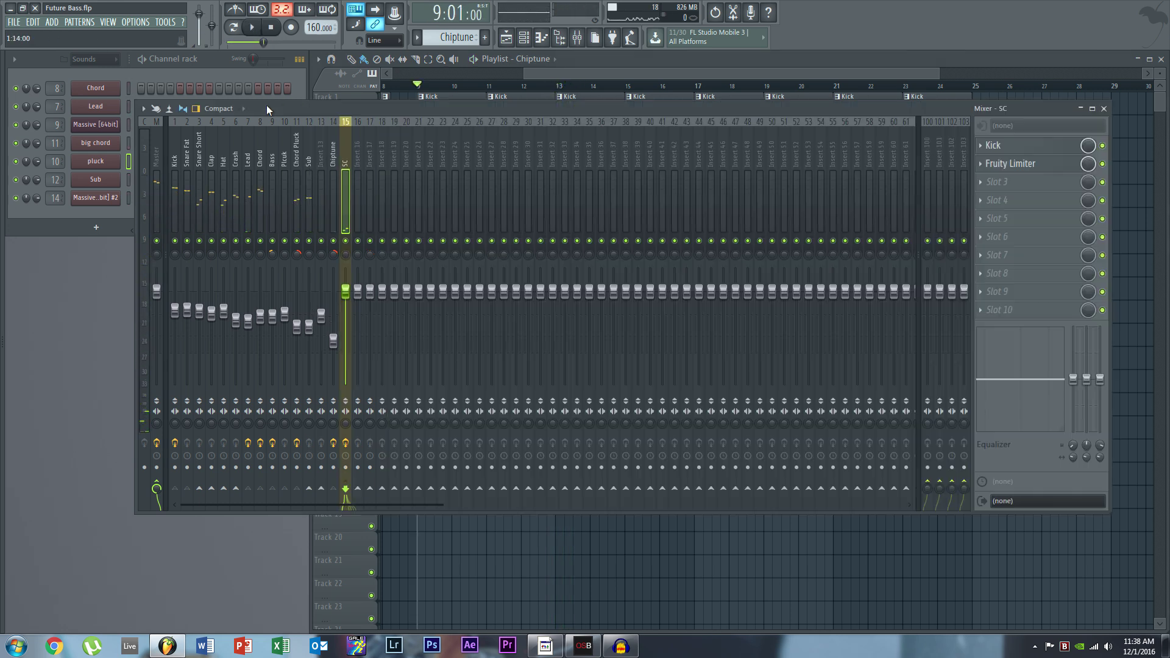
click(1103, 108)
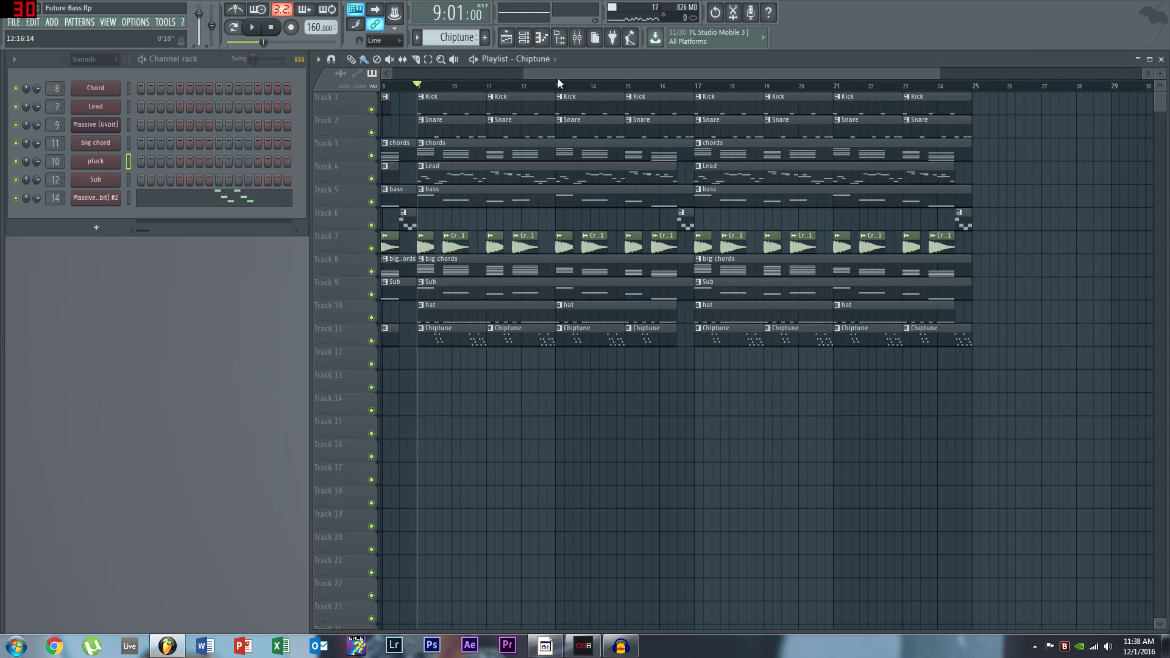
drag(557, 78, 375, 80)
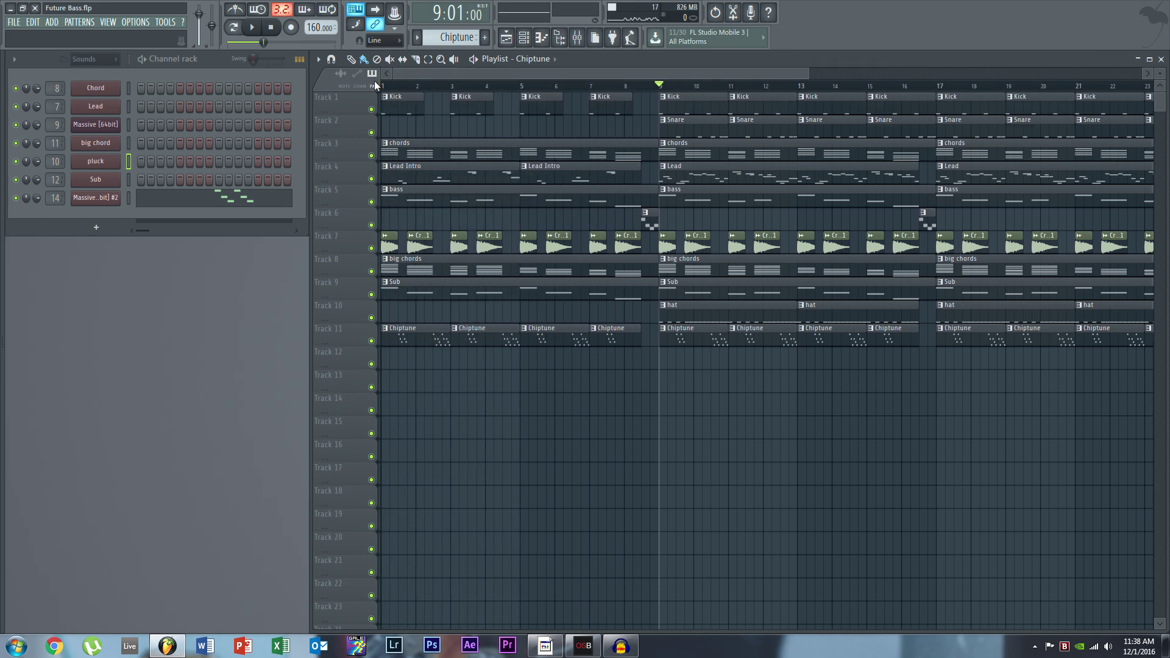
click(392, 86)
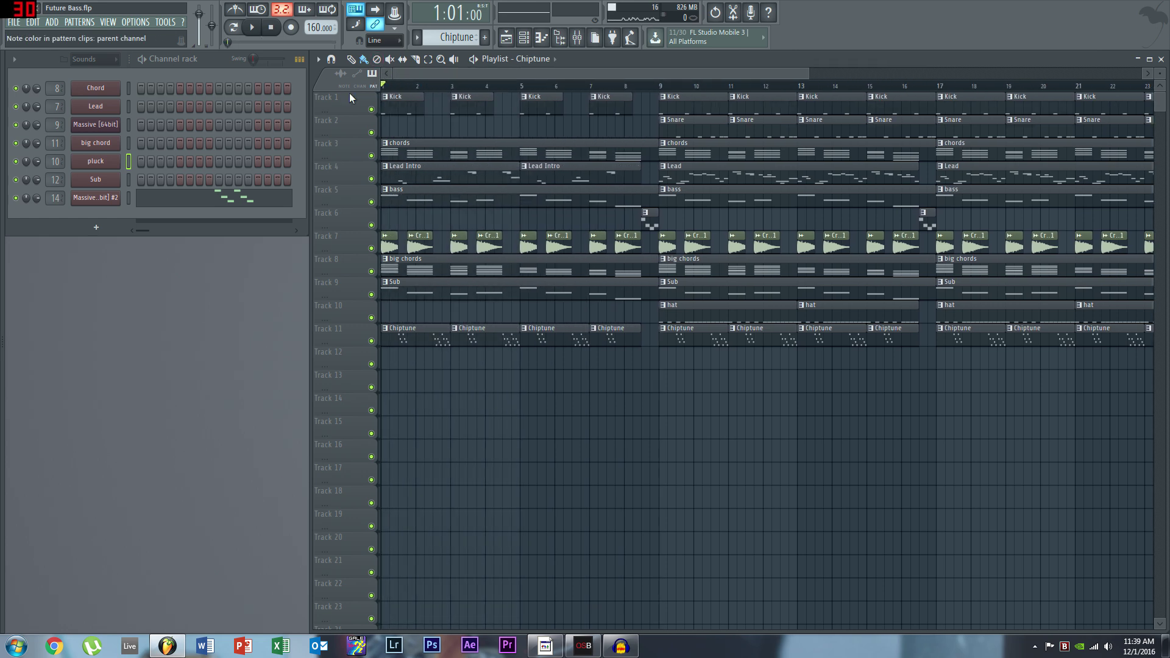
drag(540, 74, 549, 76)
drag(440, 74, 424, 78)
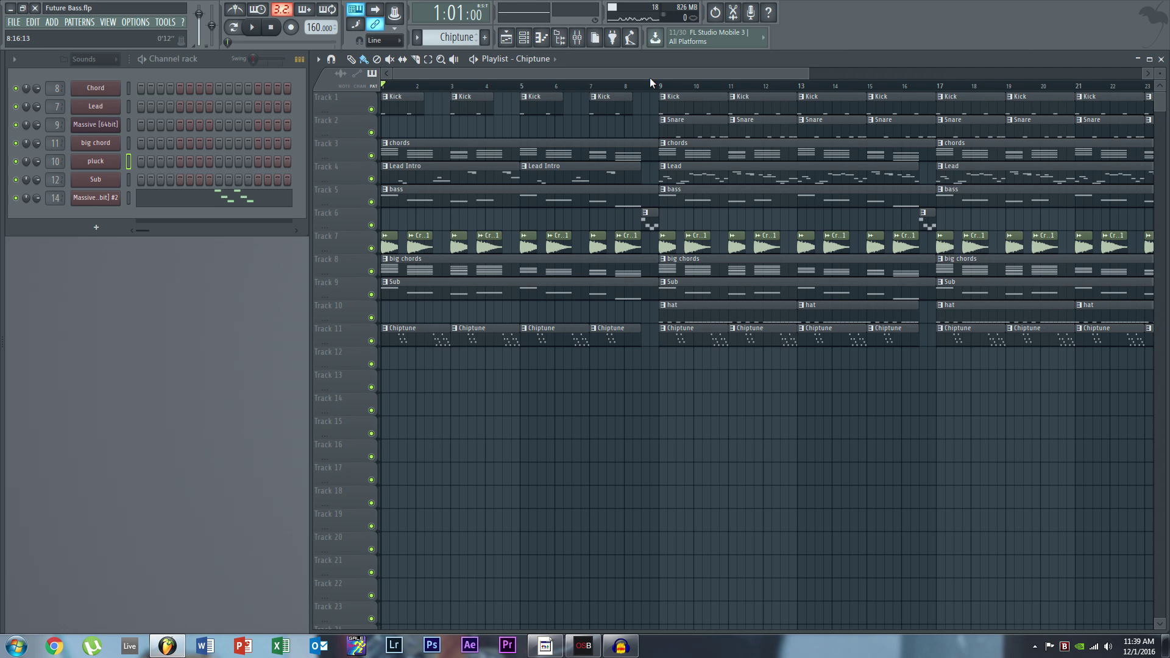
drag(567, 71, 462, 65)
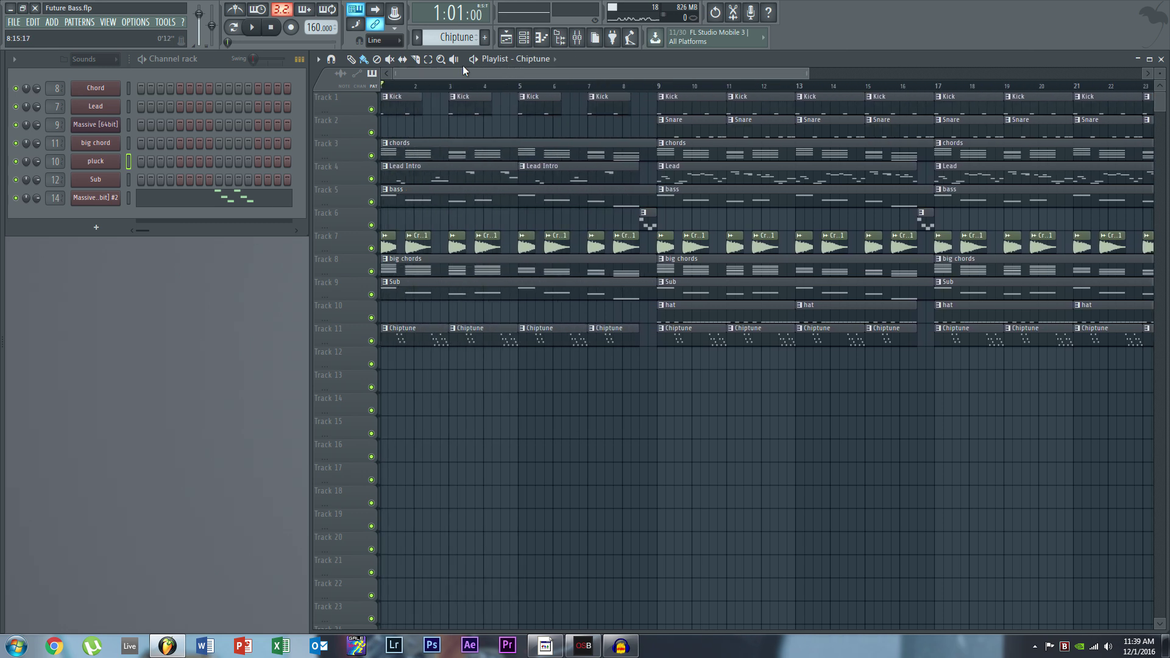
click(660, 86)
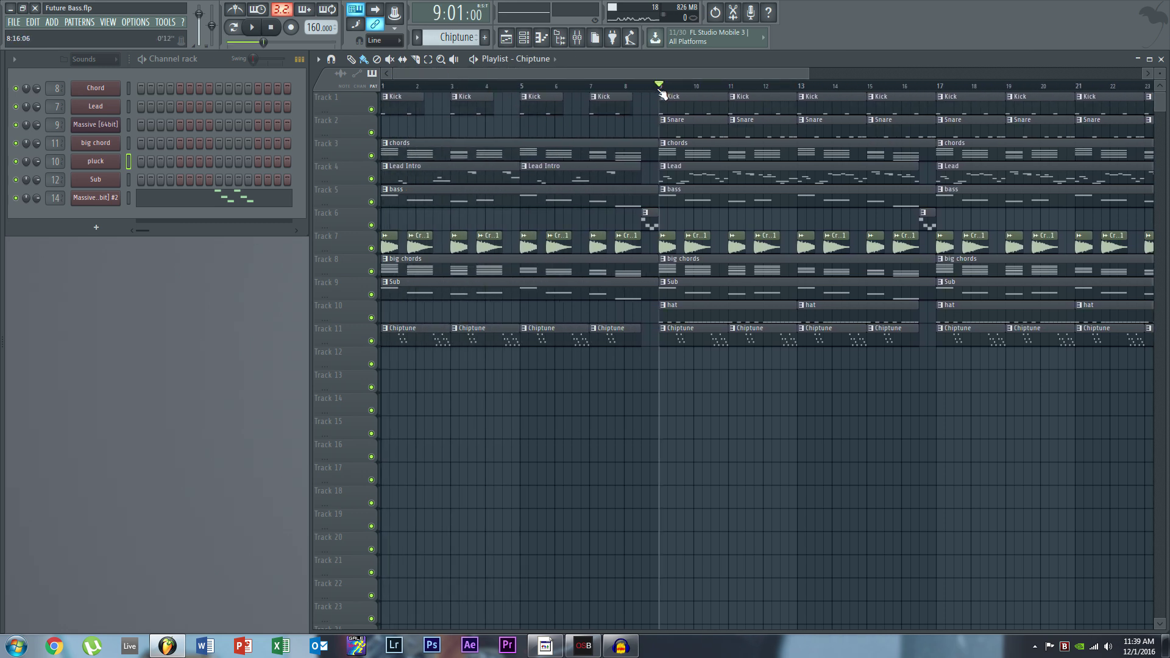
key(space)
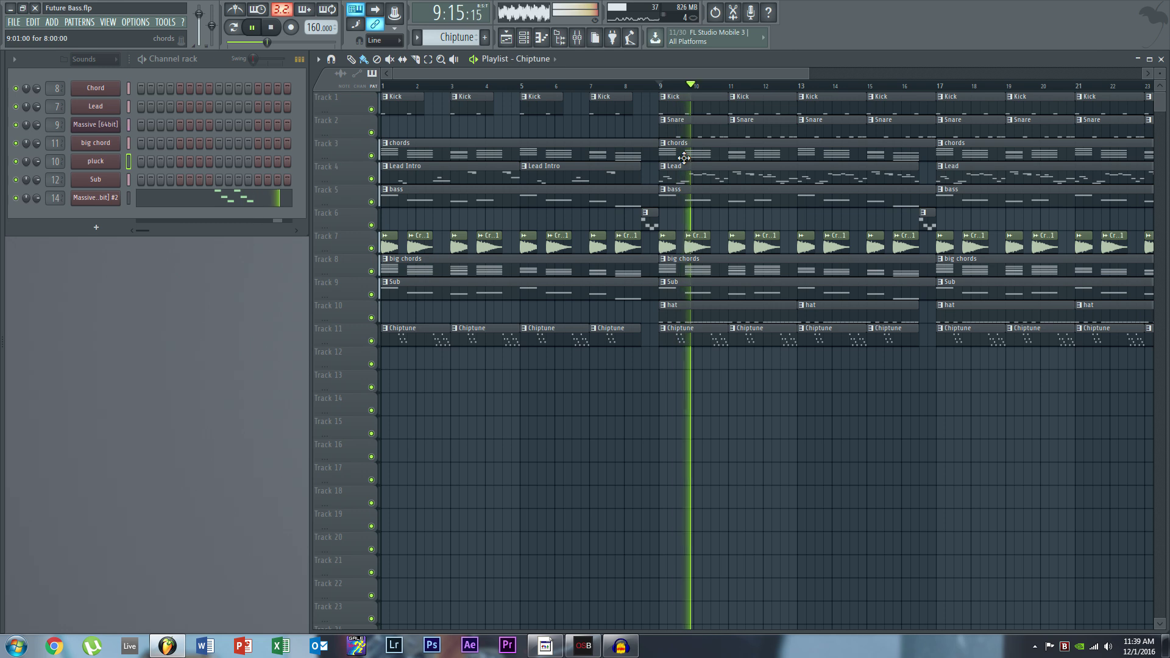
key(space)
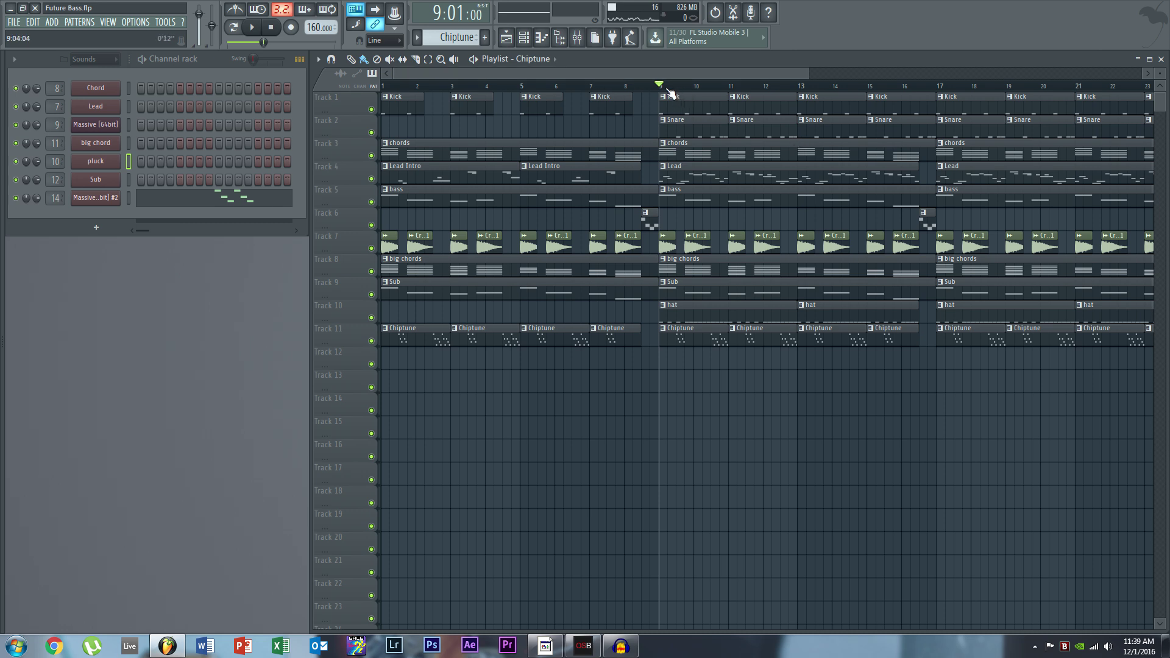
mouse_move(664, 88)
mouse_down()
mouse_move(745, 89)
mouse_move(651, 89)
mouse_move(664, 90)
mouse_up()
double_click(675, 152)
scroll(387, 302, down, 2)
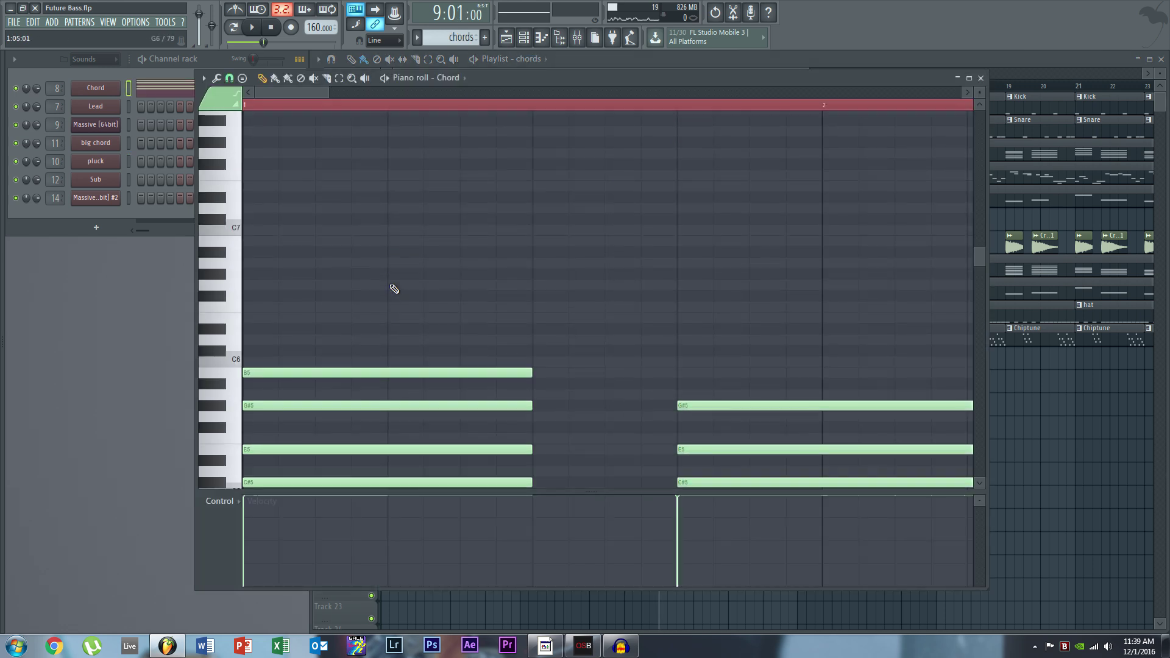
ctrl+scroll(393, 287, down, 3)
scroll(393, 288, down, 4)
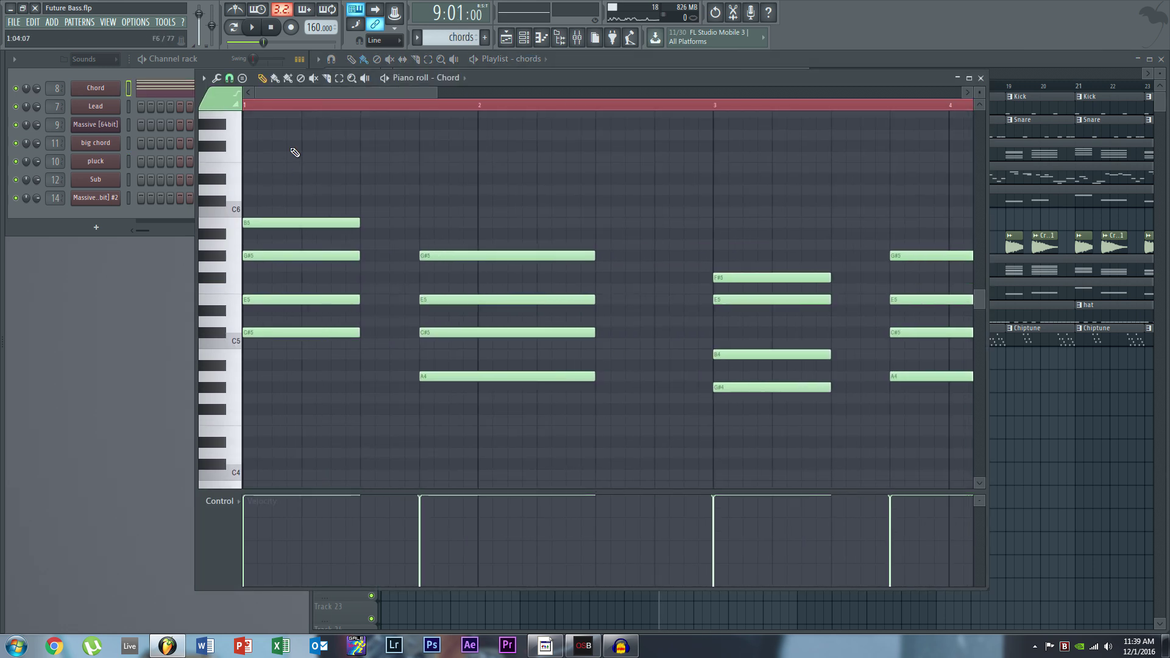
click(321, 109)
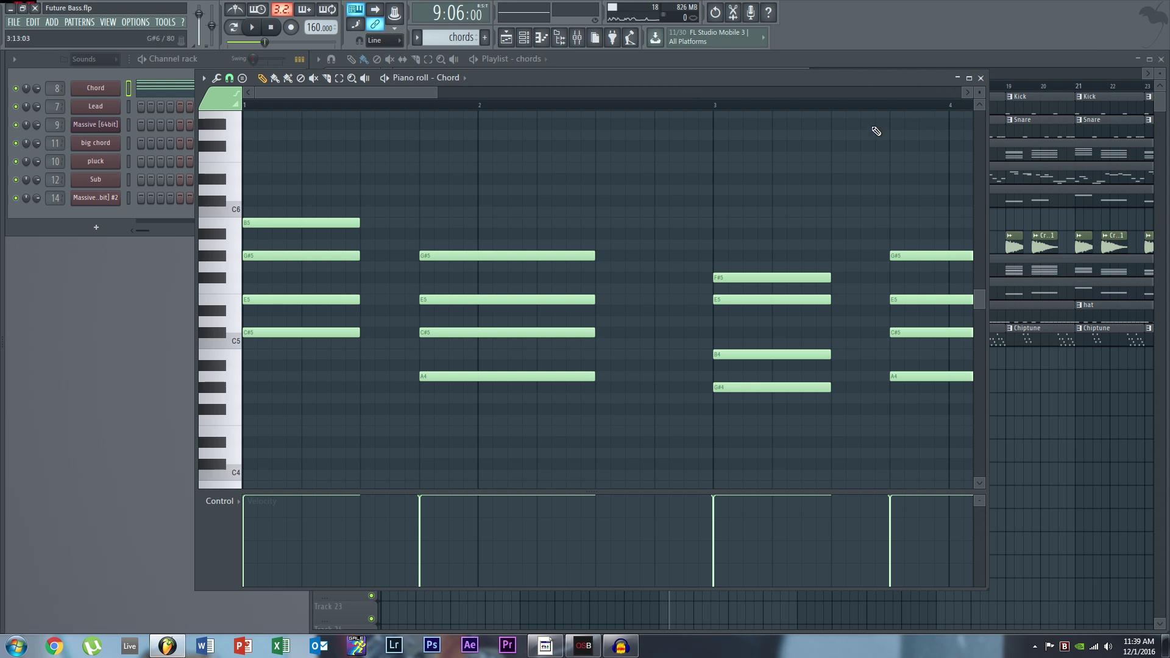
scroll(463, 223, up, 2)
click(981, 78)
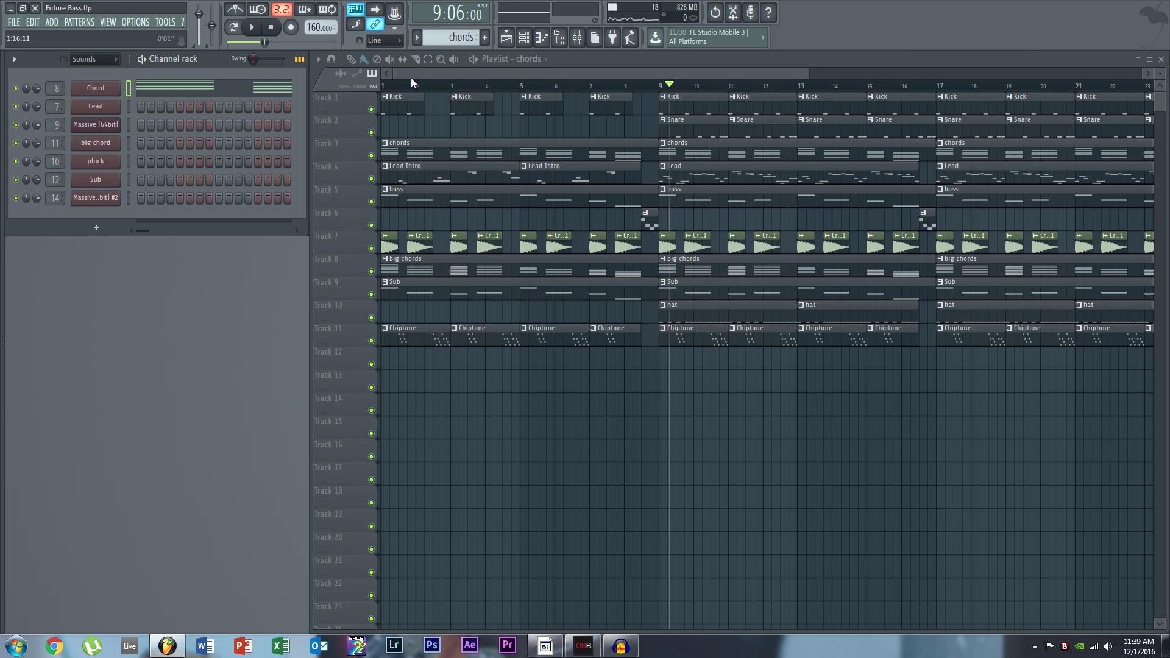
key(space)
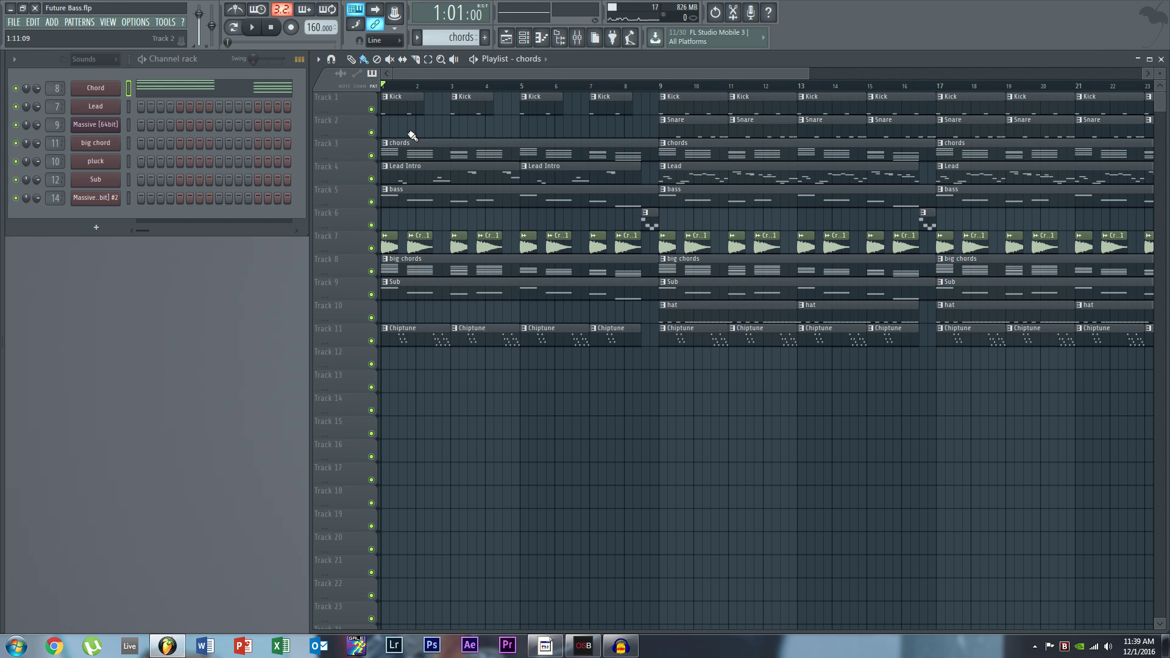
click(640, 84)
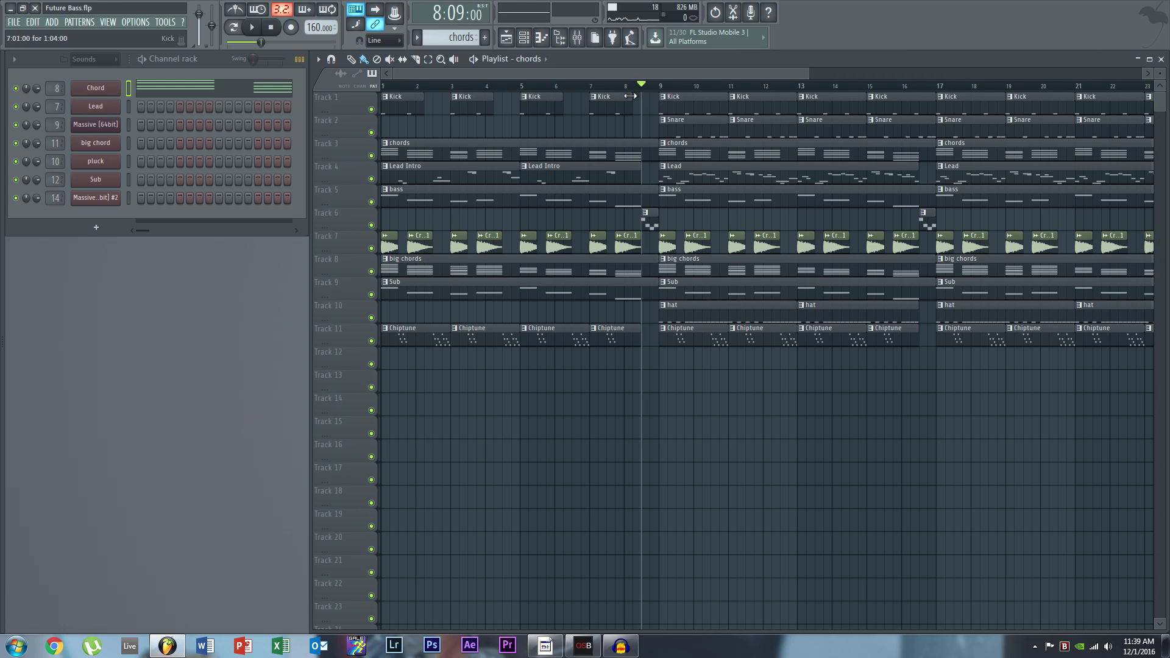
drag(397, 83, 383, 84)
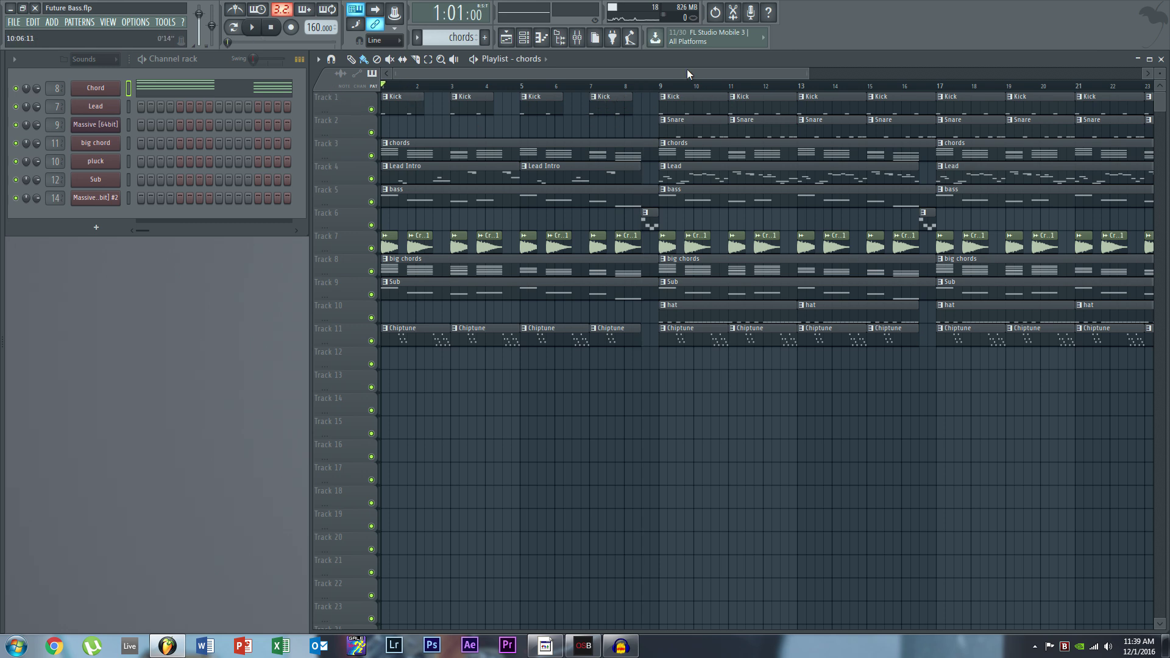
drag(397, 86, 719, 86)
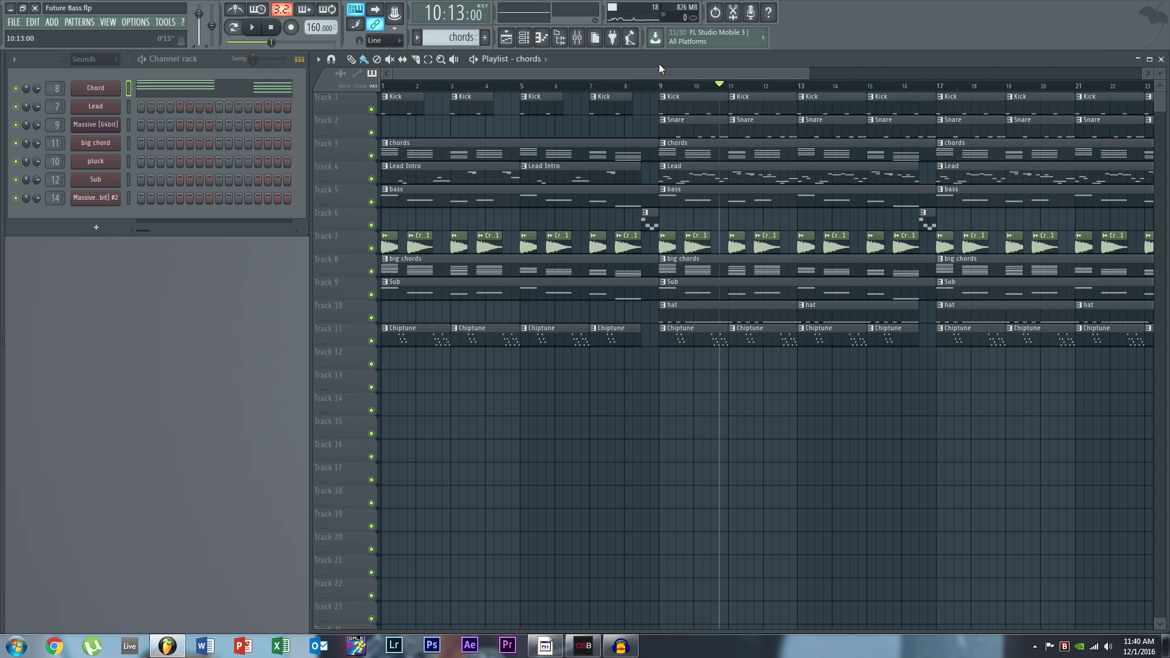
drag(660, 63, 732, 71)
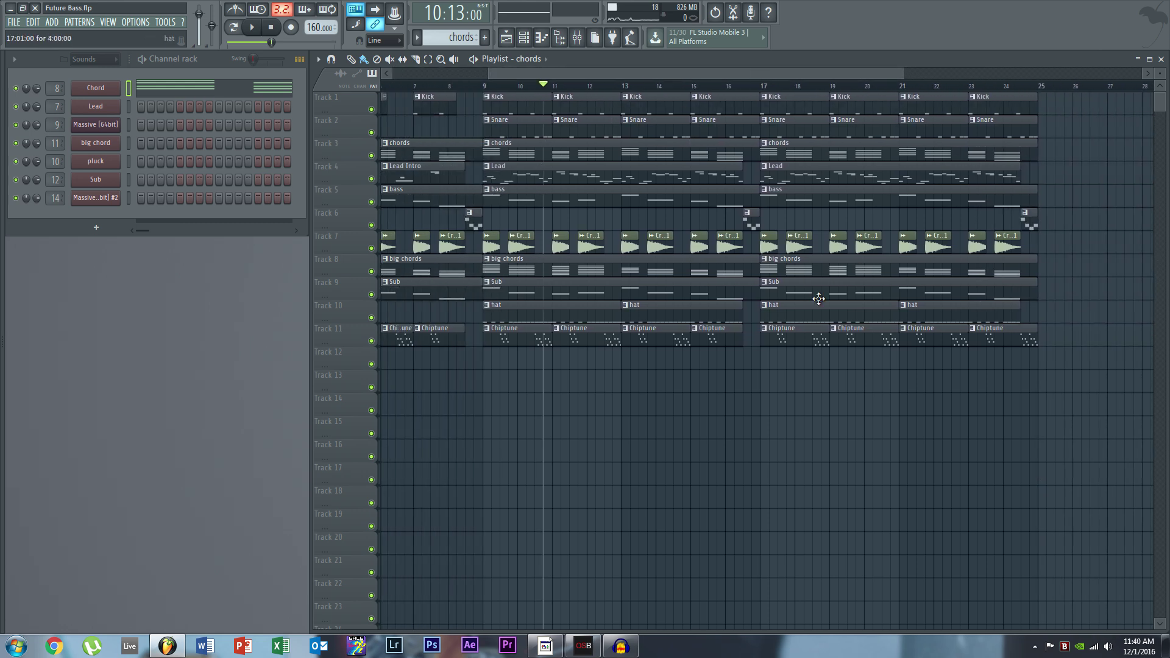
drag(583, 68, 396, 78)
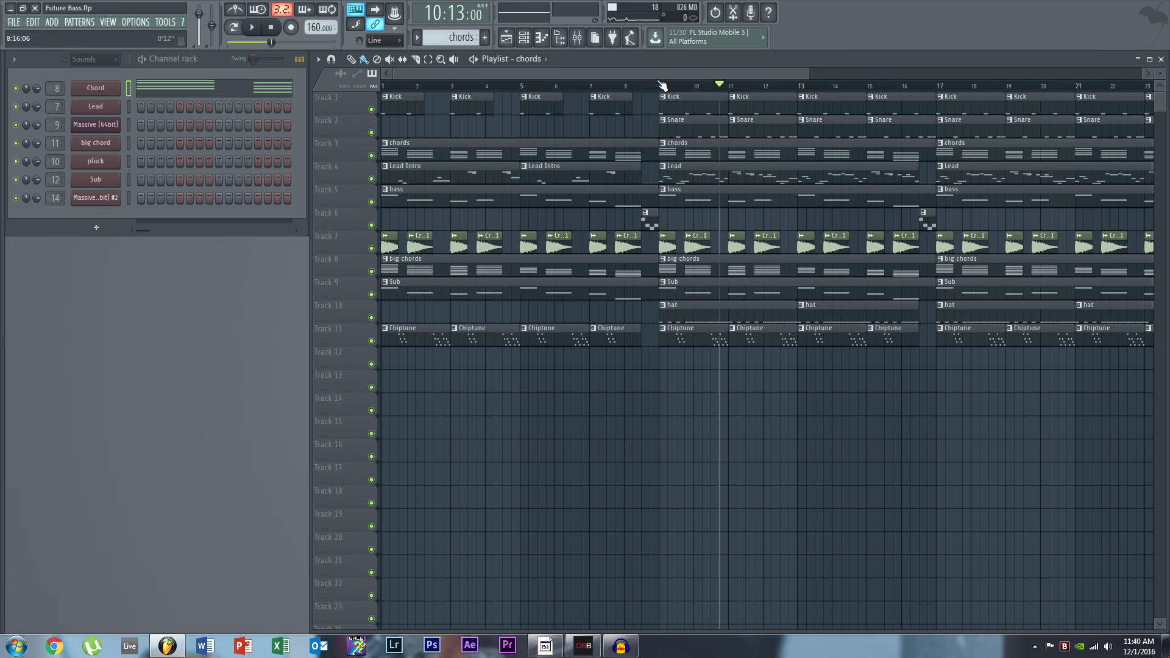
drag(657, 78, 426, 91)
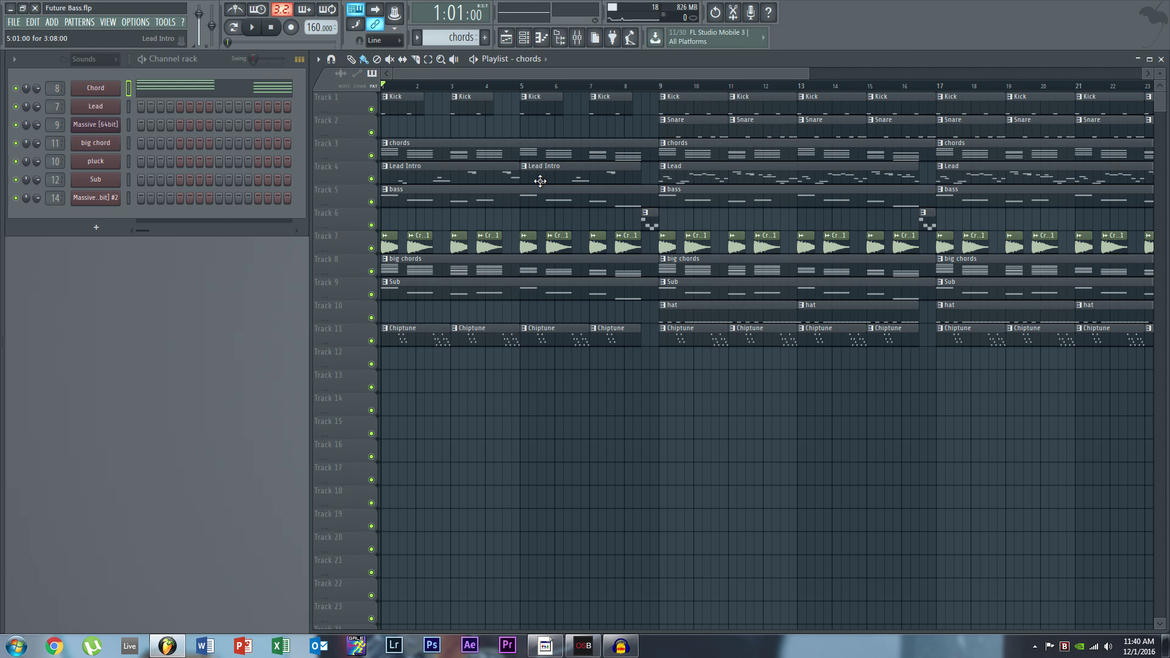